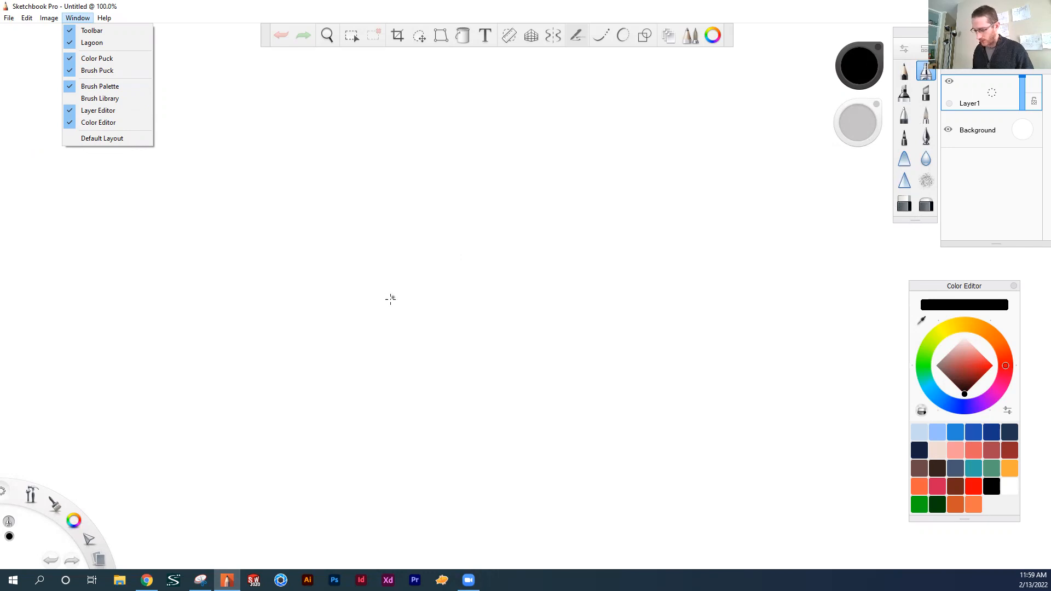
# Step: Open the Brush Library, look over its brush sets, and close it again
pyautogui.click(125, 98)
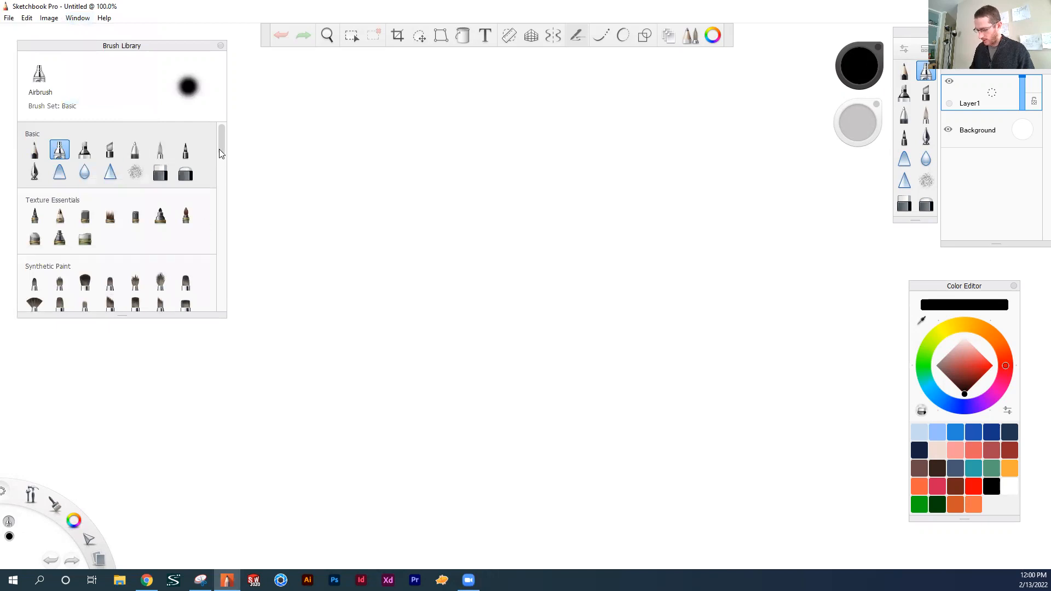
pyautogui.moveTo(220, 143)
pyautogui.mouseDown()
pyautogui.moveTo(217, 266)
pyautogui.moveTo(221, 133)
pyautogui.mouseUp()
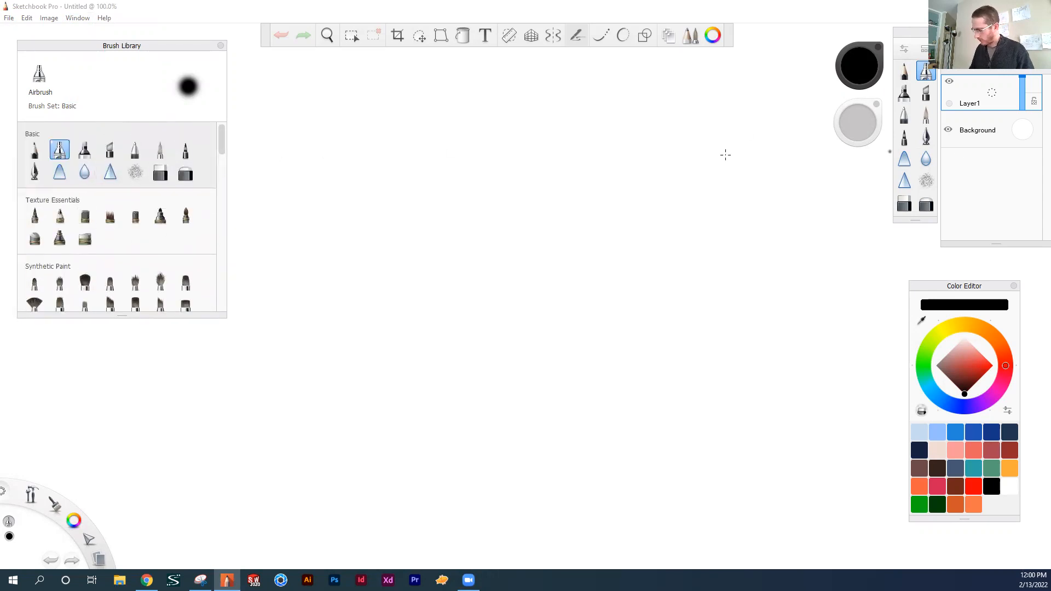
pyautogui.click(221, 46)
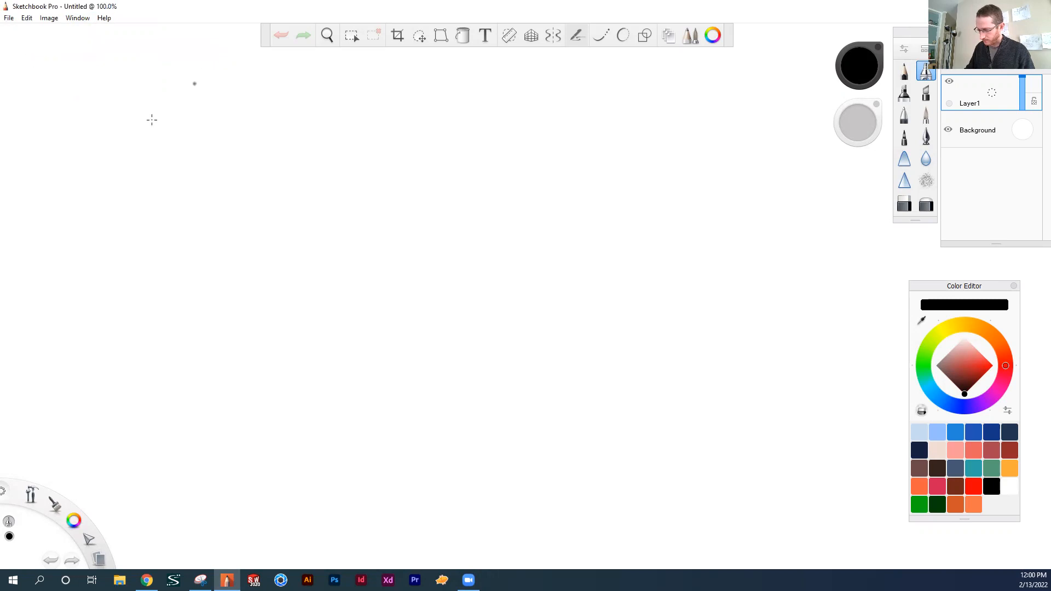
pyautogui.click(82, 19)
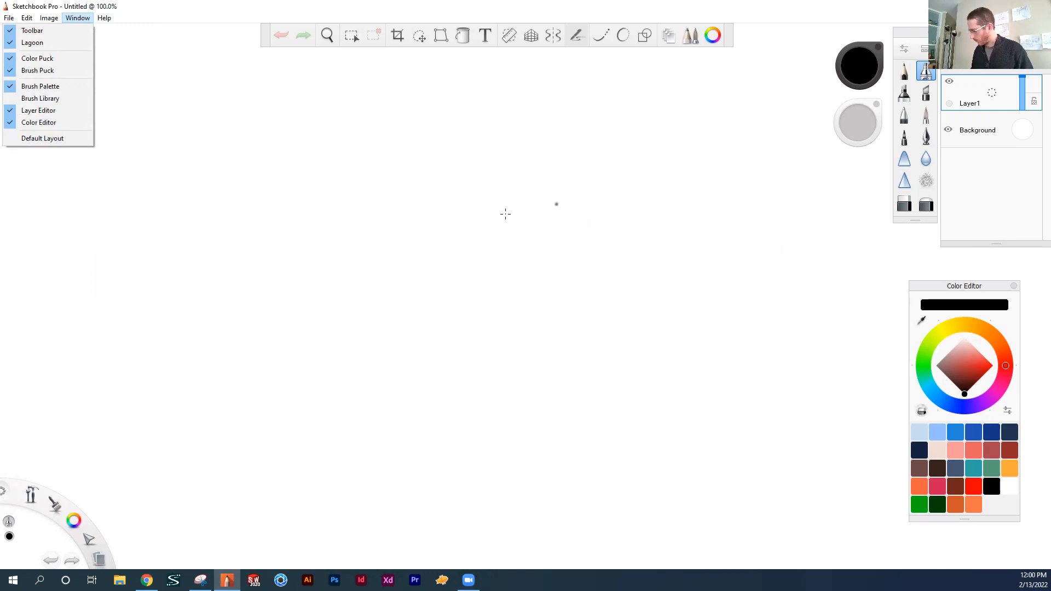
# Step: Test the Airbrush with a thin zigzag stroke, and replace it with two thin parallel diagonal lines
pyautogui.moveTo(442, 273)
pyautogui.mouseDown()
pyautogui.moveTo(504, 228)
pyautogui.moveTo(685, 291)
pyautogui.moveTo(691, 323)
pyautogui.mouseUp()
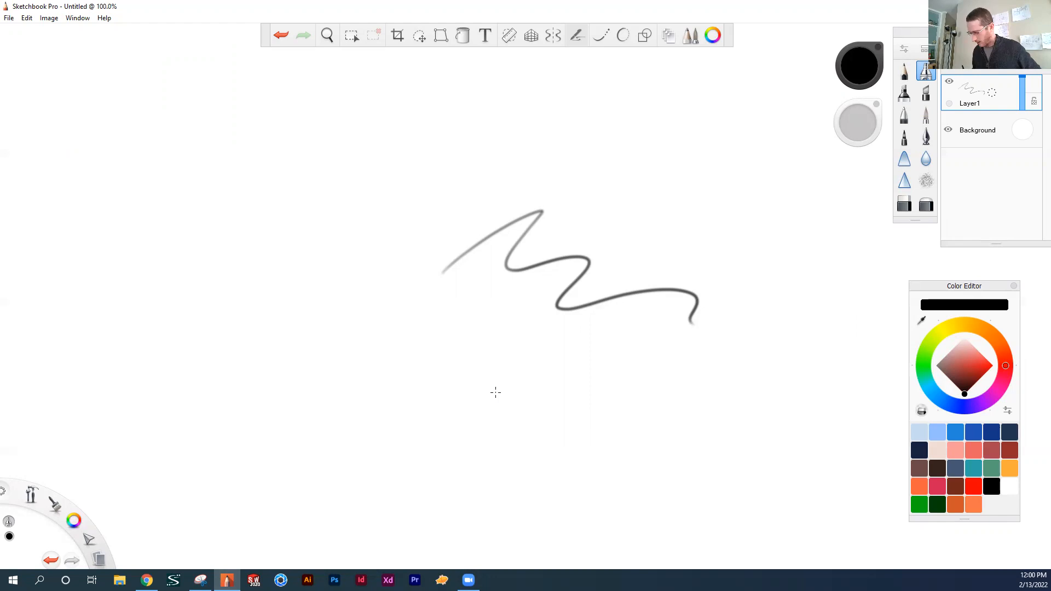
pyautogui.hotkey('ctrl', 'z')
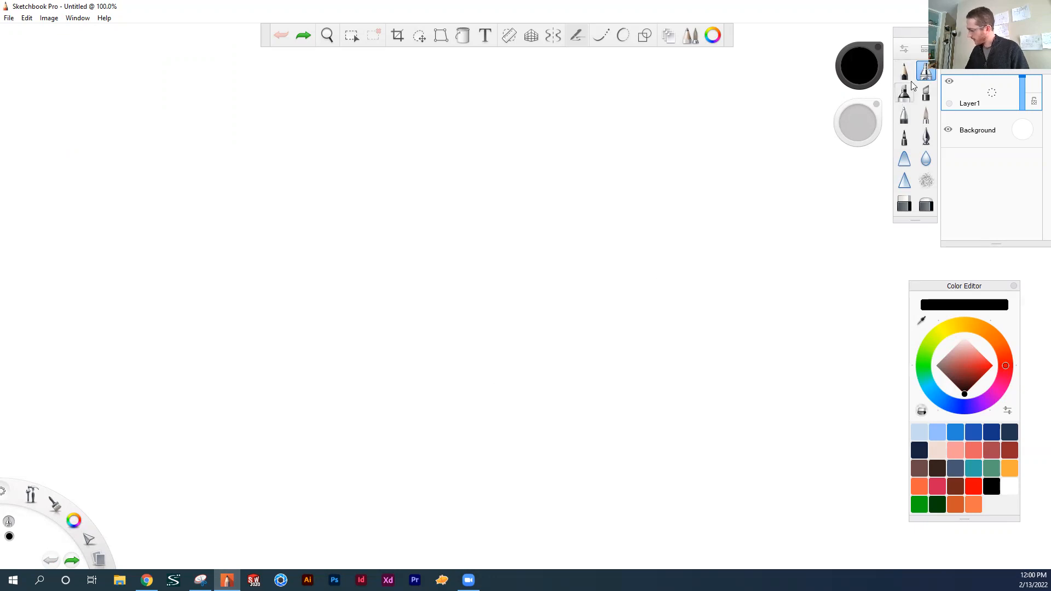
pyautogui.moveTo(241, 370)
pyautogui.mouseDown()
pyautogui.moveTo(225, 382)
pyautogui.moveTo(521, 169)
pyautogui.mouseUp()
# Step: Enlarge the airbrush and paint wide, soft grey diagonal strokes alongside the two thin lines
pyautogui.moveTo(864, 127)
pyautogui.mouseDown()
pyautogui.moveTo(851, 123)
pyautogui.moveTo(867, 118)
pyautogui.moveTo(850, 129)
pyautogui.moveTo(877, 113)
pyautogui.moveTo(857, 138)
pyautogui.moveTo(843, 135)
pyautogui.moveTo(856, 137)
pyautogui.mouseUp()
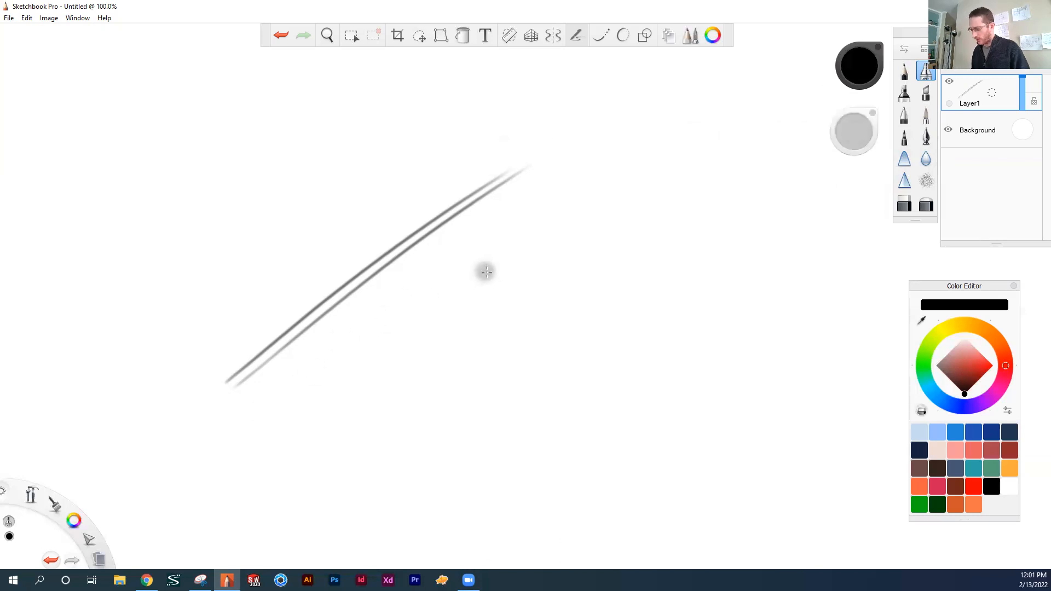
pyautogui.press(']')
pyautogui.press(']')
pyautogui.press(']')
pyautogui.press(']')
pyautogui.press(']')
pyautogui.press(']')
pyautogui.press('[')
pyautogui.press('[')
pyautogui.press('[')
pyautogui.press('[')
pyautogui.press('[')
pyautogui.press('[')
pyautogui.press(']')
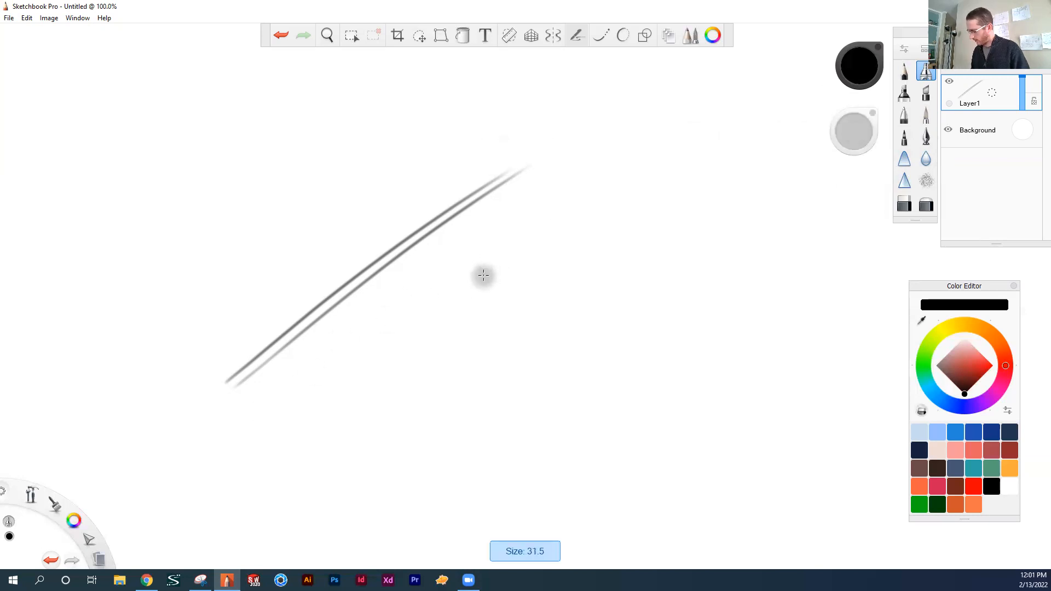
pyautogui.press(']')
pyautogui.press(']')
pyautogui.press(']')
pyautogui.press(']')
pyautogui.press(']')
pyautogui.moveTo(630, 167)
pyautogui.mouseDown()
pyautogui.moveTo(312, 432)
pyautogui.moveTo(670, 170)
pyautogui.mouseUp()
pyautogui.moveTo(348, 442); pyautogui.dragTo(718, 182)
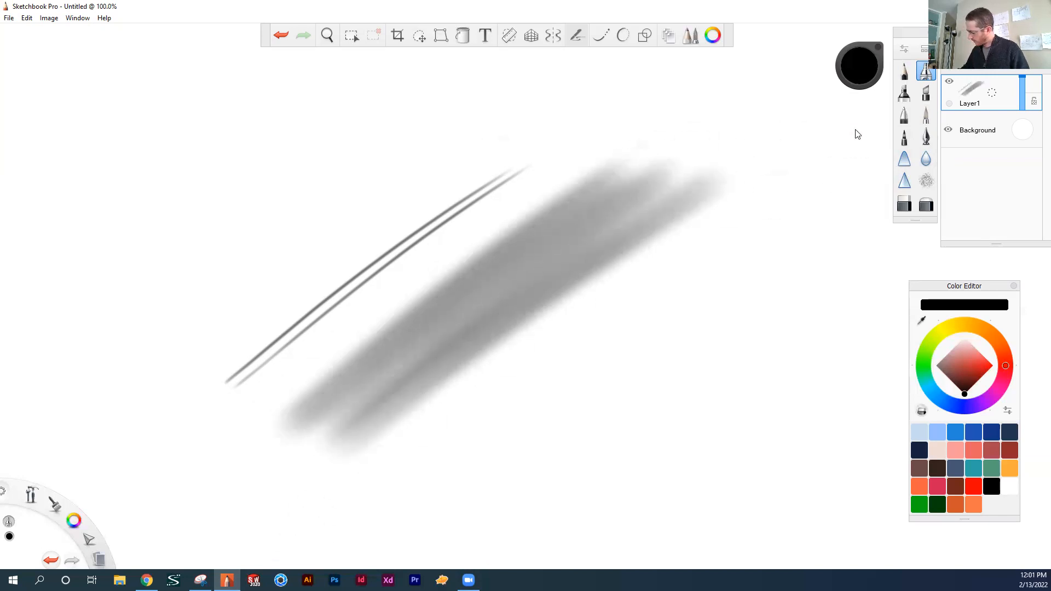
# Step: Lower the airbrush opacity and paint faint light-grey diagonal strokes below the wide grey ones
pyautogui.moveTo(855, 130); pyautogui.dragTo(854, 130)
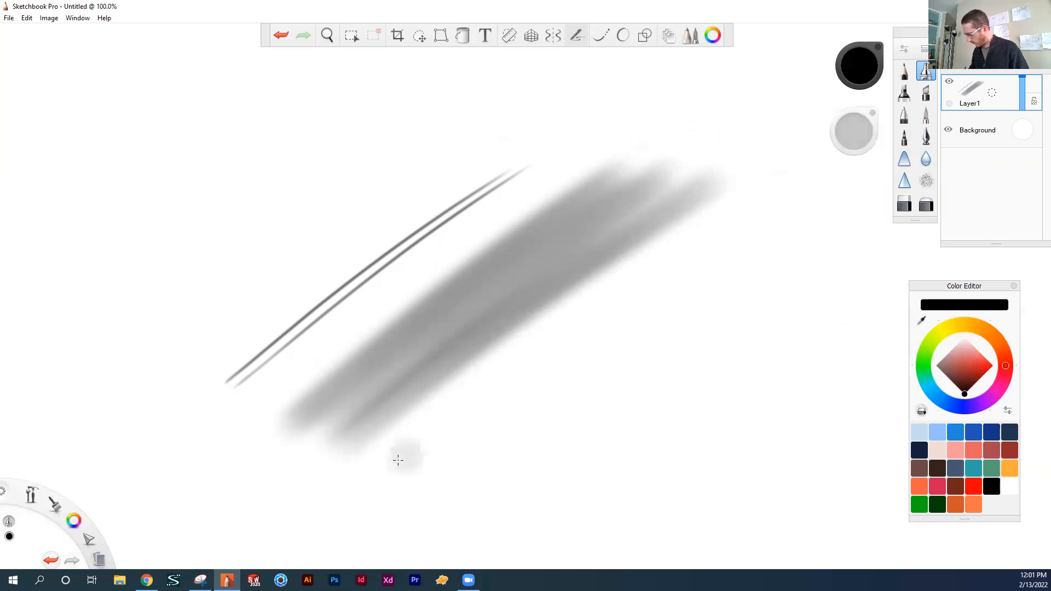
pyautogui.moveTo(403, 457); pyautogui.dragTo(734, 230)
pyautogui.moveTo(427, 470); pyautogui.dragTo(736, 253)
# Step: Raise the airbrush opacity and paint dark, heavy strokes below the faint ones
pyautogui.moveTo(855, 141); pyautogui.dragTo(851, 139)
pyautogui.moveTo(471, 492)
pyautogui.mouseDown()
pyautogui.moveTo(479, 485)
pyautogui.moveTo(468, 491)
pyautogui.mouseUp()
pyautogui.moveTo(569, 440); pyautogui.dragTo(804, 483)
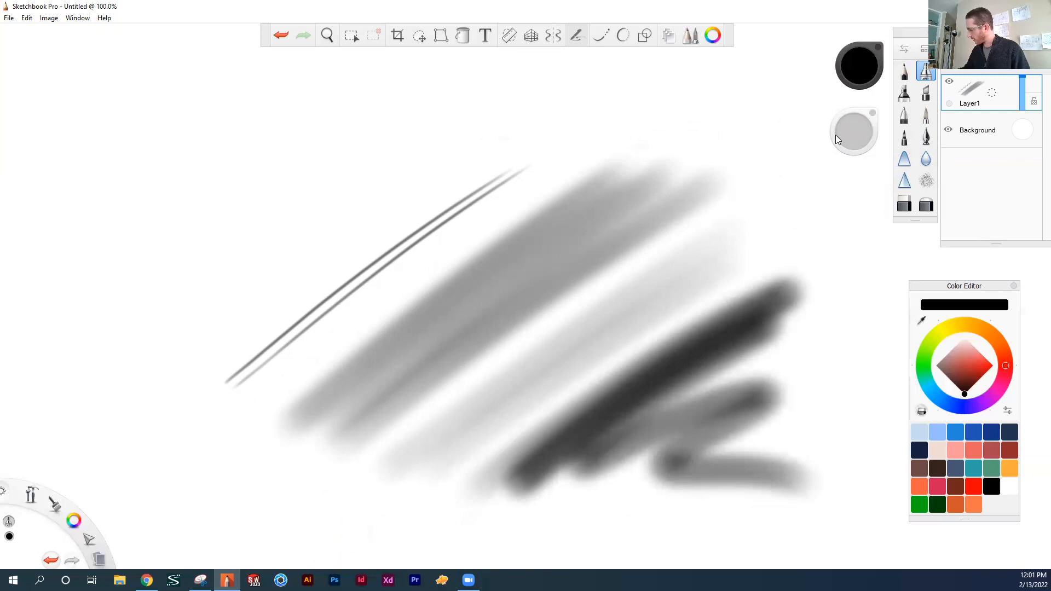
# Step: Try the orange, dark green and red swatches, return to black, and paint a soft diagonal stroke above the thin lines
pyautogui.click(971, 504)
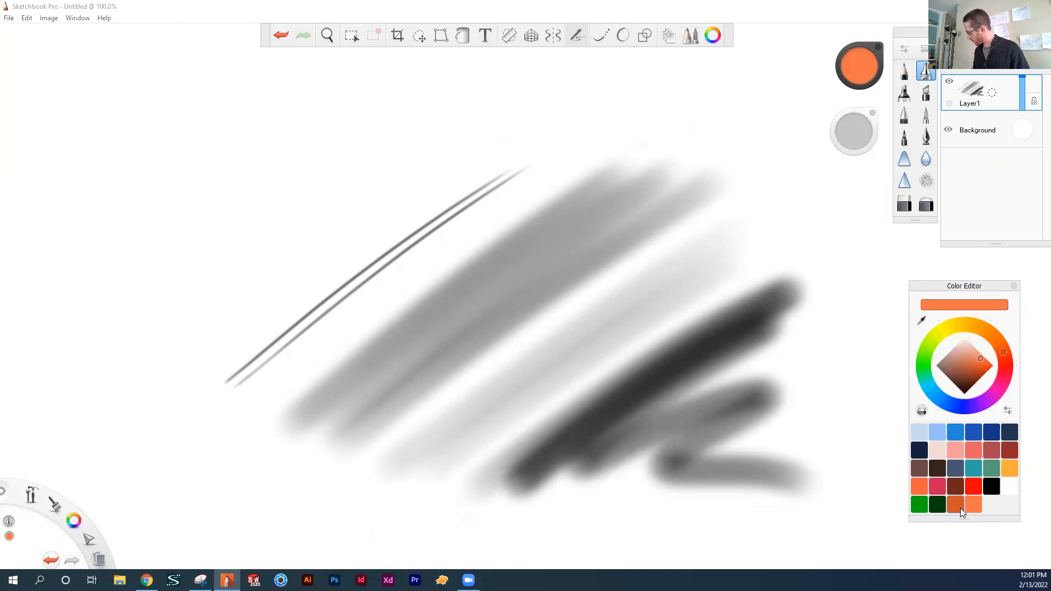
pyautogui.click(955, 507)
pyautogui.click(937, 504)
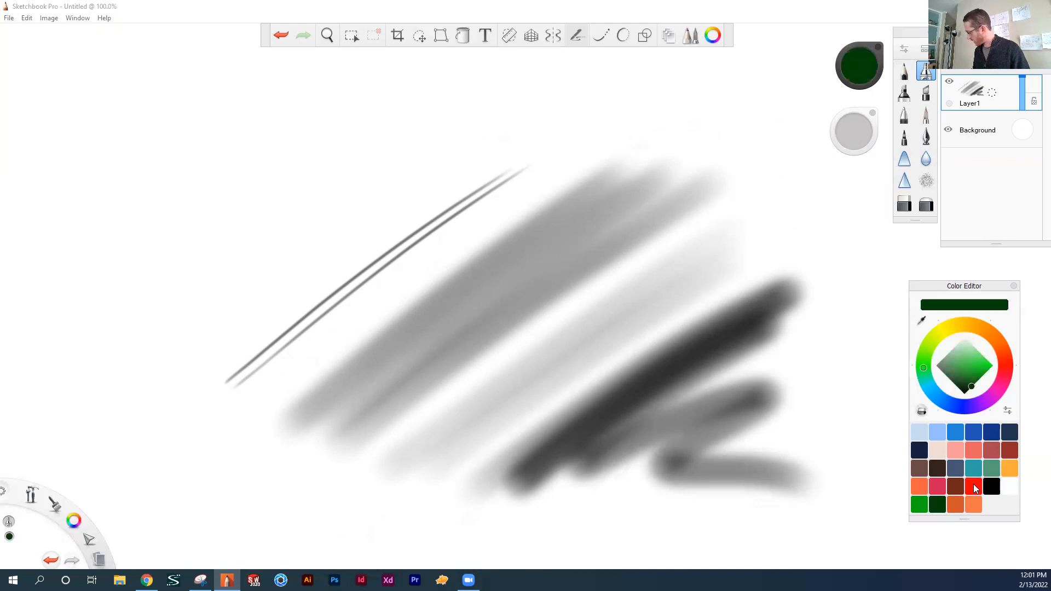
pyautogui.click(973, 486)
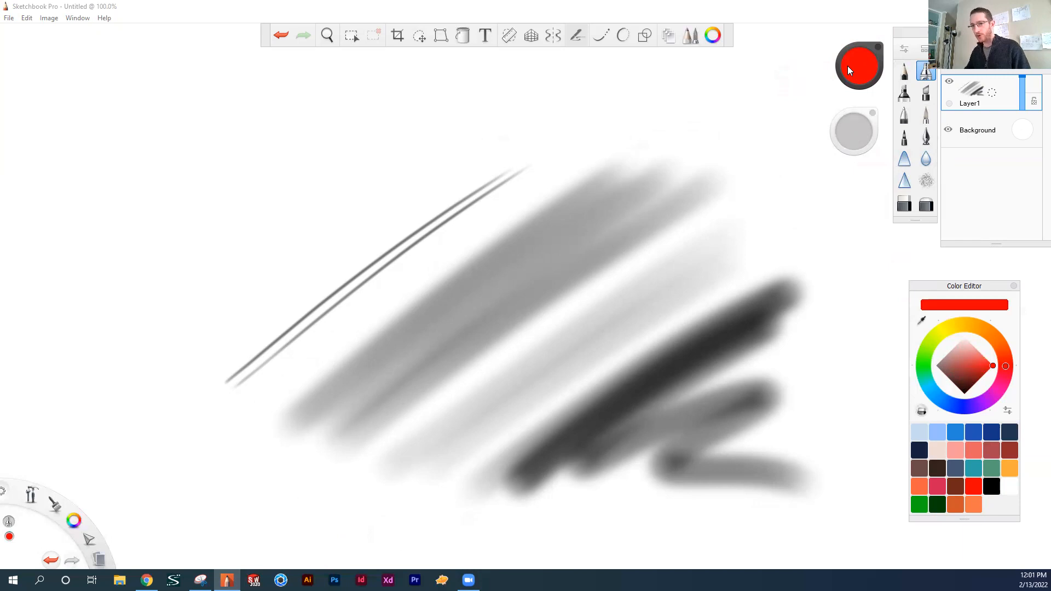
pyautogui.click(992, 486)
pyautogui.moveTo(211, 315); pyautogui.dragTo(484, 121)
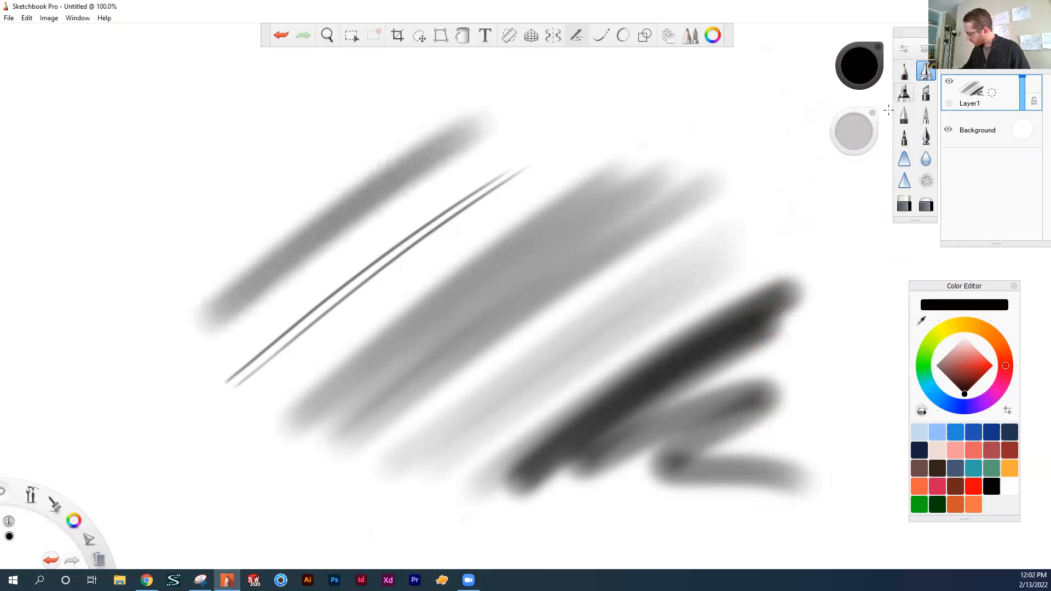
# Step: Undo all the airbrush test strokes to clear the canvas
pyautogui.hotkey('ctrl', 'z')
pyautogui.hotkey('ctrl', 'z')
pyautogui.hotkey('ctrl', 'z')
pyautogui.hotkey('ctrl', 'z')
pyautogui.hotkey('ctrl', 'z')
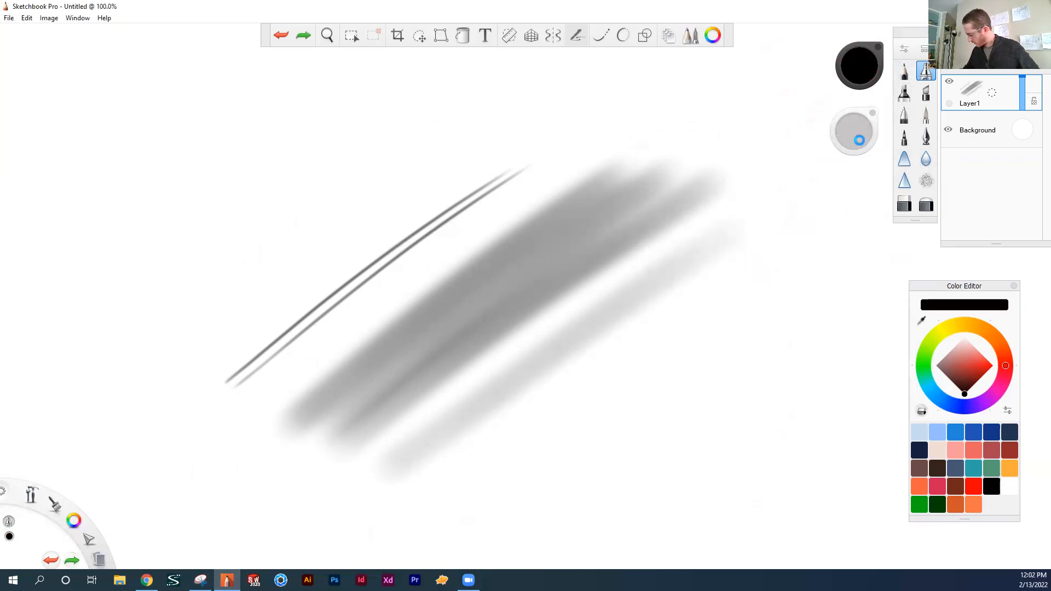
pyautogui.hotkey('ctrl', 'z')
pyautogui.hotkey('ctrl', 'z')
# Step: Draw six roughly parallel, gently curved diagonal lines across the canvas with the Pencil
pyautogui.click(905, 70)
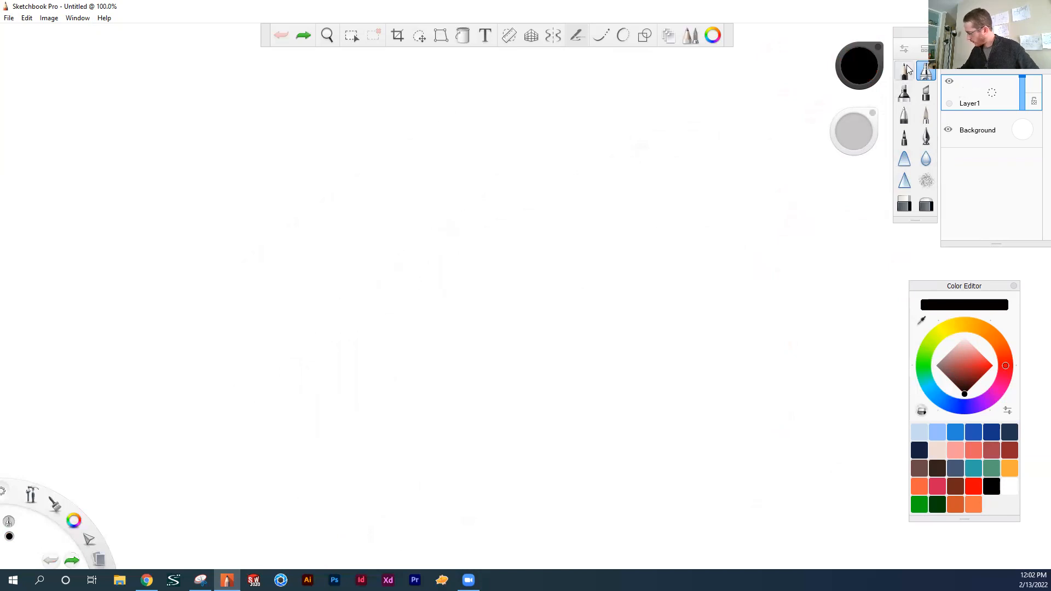
pyautogui.moveTo(259, 397); pyautogui.dragTo(527, 172)
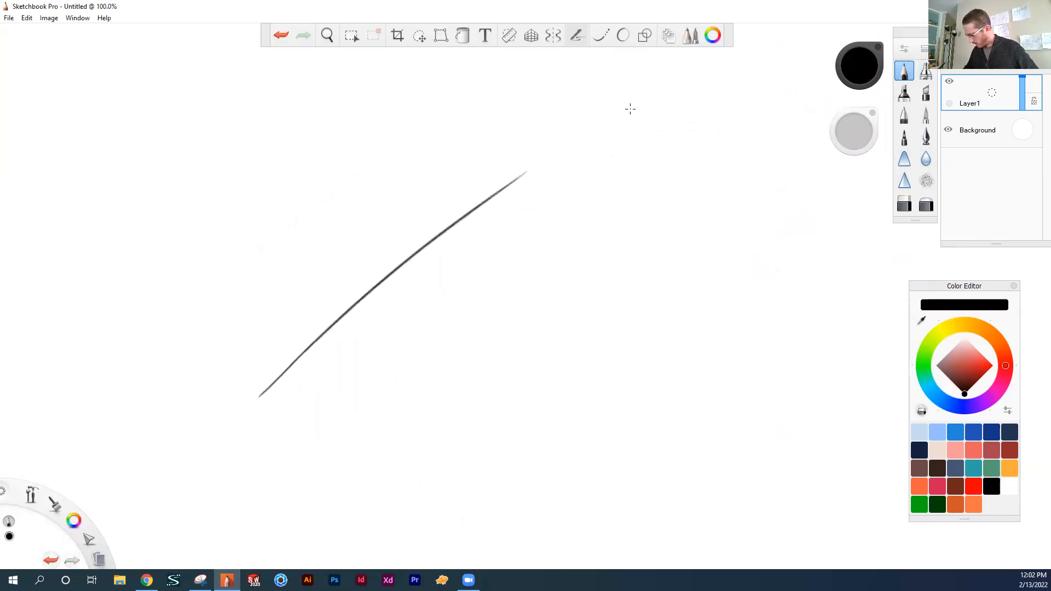
pyautogui.moveTo(275, 413); pyautogui.dragTo(629, 125)
pyautogui.moveTo(290, 445); pyautogui.dragTo(656, 149)
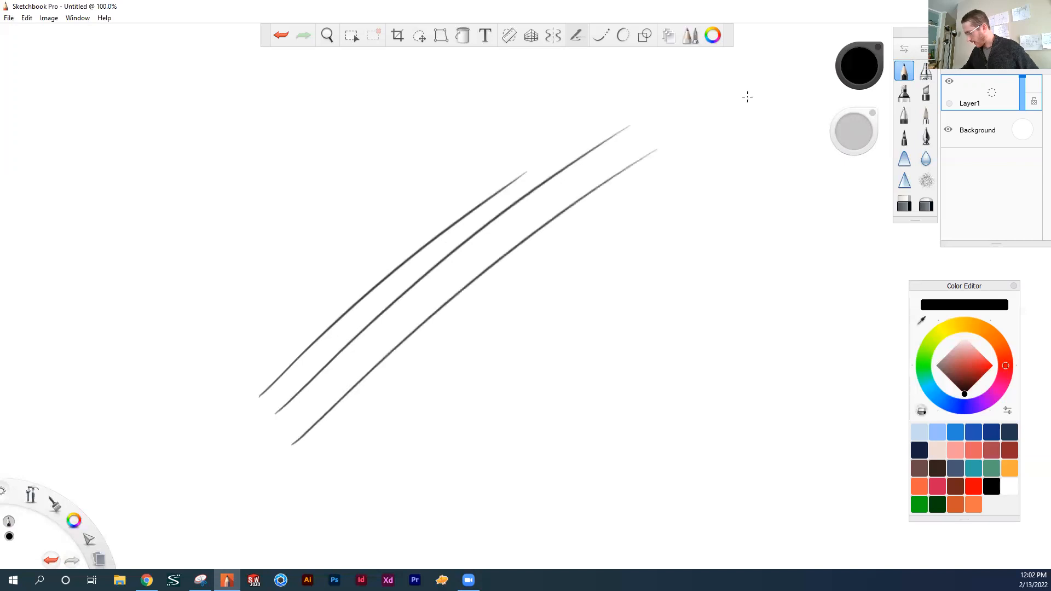
pyautogui.moveTo(332, 445); pyautogui.dragTo(726, 146)
pyautogui.moveTo(348, 455); pyautogui.dragTo(700, 201)
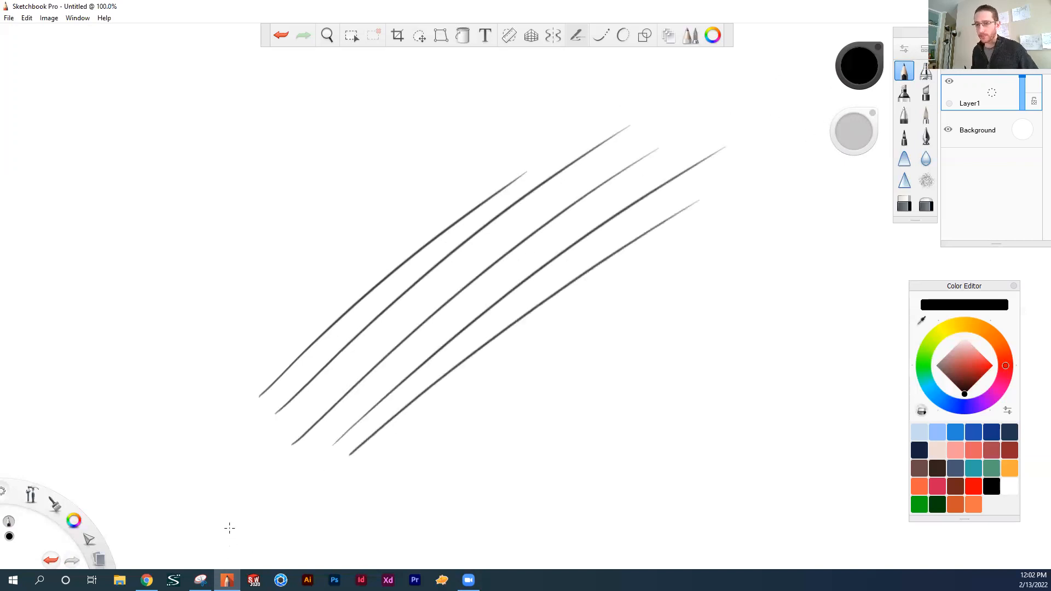
pyautogui.moveTo(379, 449); pyautogui.dragTo(731, 212)
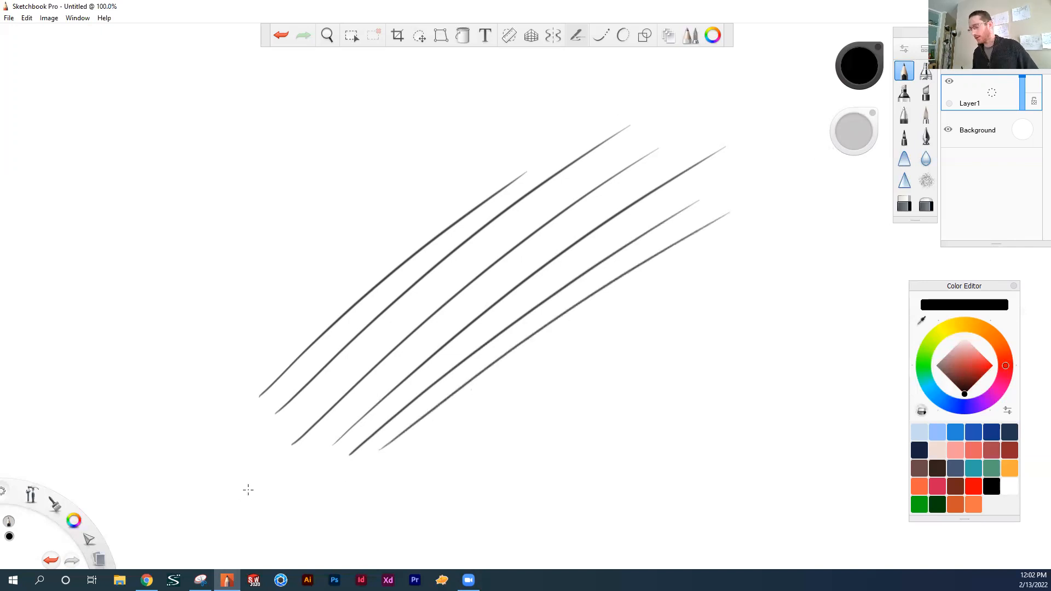
# Step: Adjust the pencil to a finer, fainter line and draw two more diagonals below the existing ones
pyautogui.moveTo(853, 132); pyautogui.dragTo(855, 130)
pyautogui.moveTo(402, 471); pyautogui.dragTo(728, 236)
pyautogui.moveTo(455, 453); pyautogui.dragTo(747, 248)
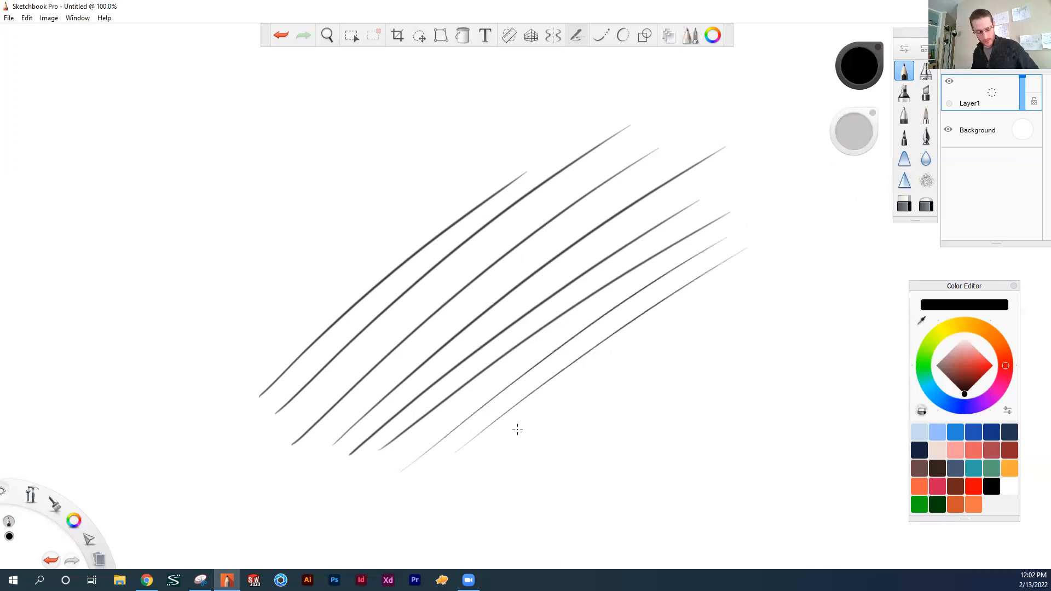
# Step: Undo all the pencil lines to leave the canvas empty
pyautogui.hotkey('ctrl', 'z')
pyautogui.hotkey('ctrl', 'z')
pyautogui.hotkey('ctrl', 'z')
pyautogui.hotkey('ctrl', 'z')
pyautogui.hotkey('ctrl', 'z')
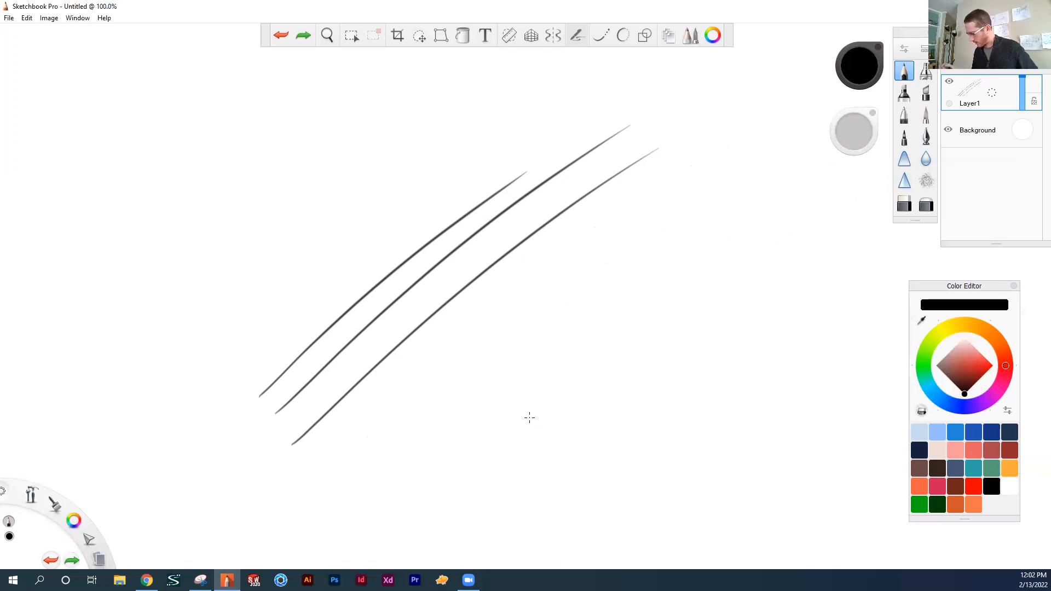
pyautogui.hotkey('ctrl', 'z')
pyautogui.hotkey('ctrl', 'z')
pyautogui.hotkey('ctrl', 'z')
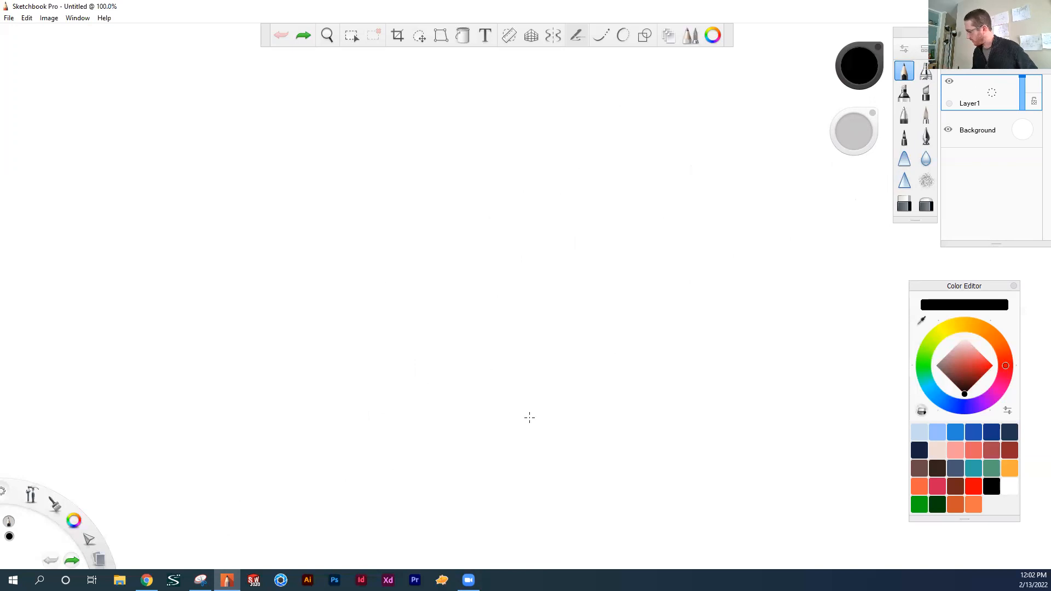
# Step: Switch back and forth between the hard and soft erasers, ending on the hard eraser
pyautogui.click(906, 206)
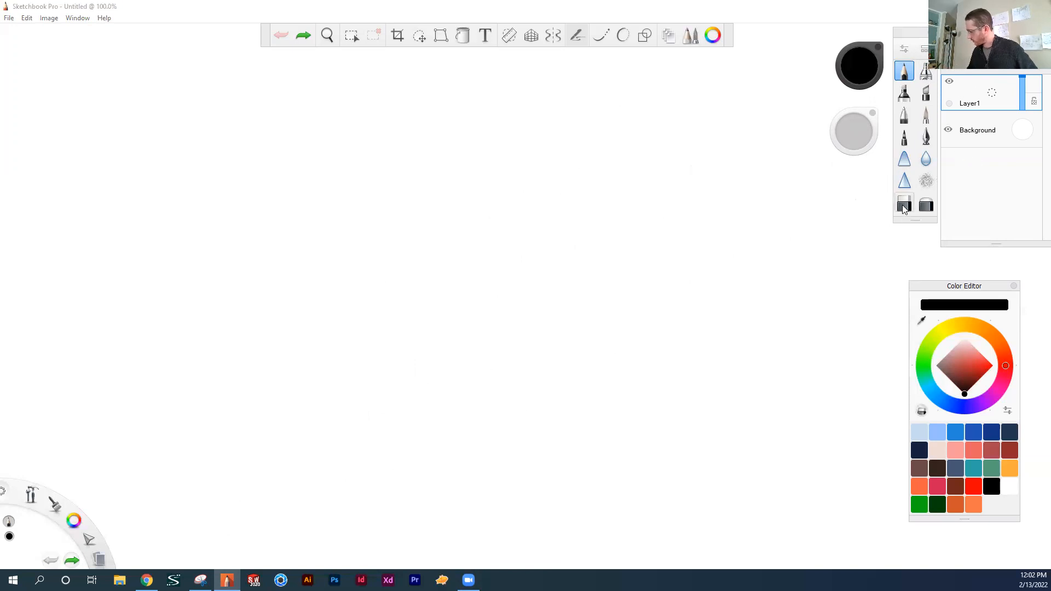
pyautogui.click(925, 205)
pyautogui.click(906, 206)
pyautogui.click(924, 206)
pyautogui.click(907, 206)
pyautogui.click(925, 205)
pyautogui.click(907, 206)
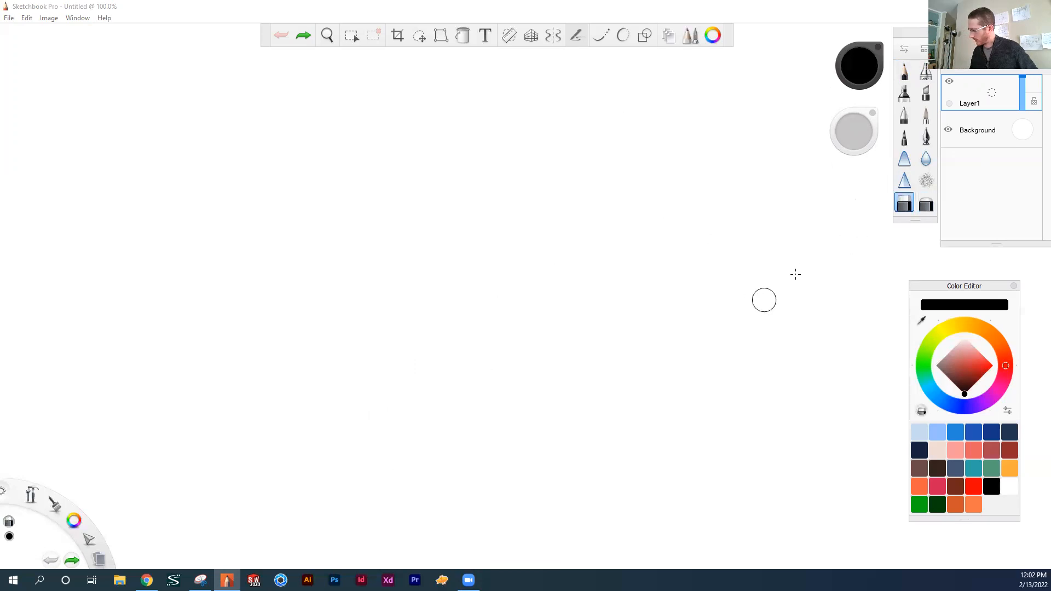
# Step: Enlarge the Airbrush and paint a large, dense black patch in the middle of the canvas
pyautogui.click(924, 70)
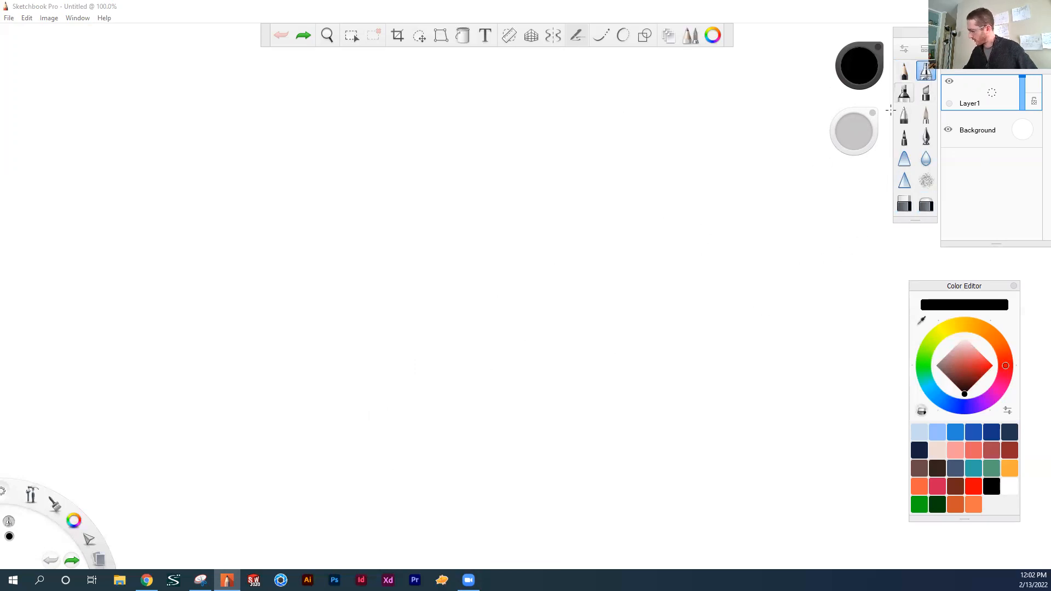
pyautogui.moveTo(850, 137); pyautogui.dragTo(938, 138)
pyautogui.moveTo(512, 165)
pyautogui.mouseDown()
pyautogui.moveTo(586, 153)
pyautogui.moveTo(657, 186)
pyautogui.moveTo(512, 166)
pyautogui.moveTo(684, 356)
pyautogui.moveTo(738, 329)
pyautogui.mouseUp()
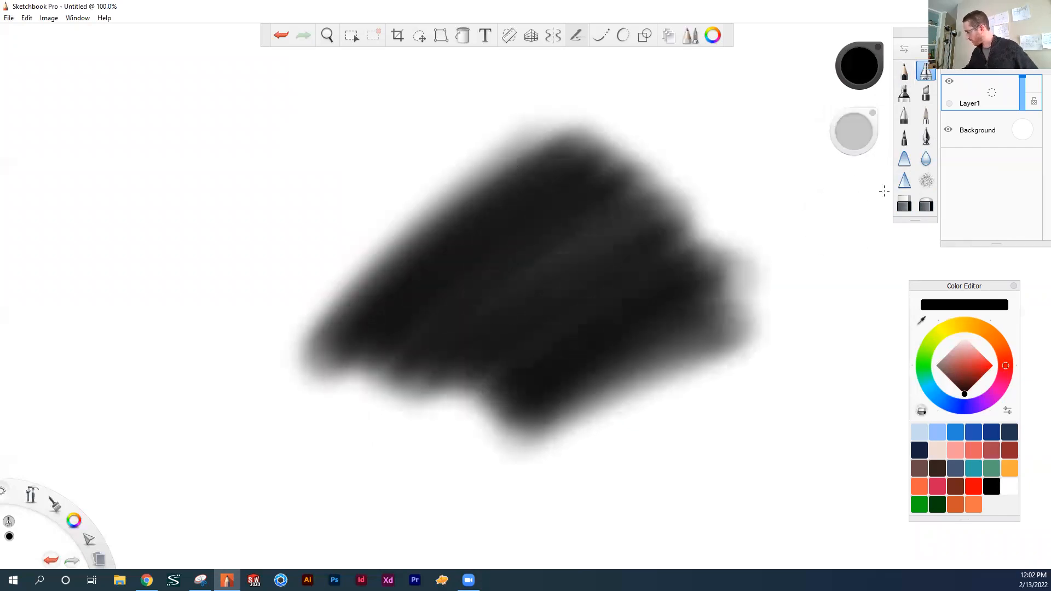
# Step: Erase one clean white diagonal stripe through the black patch with the hard eraser
pyautogui.click(904, 203)
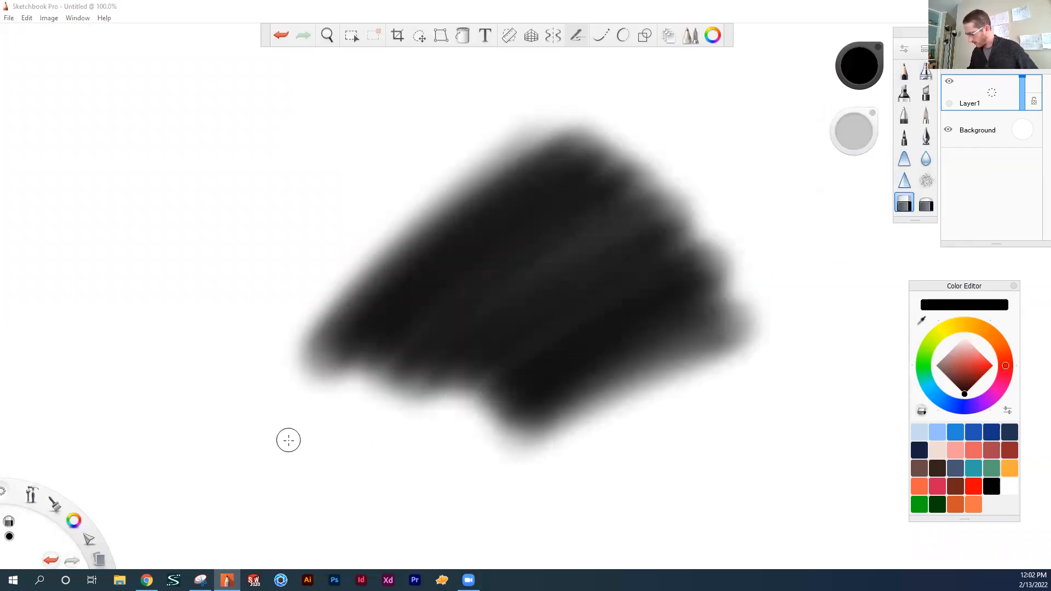
pyautogui.moveTo(336, 390); pyautogui.dragTo(660, 162)
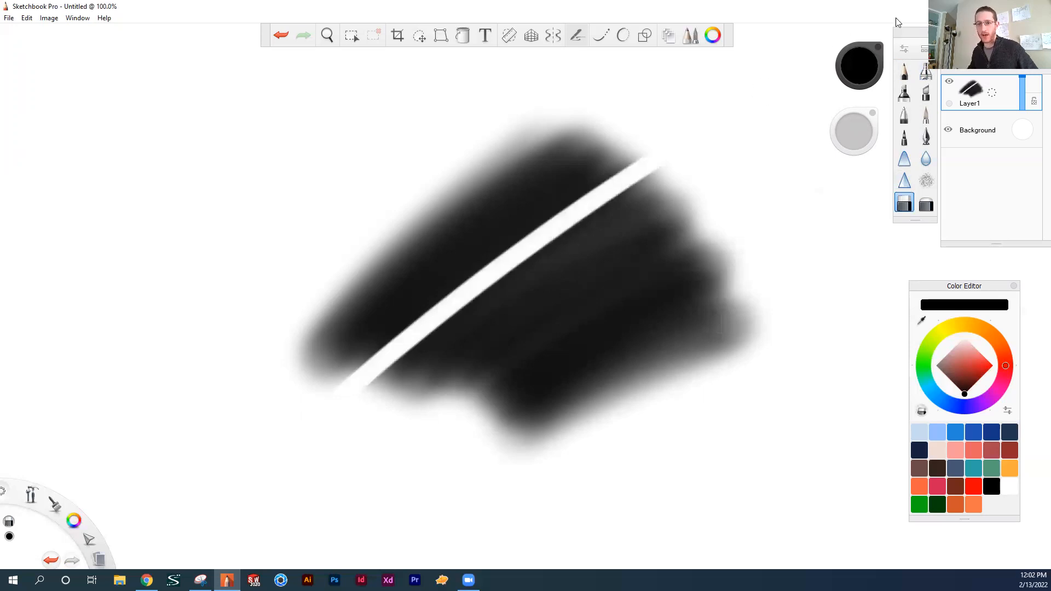
# Step: Lower the eraser's amount erased and rub several partially erased grey stripes below the white stripe
pyautogui.moveTo(855, 137); pyautogui.dragTo(855, 134)
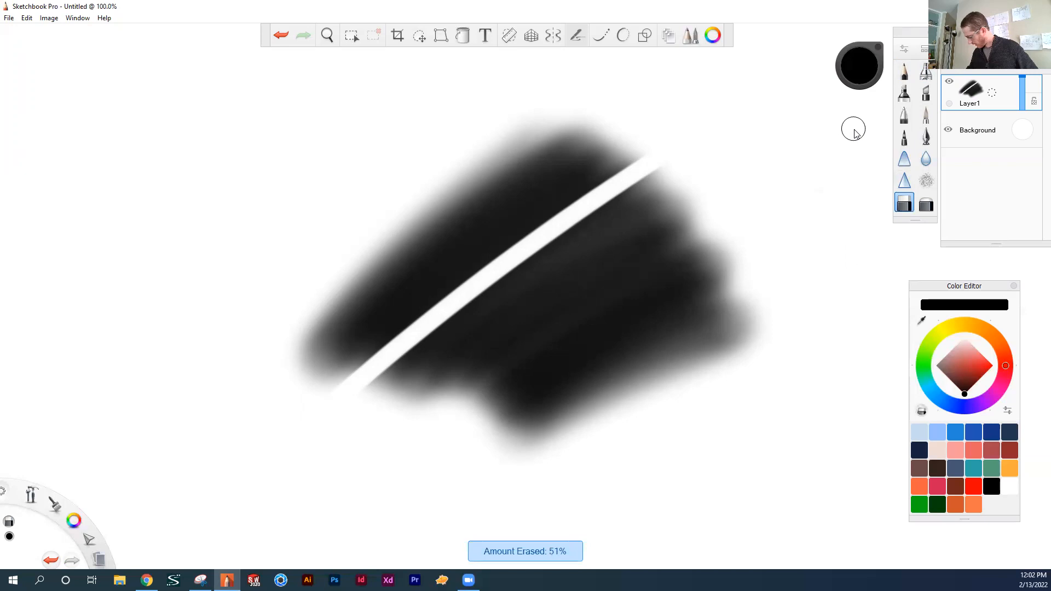
pyautogui.moveTo(856, 133); pyautogui.dragTo(856, 137)
pyautogui.moveTo(331, 427); pyautogui.dragTo(687, 188)
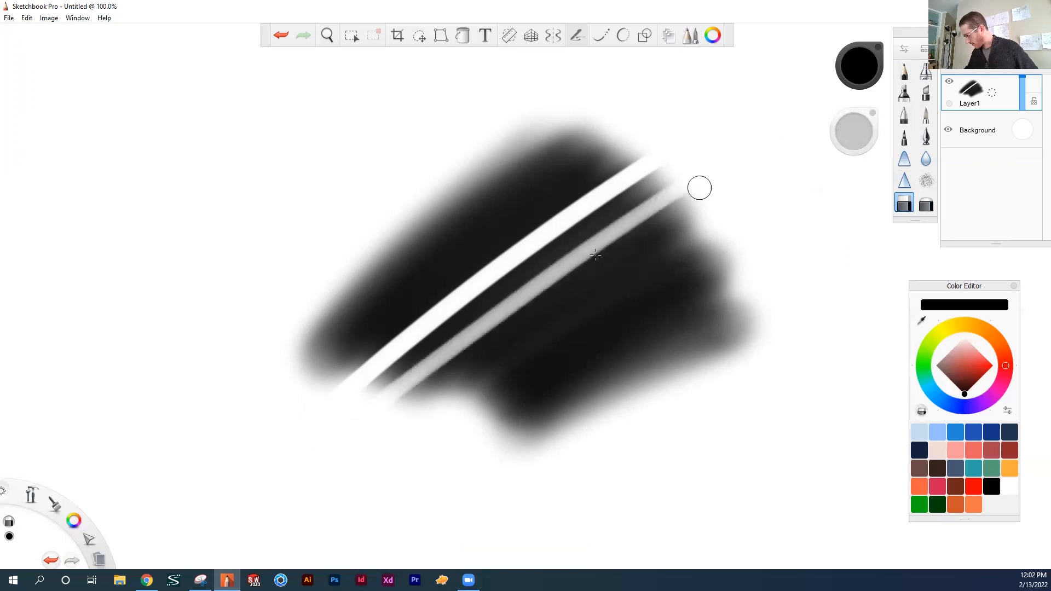
pyautogui.moveTo(332, 441); pyautogui.dragTo(694, 198)
pyautogui.moveTo(370, 418); pyautogui.dragTo(702, 209)
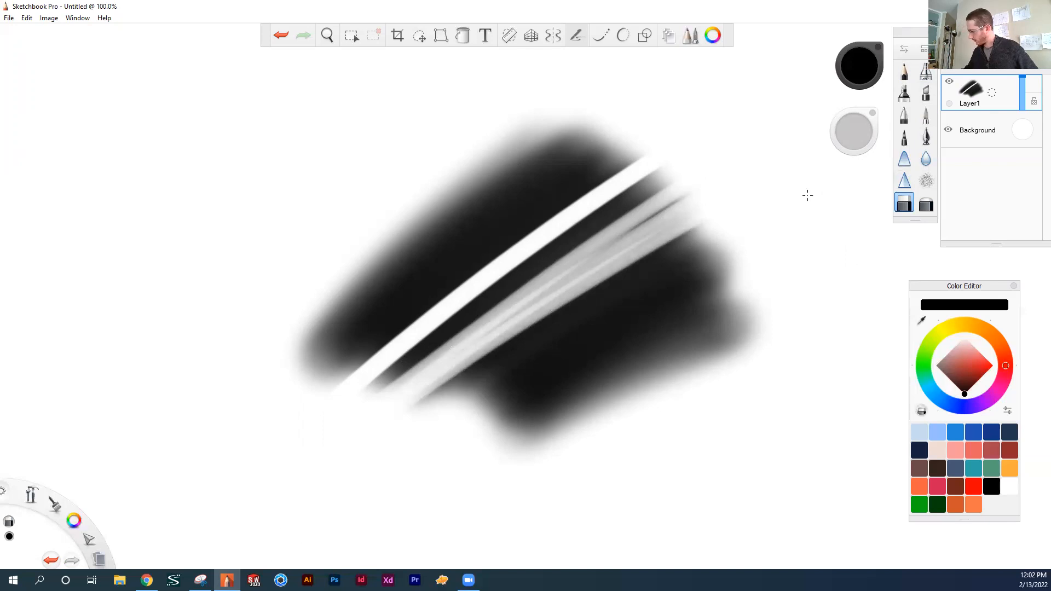
# Step: Raise the eraser's amount erased and erase a brighter diagonal stripe over the grey ones
pyautogui.moveTo(858, 138); pyautogui.dragTo(854, 135)
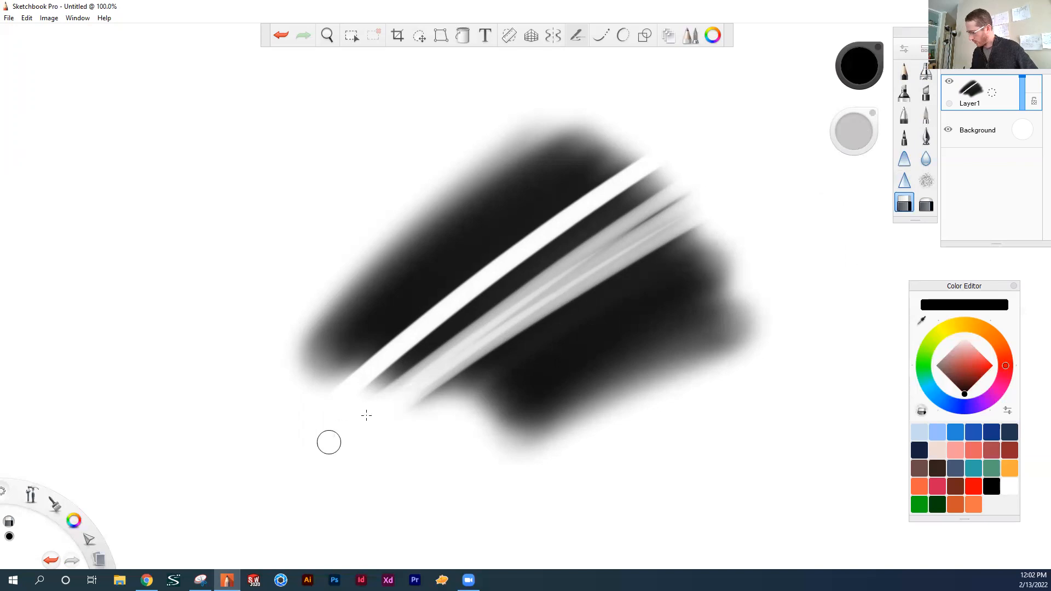
pyautogui.moveTo(328, 443); pyautogui.dragTo(691, 208)
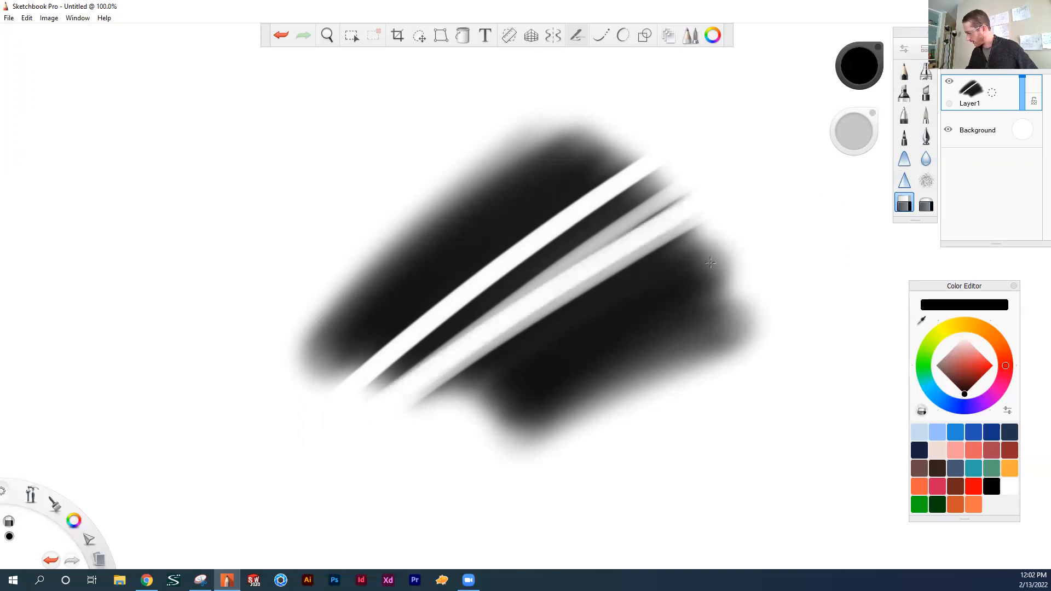
# Step: Fade the lower-right part of the black patch to light grey with a large soft eraser, using repeated passes
pyautogui.click(926, 204)
pyautogui.click(849, 133)
pyautogui.moveTo(850, 132); pyautogui.dragTo(849, 133)
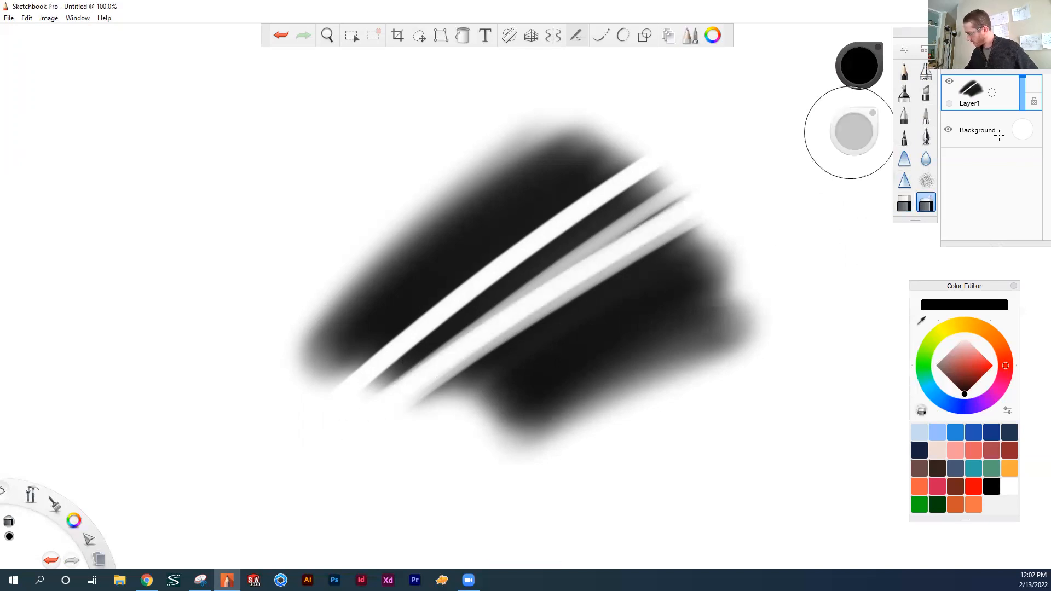
pyautogui.moveTo(810, 309)
pyautogui.mouseDown()
pyautogui.moveTo(728, 337)
pyautogui.moveTo(657, 336)
pyautogui.moveTo(466, 402)
pyautogui.mouseUp()
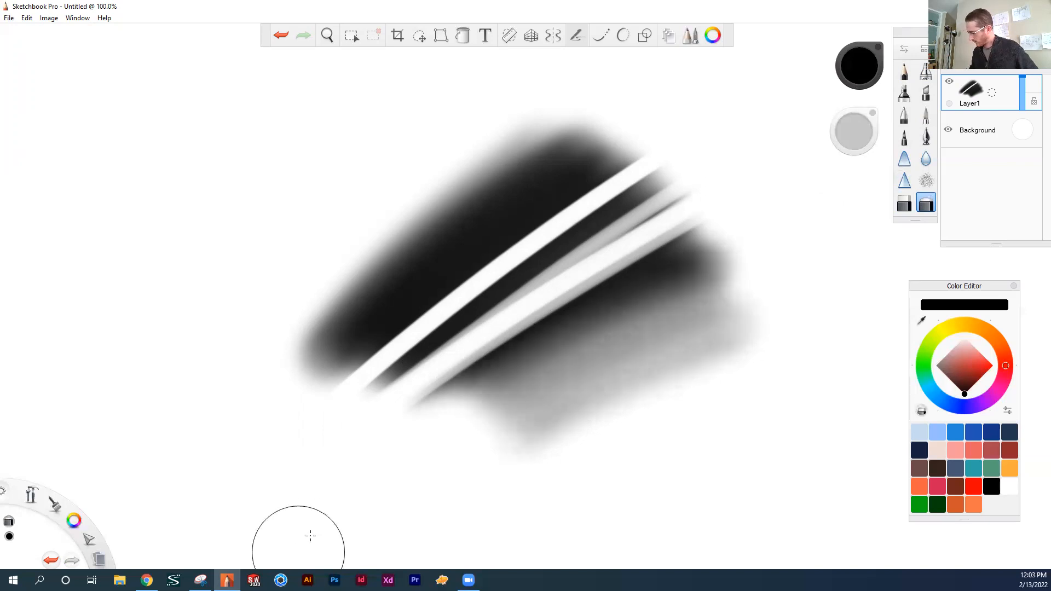
pyautogui.moveTo(438, 454)
pyautogui.mouseDown()
pyautogui.moveTo(733, 345)
pyautogui.moveTo(470, 410)
pyautogui.mouseUp()
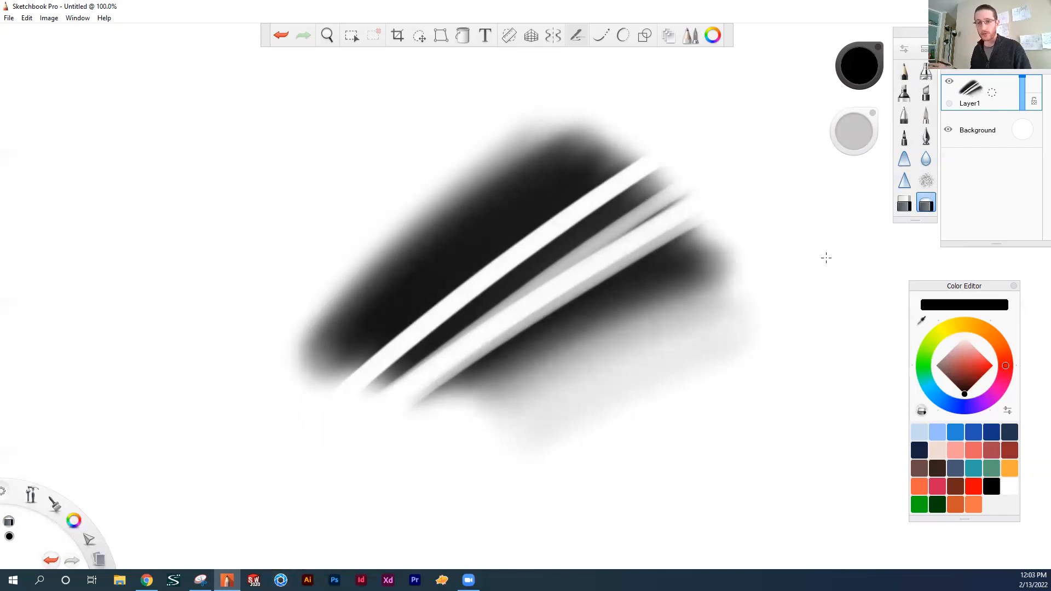
# Step: Erase diagonal bands along the patch's upper-left edge with the hard eraser, and fade the remaining dark areas below with the soft eraser
pyautogui.click(904, 207)
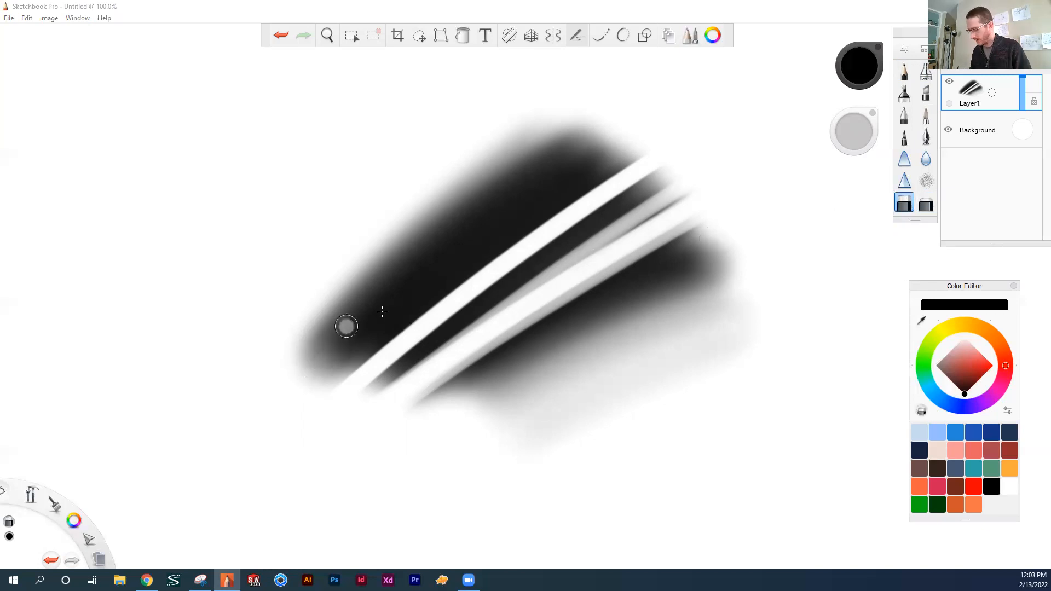
pyautogui.moveTo(287, 344)
pyautogui.mouseDown()
pyautogui.moveTo(573, 124)
pyautogui.moveTo(597, 116)
pyautogui.mouseUp()
pyautogui.moveTo(290, 374); pyautogui.dragTo(600, 130)
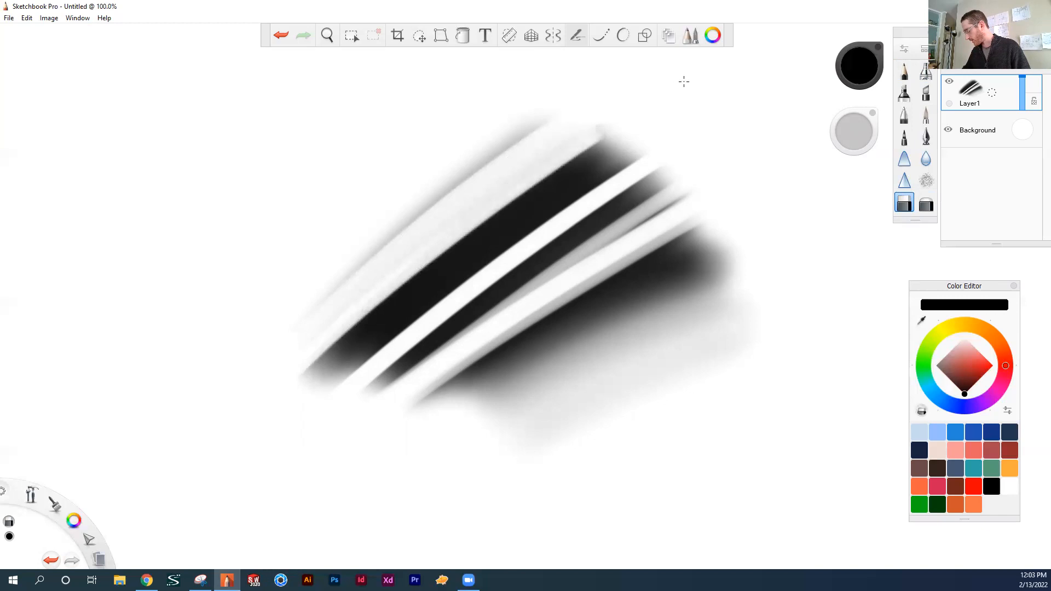
pyautogui.click(925, 204)
pyautogui.moveTo(437, 439)
pyautogui.mouseDown()
pyautogui.moveTo(727, 296)
pyautogui.moveTo(438, 414)
pyautogui.moveTo(671, 235)
pyautogui.moveTo(202, 501)
pyautogui.mouseUp()
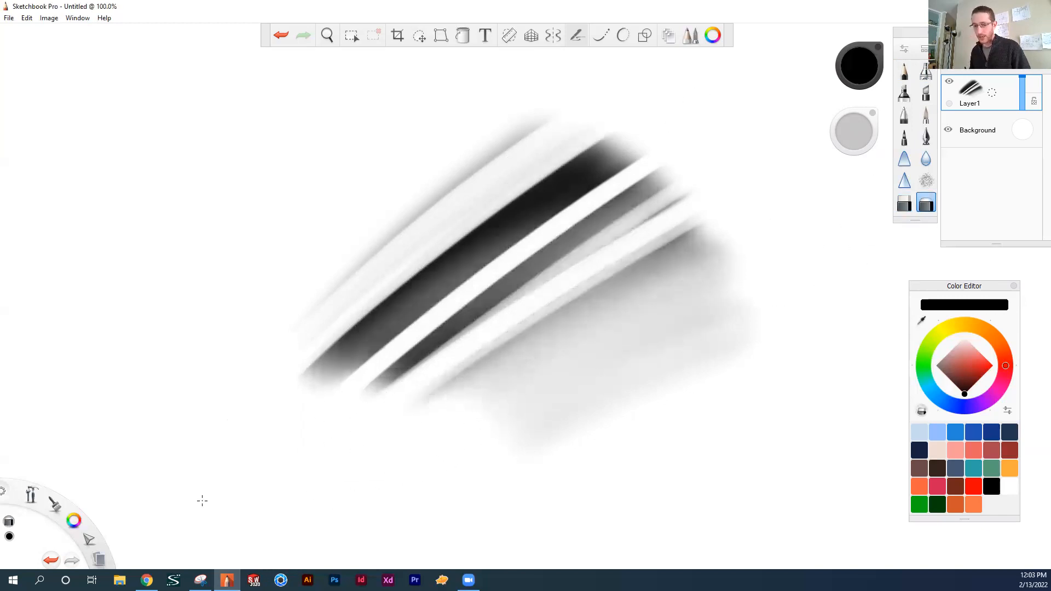
# Step: Switch back to the pencil and undo all the painted and erased strokes until the canvas is blank
pyautogui.click(905, 203)
pyautogui.click(904, 71)
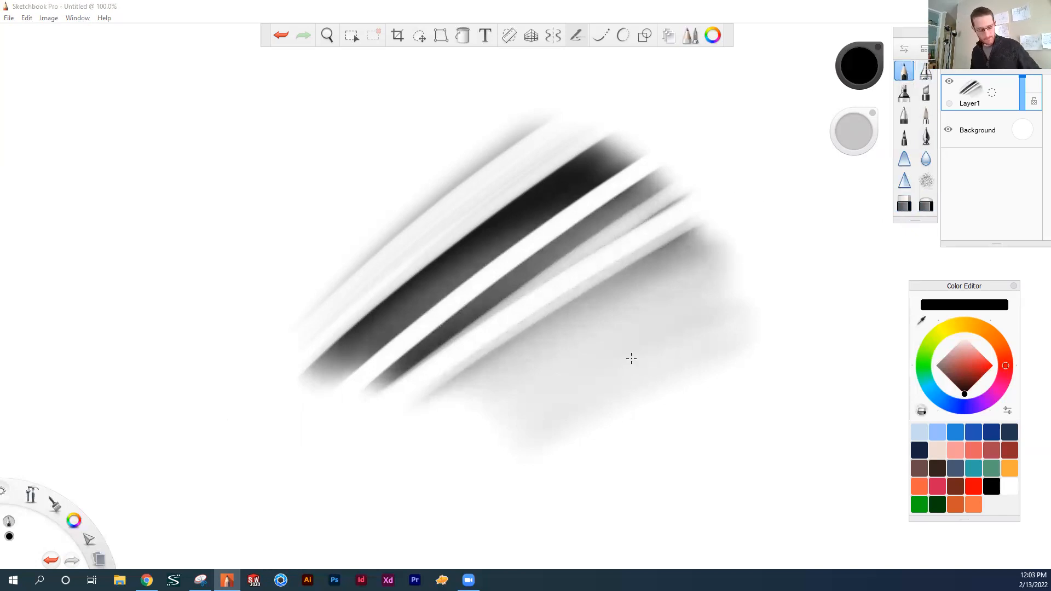
pyautogui.hotkey('ctrl', 'z')
pyautogui.hotkey('ctrl', 'z')
pyautogui.hotkey('ctrl', 'z')
pyautogui.hotkey('ctrl', 'z')
pyautogui.hotkey('ctrl', 'z')
pyautogui.hotkey('ctrl', 'z')
pyautogui.hotkey('ctrl', 'z')
pyautogui.hotkey('ctrl', 'z')
pyautogui.hotkey('ctrl', 'z')
pyautogui.hotkey('ctrl', 'z')
pyautogui.press('Tab')
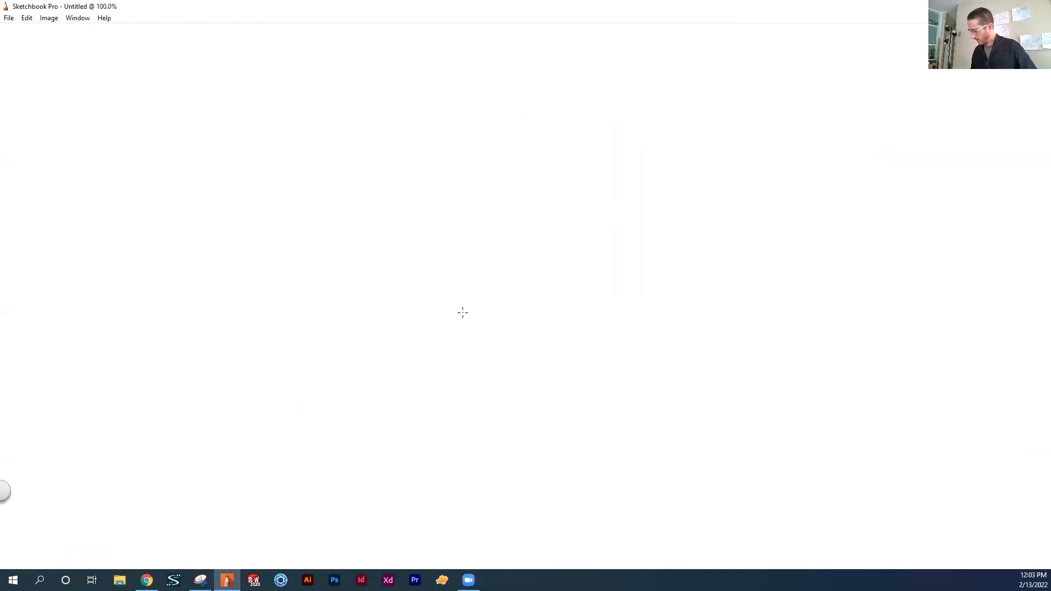
pyautogui.press('Tab')
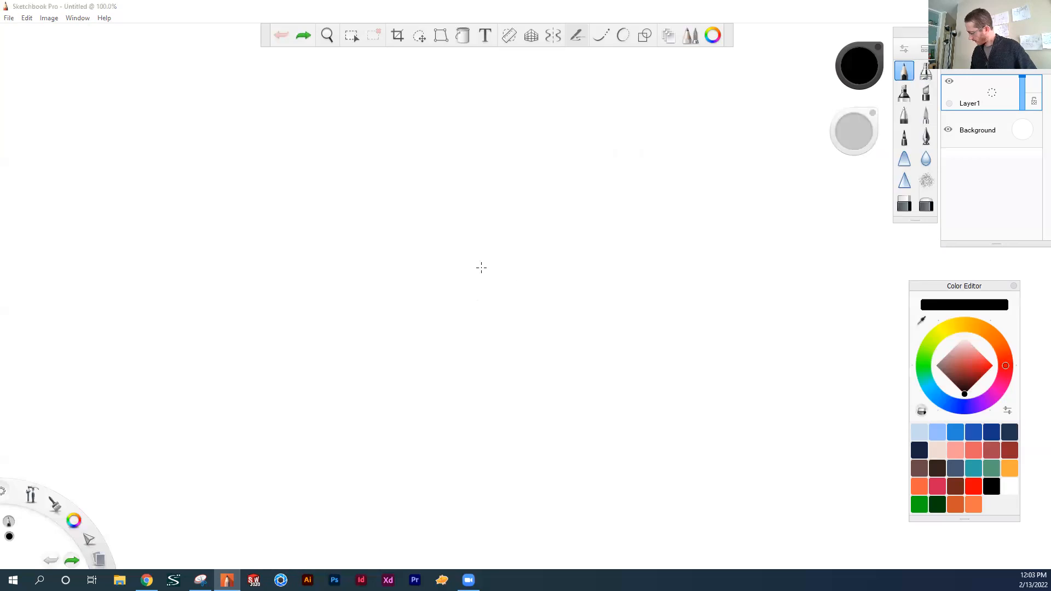
# Step: Zoom out to about 77% and pan until the whole blank canvas is in view
pyautogui.press('space')
pyautogui.moveTo(483, 340); pyautogui.dragTo(500, 366)
pyautogui.moveTo(663, 263)
pyautogui.mouseDown()
pyautogui.moveTo(616, 247)
pyautogui.moveTo(605, 267)
pyautogui.moveTo(663, 243)
pyautogui.mouseUp()
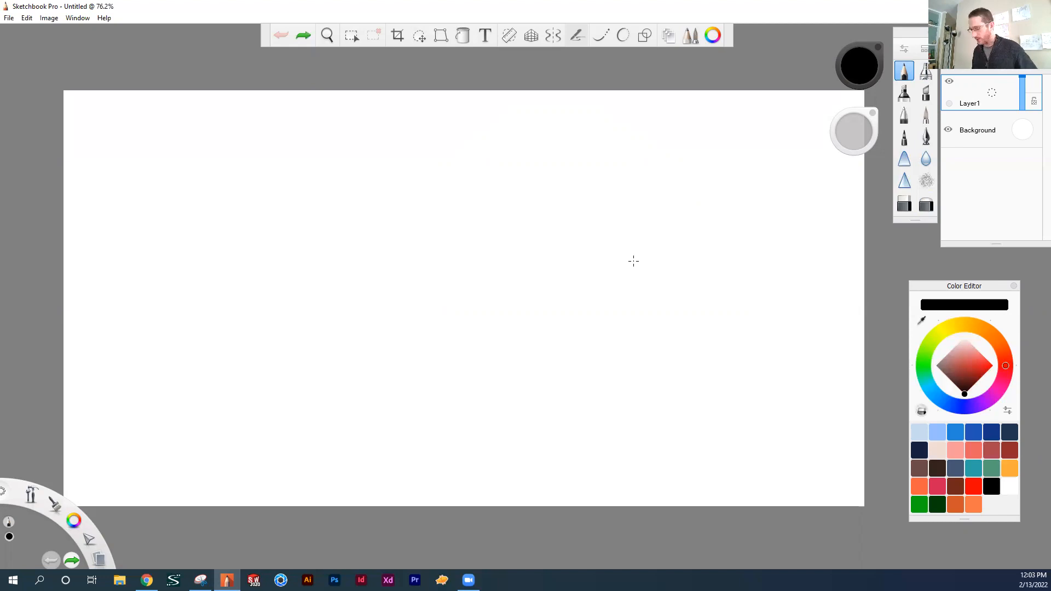
pyautogui.press('space')
pyautogui.moveTo(528, 293); pyautogui.dragTo(528, 292)
pyautogui.moveTo(538, 335); pyautogui.dragTo(577, 335)
pyautogui.click(547, 358)
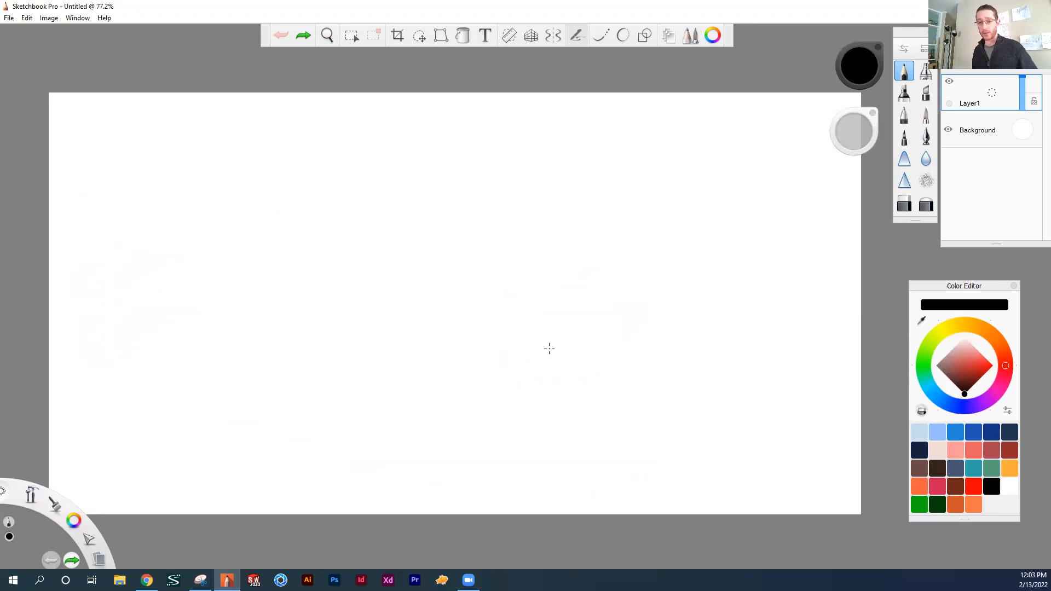
pyautogui.press('s')
pyautogui.press('s')
pyautogui.press('s')
pyautogui.press('s')
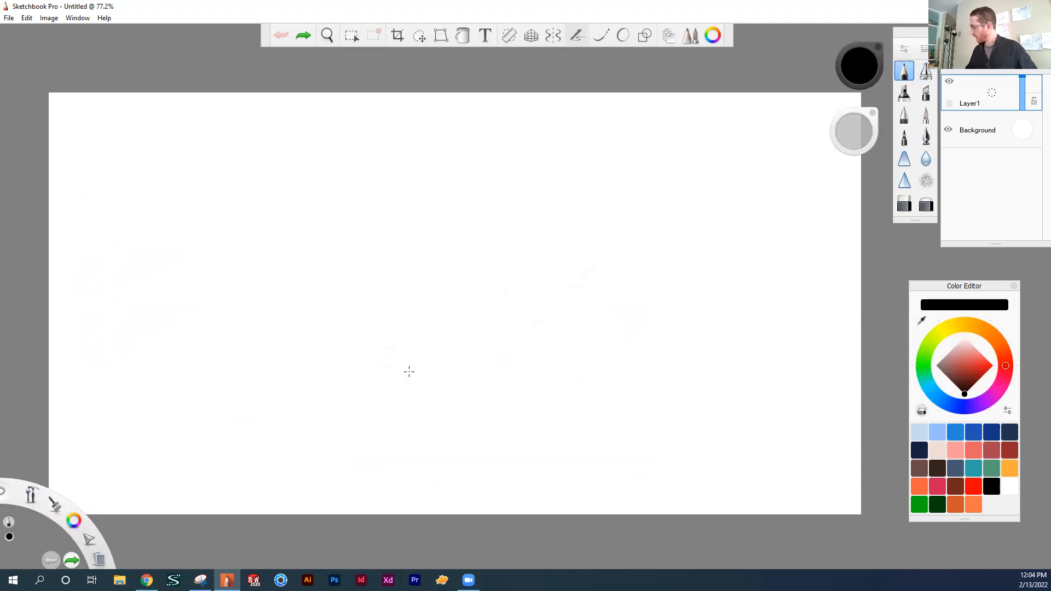
pyautogui.press('e')
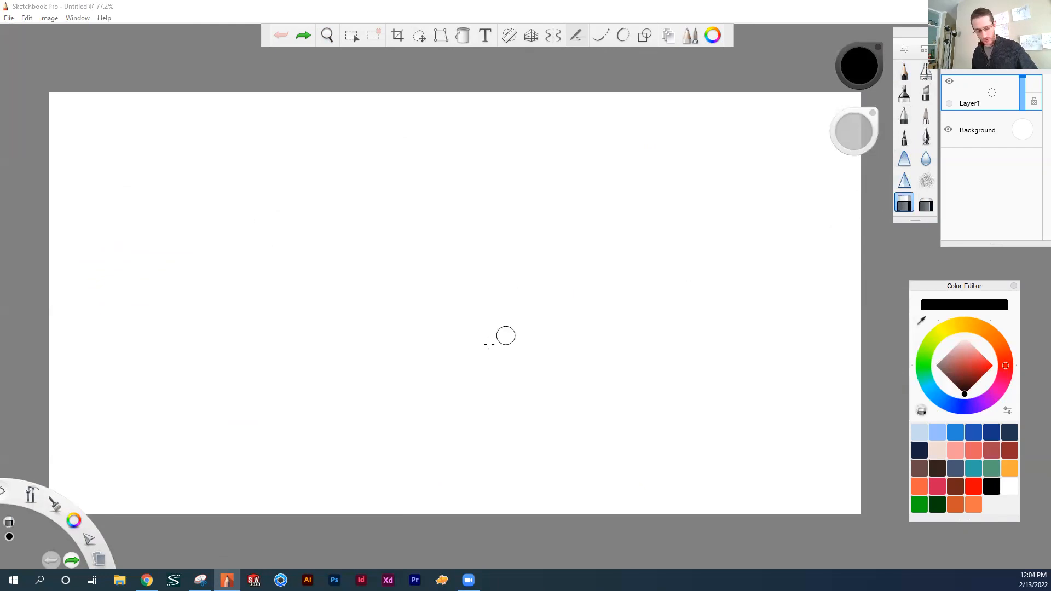
pyautogui.press('s')
pyautogui.press('s')
pyautogui.press('s')
pyautogui.press('s')
pyautogui.press('s')
pyautogui.press('s')
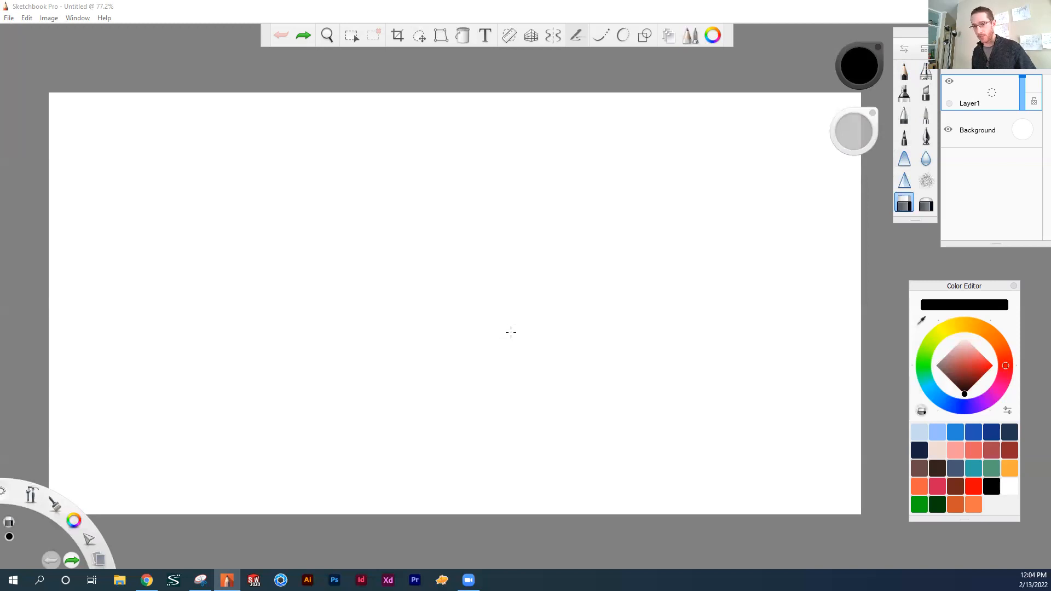
# Step: Paste the copied water-bottle reference image, enlarge it about three times and place it in the left half of the canvas
pyautogui.press('space')
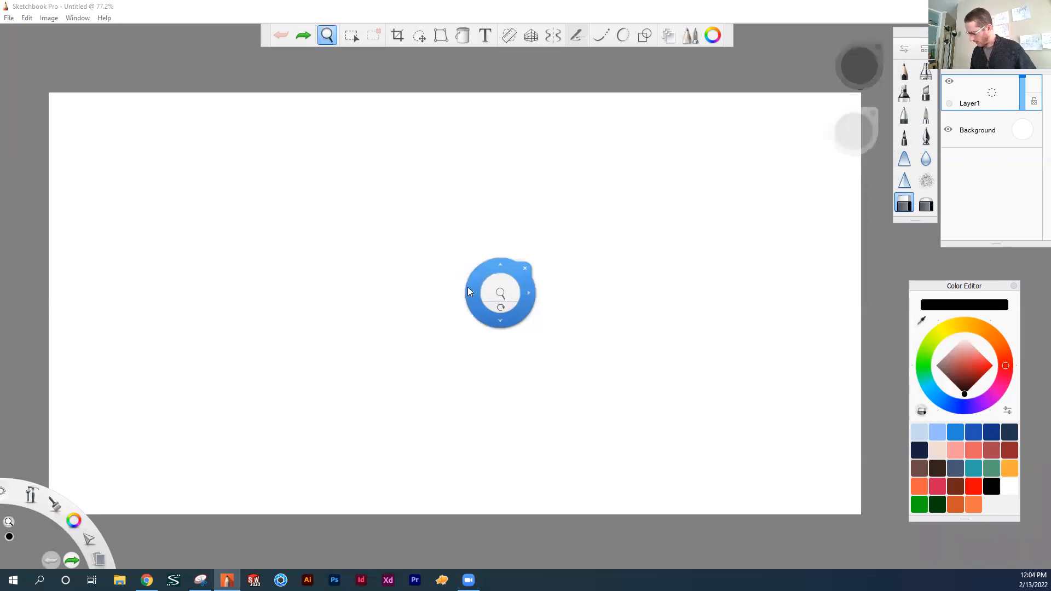
pyautogui.moveTo(468, 292); pyautogui.dragTo(505, 286)
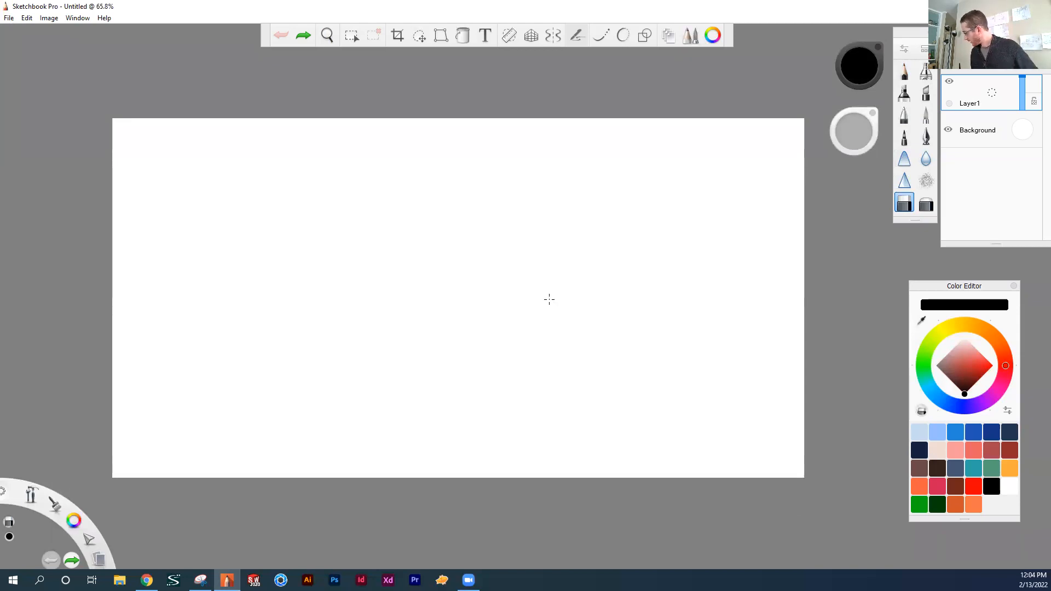
pyautogui.click(926, 70)
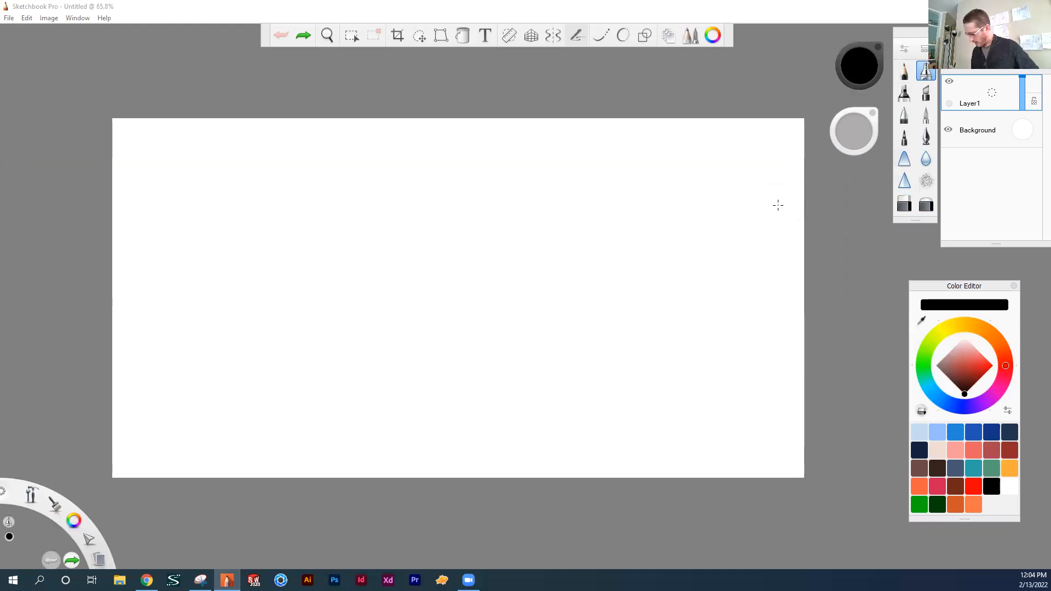
pyautogui.hotkey('ctrl', 'v')
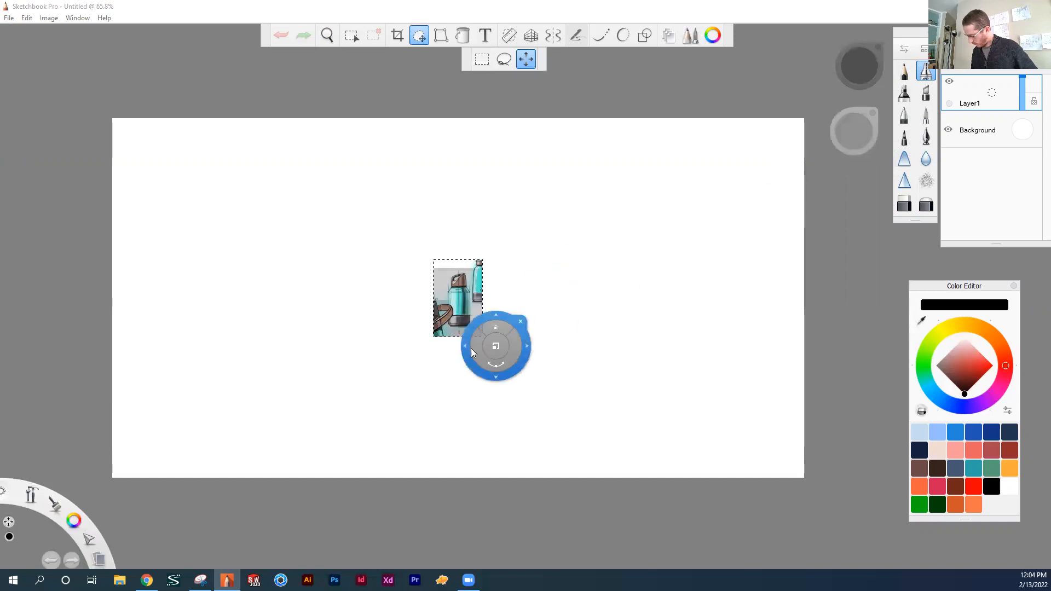
pyautogui.moveTo(494, 349); pyautogui.dragTo(493, 347)
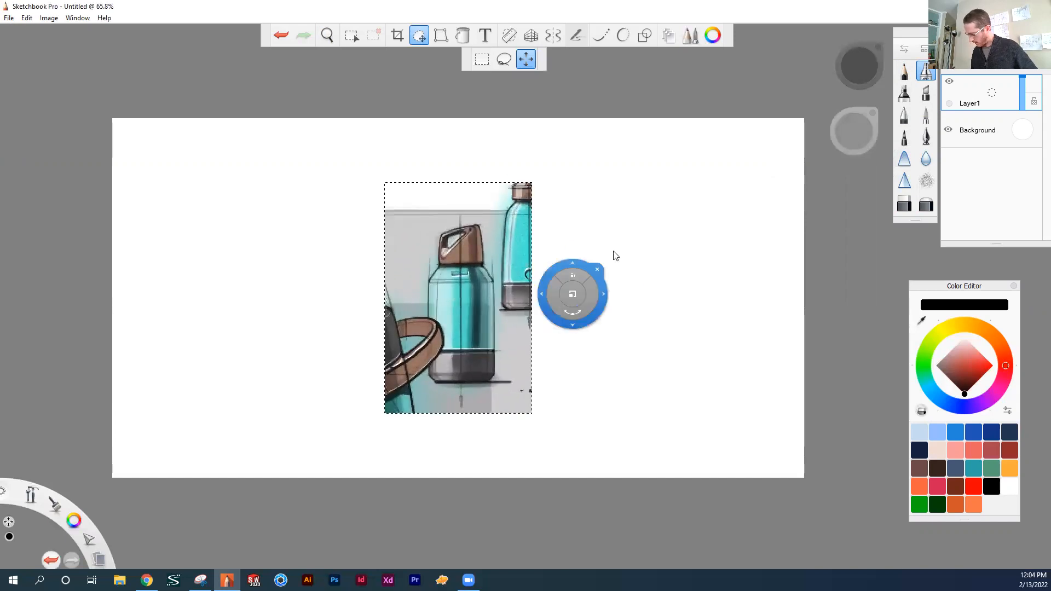
pyautogui.moveTo(601, 309); pyautogui.dragTo(429, 303)
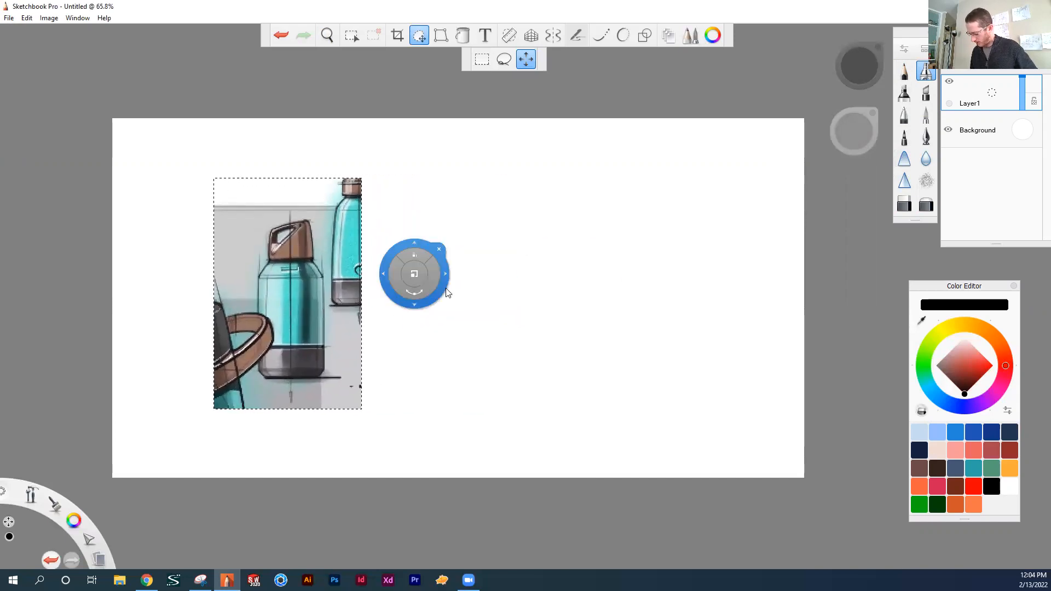
pyautogui.click(488, 196)
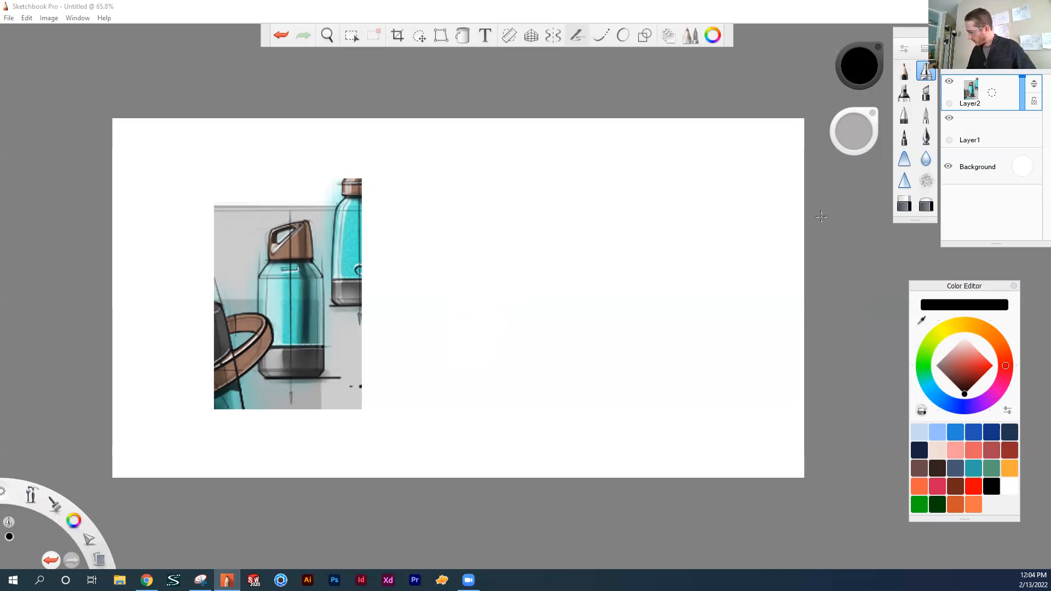
# Step: Try three diagonal strokes beside the bottle reference on its layer, and undo them
pyautogui.moveTo(848, 130)
pyautogui.mouseDown()
pyautogui.moveTo(865, 127)
pyautogui.moveTo(854, 129)
pyautogui.mouseUp()
pyautogui.moveTo(392, 321)
pyautogui.mouseDown()
pyautogui.moveTo(574, 185)
pyautogui.moveTo(587, 202)
pyautogui.mouseUp()
pyautogui.press('space')
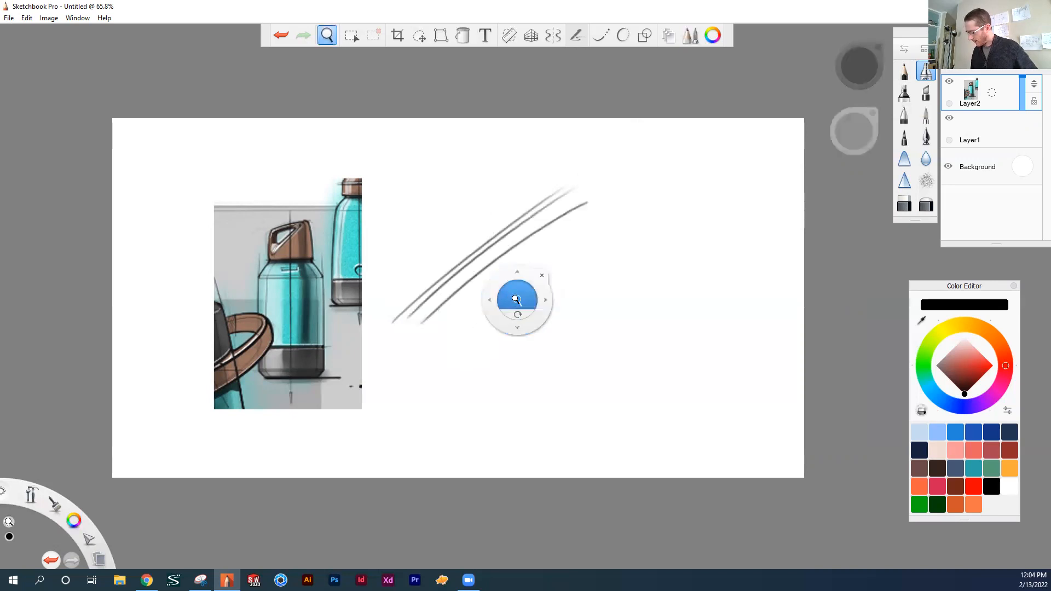
pyautogui.moveTo(546, 275); pyautogui.dragTo(652, 221)
pyautogui.moveTo(452, 323); pyautogui.dragTo(484, 291)
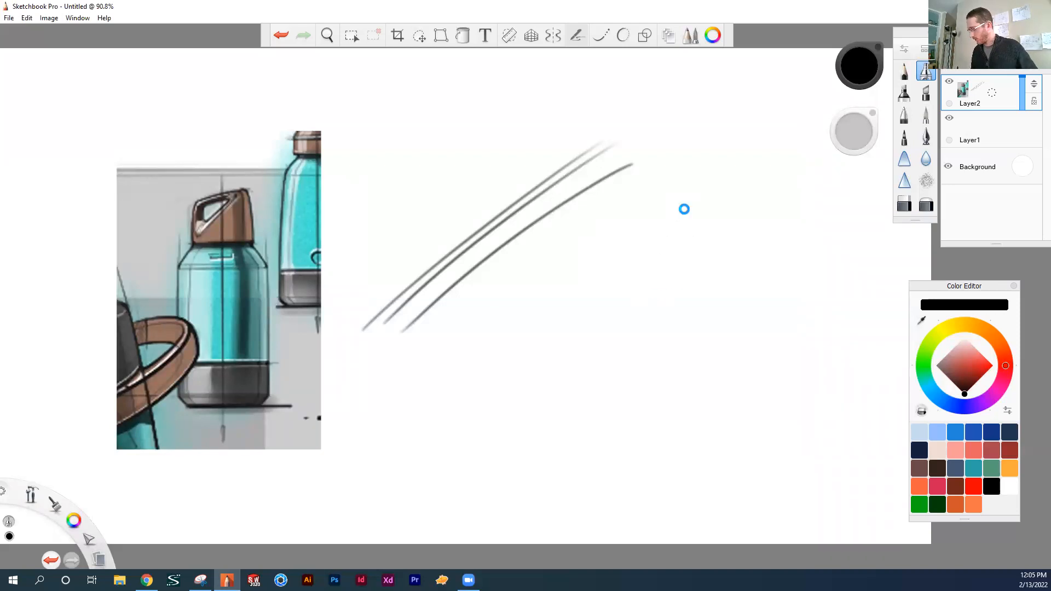
pyautogui.hotkey('ctrl', 'z')
pyautogui.hotkey('ctrl', 'z')
pyautogui.hotkey('ctrl', 'z')
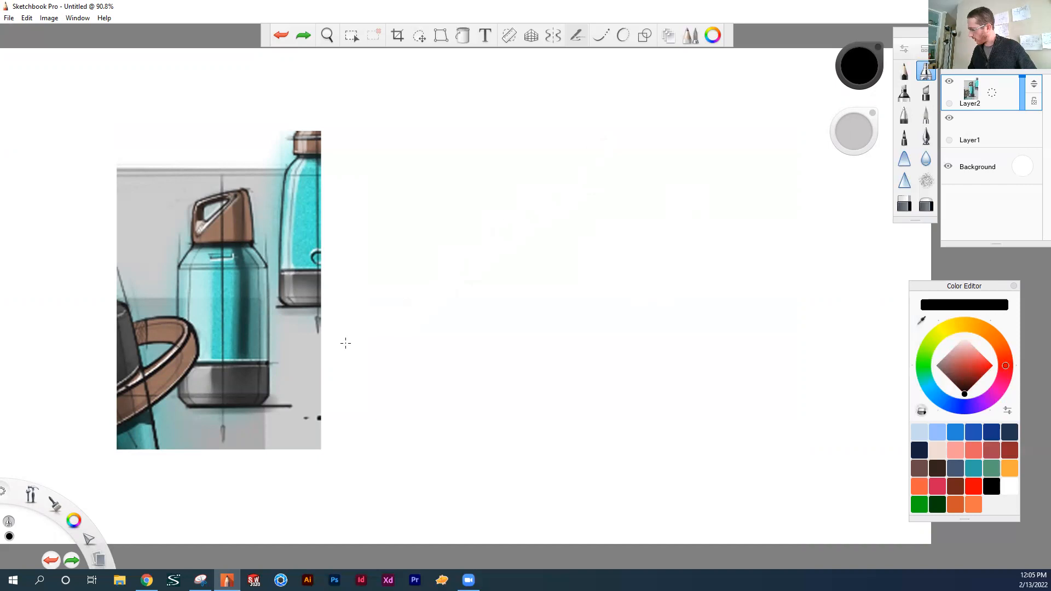
# Step: Make Layer1 active and draw a long, straight vertical centre line in the empty area beside the bottle reference
pyautogui.click(977, 130)
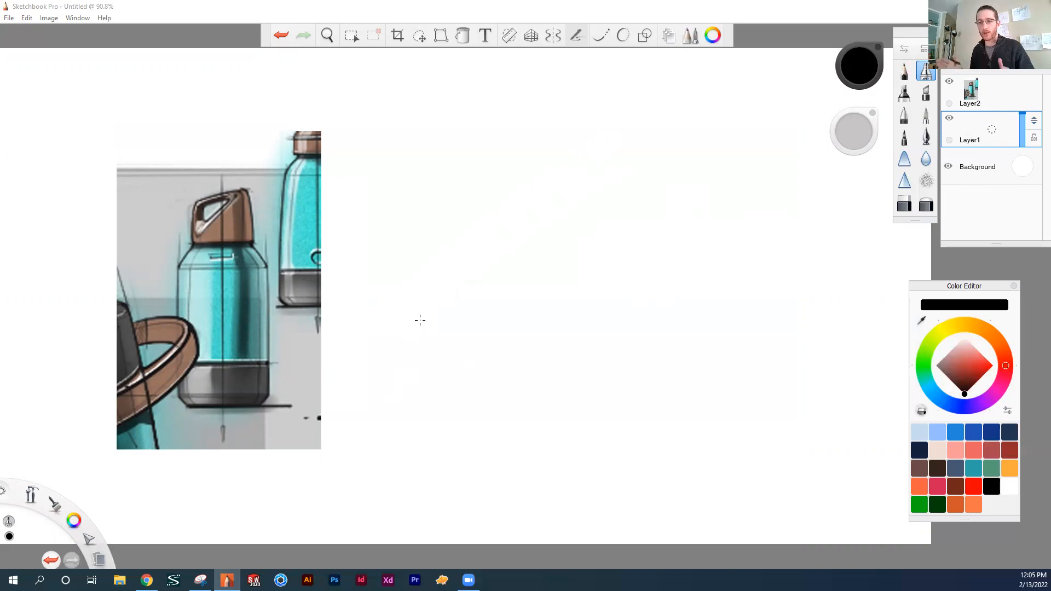
pyautogui.press('space')
pyautogui.moveTo(799, 287); pyautogui.dragTo(748, 276)
pyautogui.moveTo(667, 297); pyautogui.dragTo(676, 242)
pyautogui.press('space')
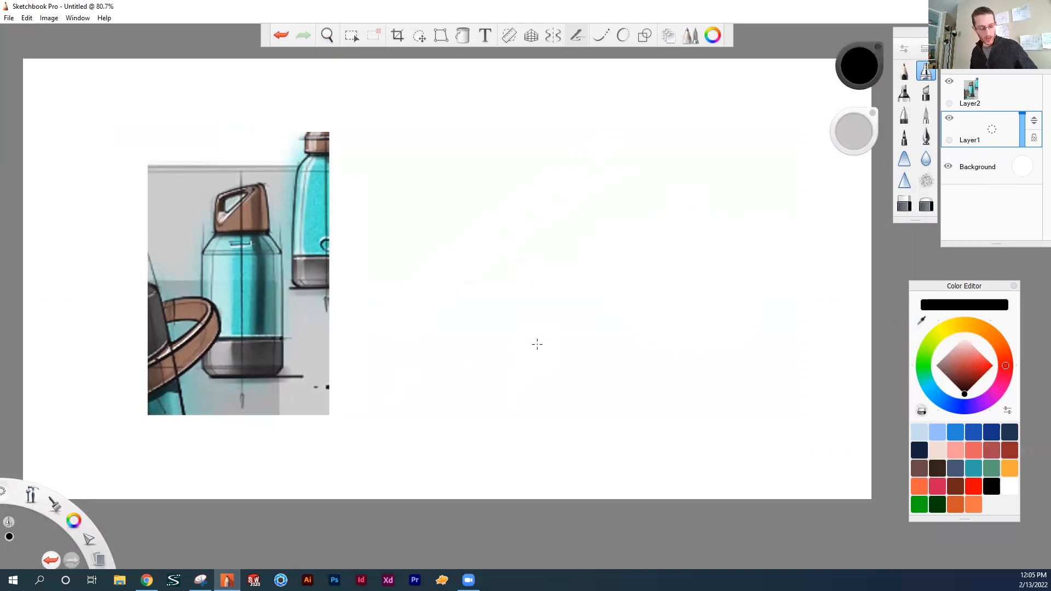
pyautogui.moveTo(538, 114); pyautogui.dragTo(538, 438)
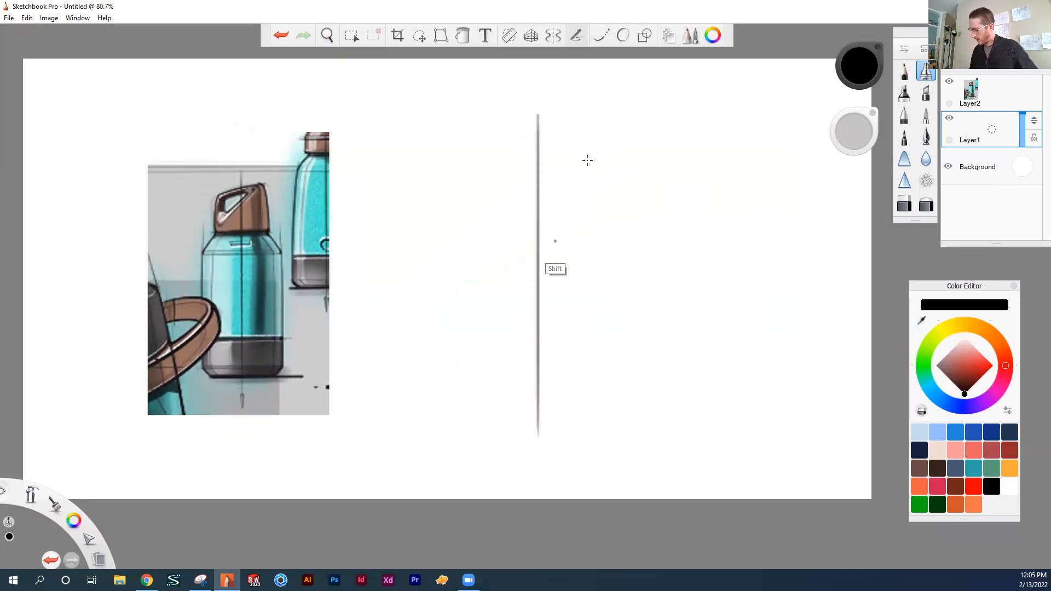
# Step: Try three straight horizontal guide lines across the upper half of the centre line, and undo them
pyautogui.moveTo(469, 141); pyautogui.dragTo(664, 141)
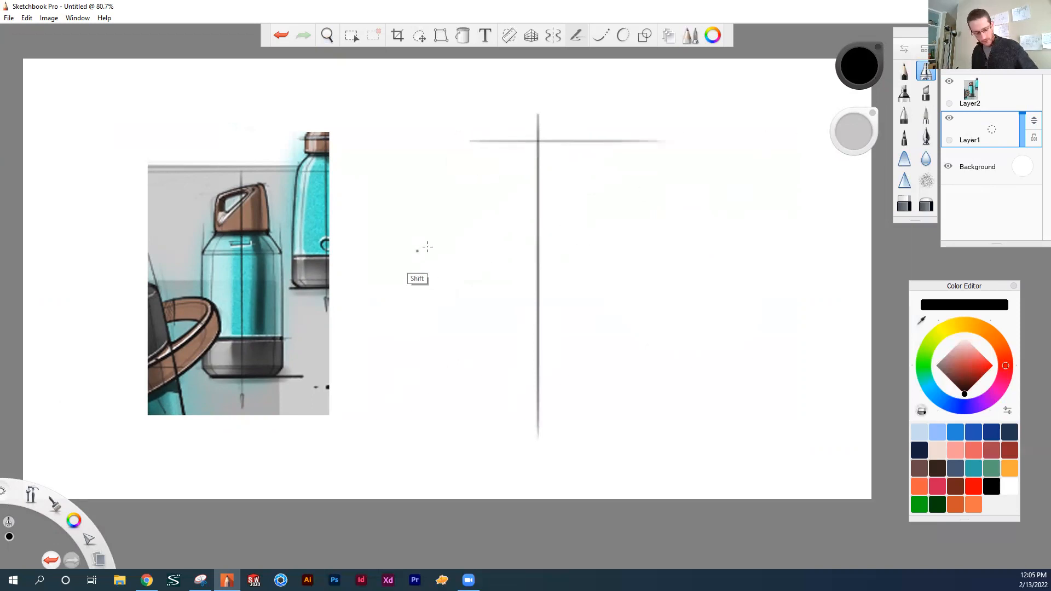
pyautogui.moveTo(402, 236); pyautogui.dragTo(762, 235)
pyautogui.moveTo(408, 276); pyautogui.dragTo(774, 276)
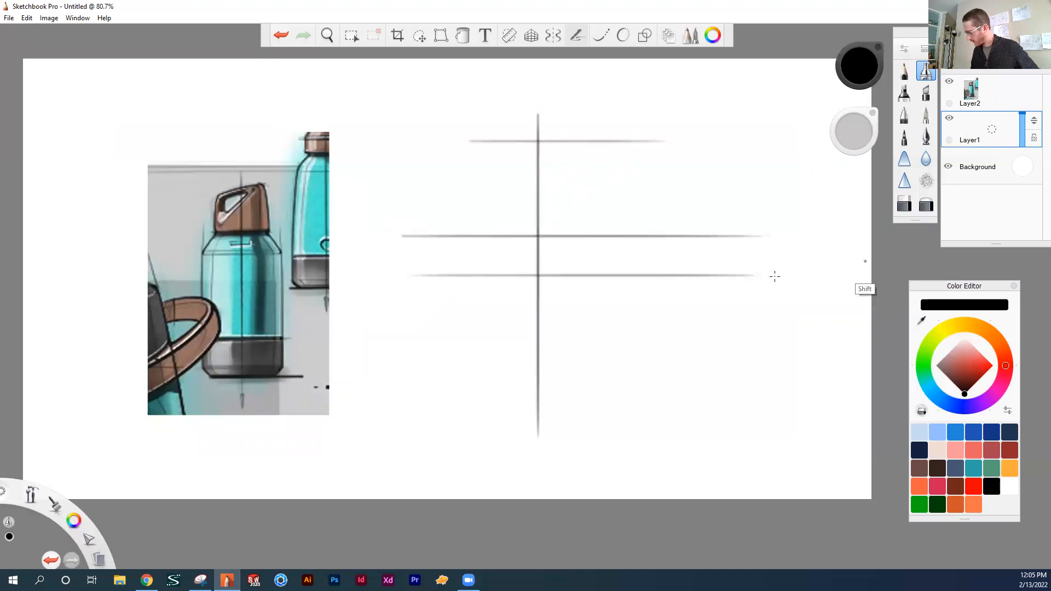
pyautogui.hotkey('ctrl', 'z')
pyautogui.hotkey('ctrl', 'z')
pyautogui.hotkey('ctrl', 'z')
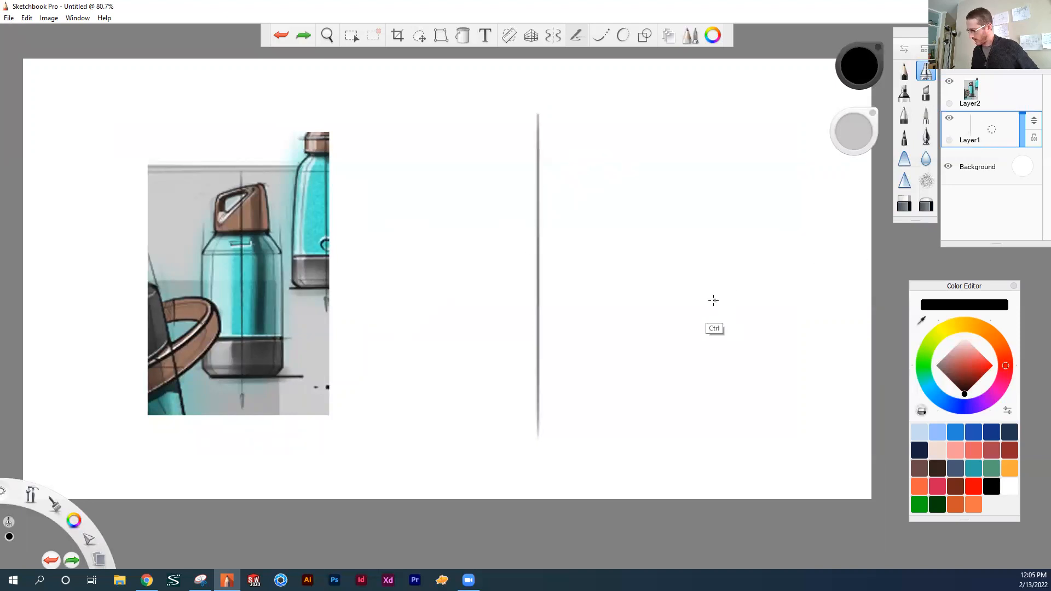
# Step: Sketch a flat ellipse centred on the upper end of the centre line for the top of the bottle's cap
pyautogui.press('space')
pyautogui.moveTo(729, 260)
pyautogui.mouseDown()
pyautogui.moveTo(704, 275)
pyautogui.moveTo(727, 255)
pyautogui.moveTo(778, 282)
pyautogui.moveTo(748, 253)
pyautogui.mouseUp()
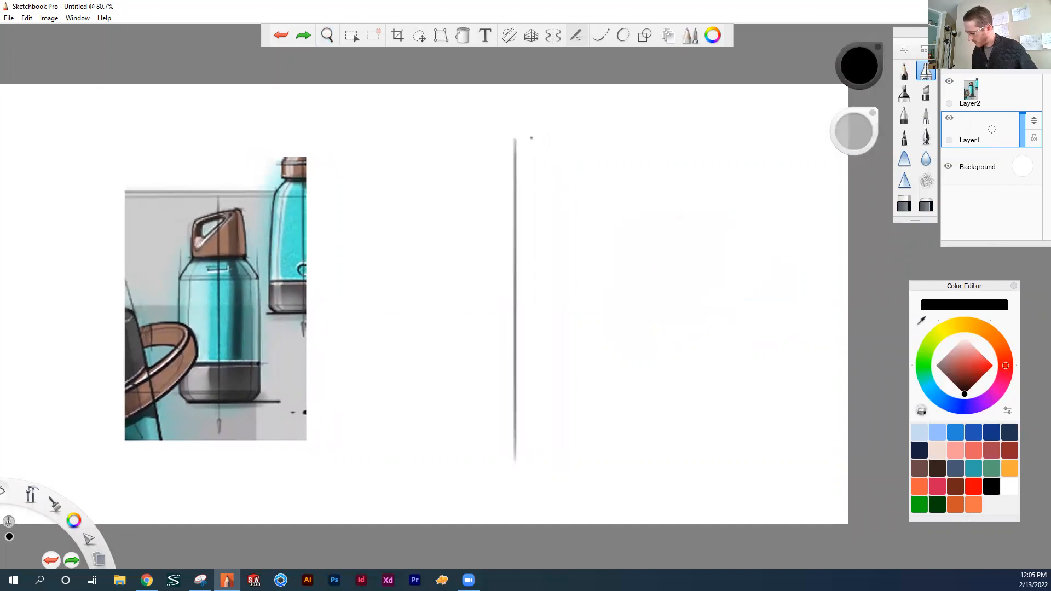
pyautogui.moveTo(493, 141)
pyautogui.mouseDown()
pyautogui.moveTo(564, 150)
pyautogui.moveTo(471, 148)
pyautogui.moveTo(547, 157)
pyautogui.moveTo(520, 157)
pyautogui.mouseUp()
pyautogui.press('space')
pyautogui.moveTo(695, 192); pyautogui.dragTo(678, 187)
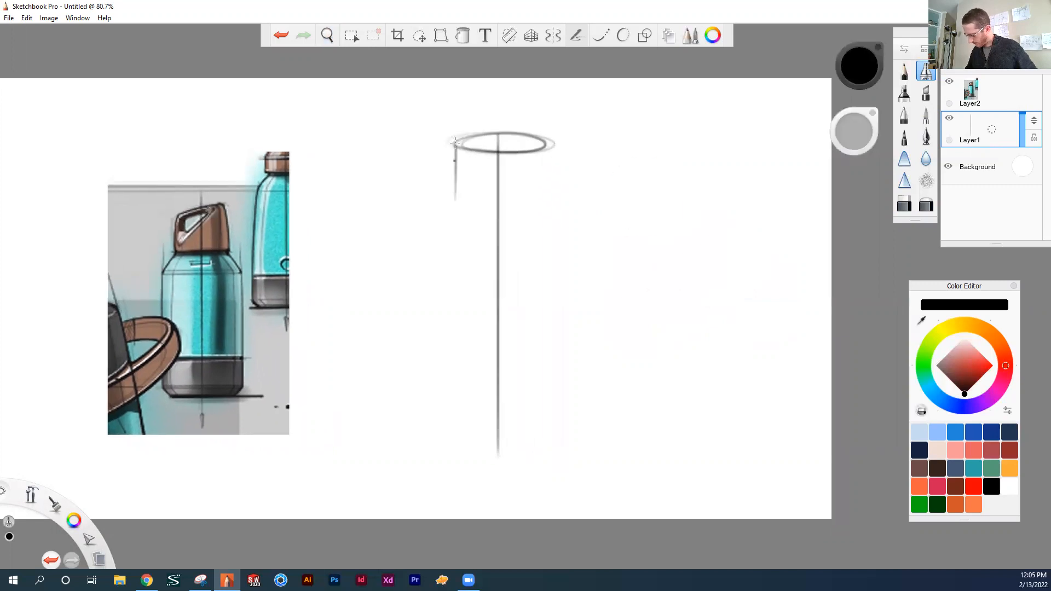
# Step: Draw the cap's vertical side below the top ellipse and close the cylinder with a matching bottom ellipse
pyautogui.moveTo(547, 144); pyautogui.dragTo(544, 210)
pyautogui.press('space')
pyautogui.moveTo(625, 242); pyautogui.dragTo(673, 241)
pyautogui.moveTo(568, 211)
pyautogui.mouseDown()
pyautogui.moveTo(585, 206)
pyautogui.moveTo(547, 210)
pyautogui.mouseUp()
pyautogui.press('space')
pyautogui.moveTo(782, 230); pyautogui.dragTo(733, 198)
# Step: Try a straight horizontal guide line just above the cap's top ellipse, and undo it
pyautogui.press('space')
pyautogui.moveTo(679, 231); pyautogui.dragTo(691, 232)
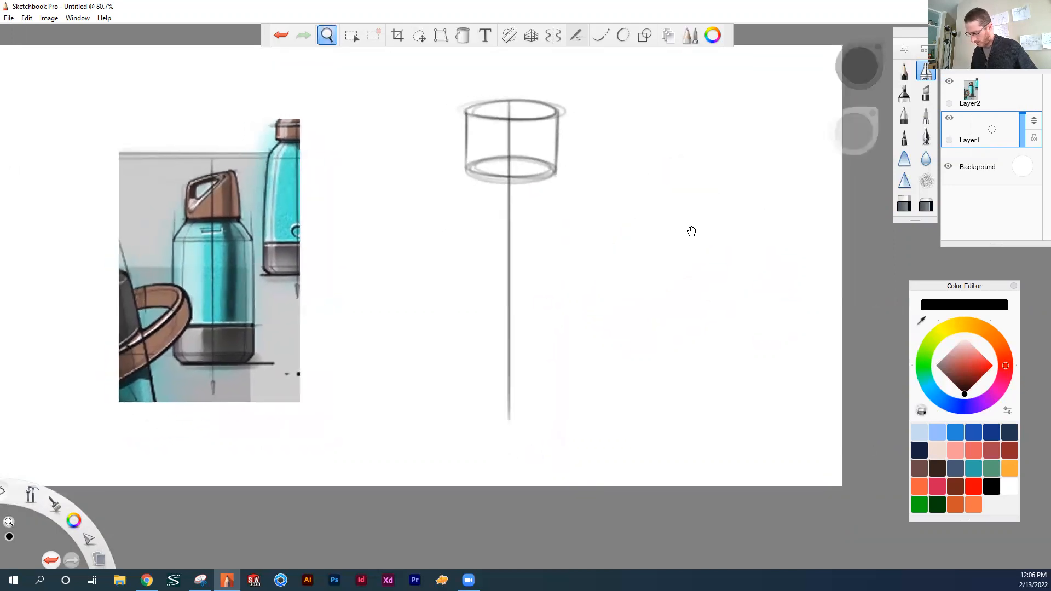
pyautogui.moveTo(410, 92); pyautogui.dragTo(651, 92)
pyautogui.moveTo(408, 93); pyautogui.dragTo(663, 92)
pyautogui.hotkey('ctrl', 'z')
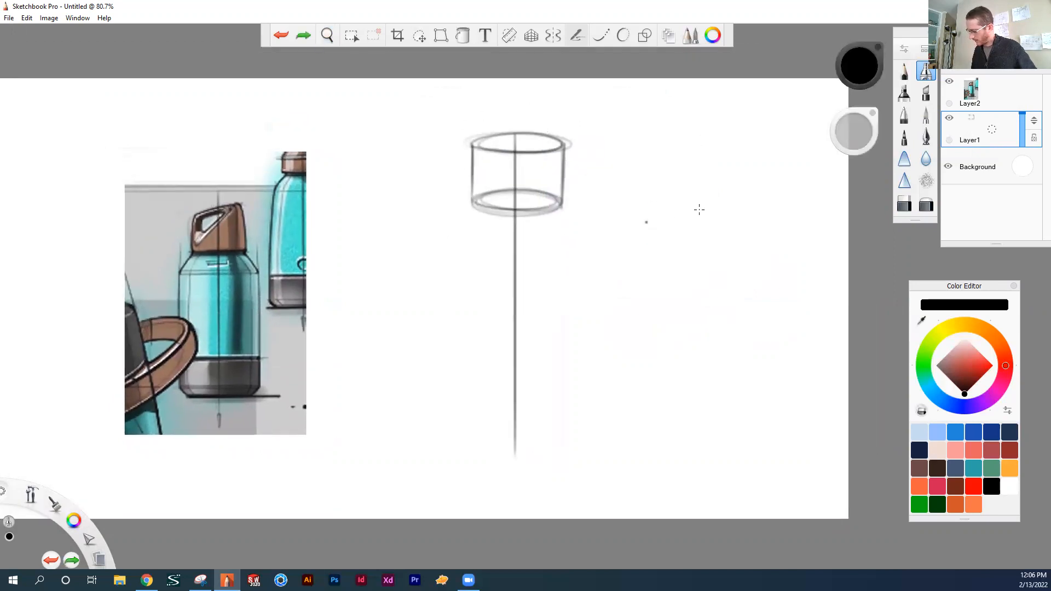
pyautogui.scroll(-2, 732, 180)
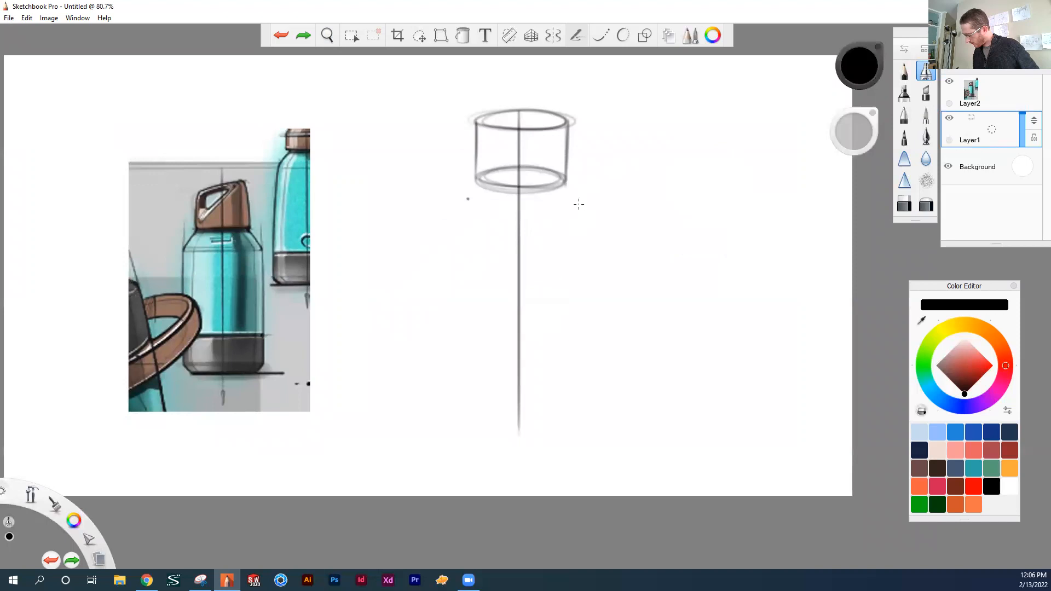
# Step: Draw two slanted shoulder lines flaring out from the cap's base and the two long vertical sides of the bottle's body
pyautogui.moveTo(466, 208)
pyautogui.mouseDown()
pyautogui.moveTo(585, 216)
pyautogui.moveTo(454, 224)
pyautogui.moveTo(580, 218)
pyautogui.moveTo(465, 208)
pyautogui.moveTo(470, 190)
pyautogui.mouseUp()
pyautogui.moveTo(566, 183); pyautogui.dragTo(589, 220)
pyautogui.press('space')
pyautogui.moveTo(663, 233)
pyautogui.mouseDown()
pyautogui.moveTo(656, 198)
pyautogui.moveTo(686, 185)
pyautogui.mouseUp()
pyautogui.press('space')
pyautogui.moveTo(437, 187); pyautogui.dragTo(438, 359)
pyautogui.moveTo(577, 187); pyautogui.dragTo(578, 328)
# Step: Sketch an ellipse across the lower body for the base band and another ellipse for the bottle's bottom
pyautogui.press('space')
pyautogui.moveTo(646, 237)
pyautogui.mouseDown()
pyautogui.moveTo(666, 215)
pyautogui.moveTo(648, 227)
pyautogui.moveTo(679, 240)
pyautogui.mouseUp()
pyautogui.press('space')
pyautogui.moveTo(659, 312); pyautogui.dragTo(676, 285)
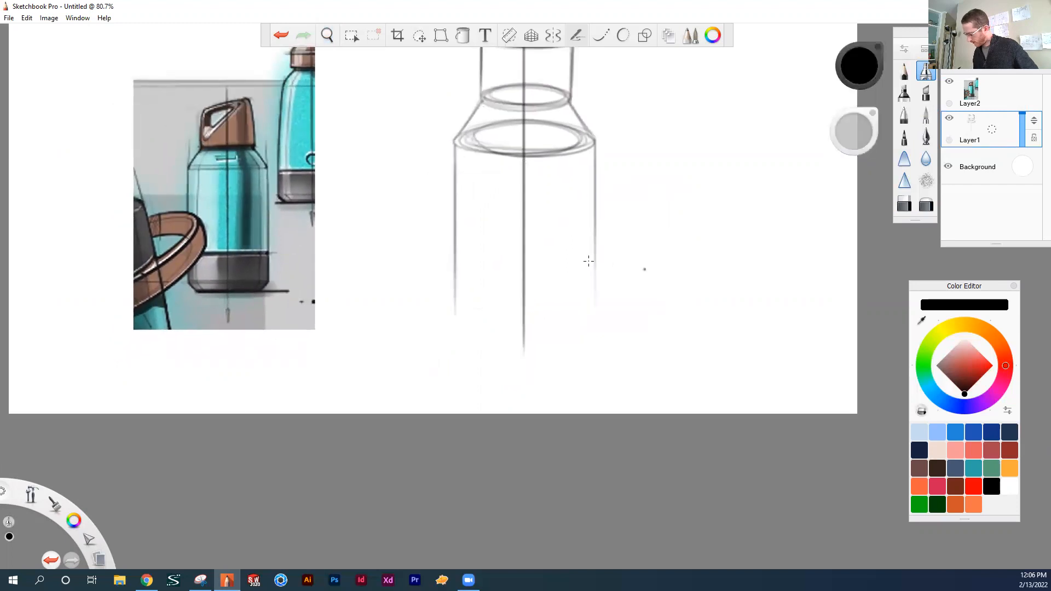
pyautogui.moveTo(465, 278)
pyautogui.mouseDown()
pyautogui.moveTo(462, 299)
pyautogui.moveTo(569, 269)
pyautogui.moveTo(583, 307)
pyautogui.moveTo(465, 277)
pyautogui.moveTo(586, 294)
pyautogui.mouseUp()
pyautogui.press('space')
pyautogui.moveTo(697, 256); pyautogui.dragTo(709, 230)
pyautogui.click(596, 338)
pyautogui.moveTo(482, 327)
pyautogui.mouseDown()
pyautogui.moveTo(479, 350)
pyautogui.moveTo(476, 336)
pyautogui.moveTo(548, 365)
pyautogui.mouseUp()
# Step: Extend the body's vertical sides down to the bottom ellipse and darken the front of the shoulder ellipse
pyautogui.press('space')
pyautogui.moveTo(695, 212)
pyautogui.mouseDown()
pyautogui.moveTo(687, 256)
pyautogui.moveTo(686, 226)
pyautogui.mouseUp()
pyautogui.moveTo(459, 316)
pyautogui.mouseDown()
pyautogui.moveTo(458, 283)
pyautogui.moveTo(461, 346)
pyautogui.mouseUp()
pyautogui.moveTo(595, 284); pyautogui.dragTo(590, 355)
pyautogui.press('space')
pyautogui.moveTo(677, 245)
pyautogui.mouseDown()
pyautogui.moveTo(660, 351)
pyautogui.moveTo(677, 249)
pyautogui.moveTo(678, 286)
pyautogui.mouseUp()
pyautogui.moveTo(457, 211)
pyautogui.mouseDown()
pyautogui.moveTo(532, 222)
pyautogui.moveTo(480, 219)
pyautogui.moveTo(585, 210)
pyautogui.moveTo(456, 218)
pyautogui.moveTo(459, 202)
pyautogui.moveTo(451, 211)
pyautogui.moveTo(582, 218)
pyautogui.moveTo(576, 204)
pyautogui.moveTo(573, 227)
pyautogui.mouseUp()
pyautogui.press('space')
pyautogui.moveTo(680, 206); pyautogui.dragTo(692, 213)
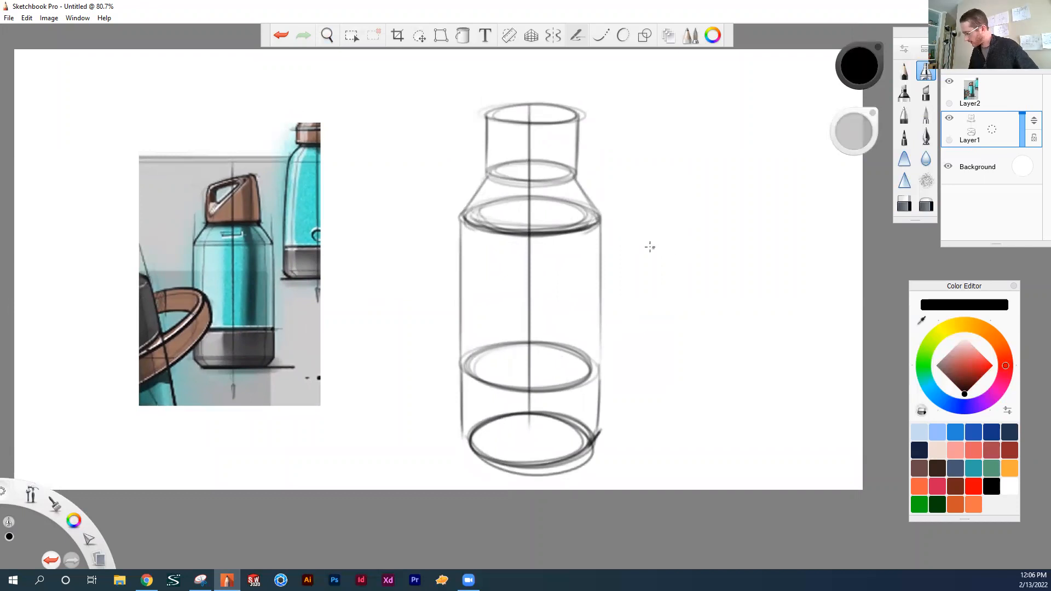
# Step: Sketch vertical lines and parallel slanted top edges inside the cap to block out its angular handle
pyautogui.press('space')
pyautogui.moveTo(620, 275); pyautogui.dragTo(646, 224)
pyautogui.moveTo(665, 170)
pyautogui.mouseDown()
pyautogui.moveTo(638, 239)
pyautogui.moveTo(650, 208)
pyautogui.moveTo(674, 196)
pyautogui.mouseUp()
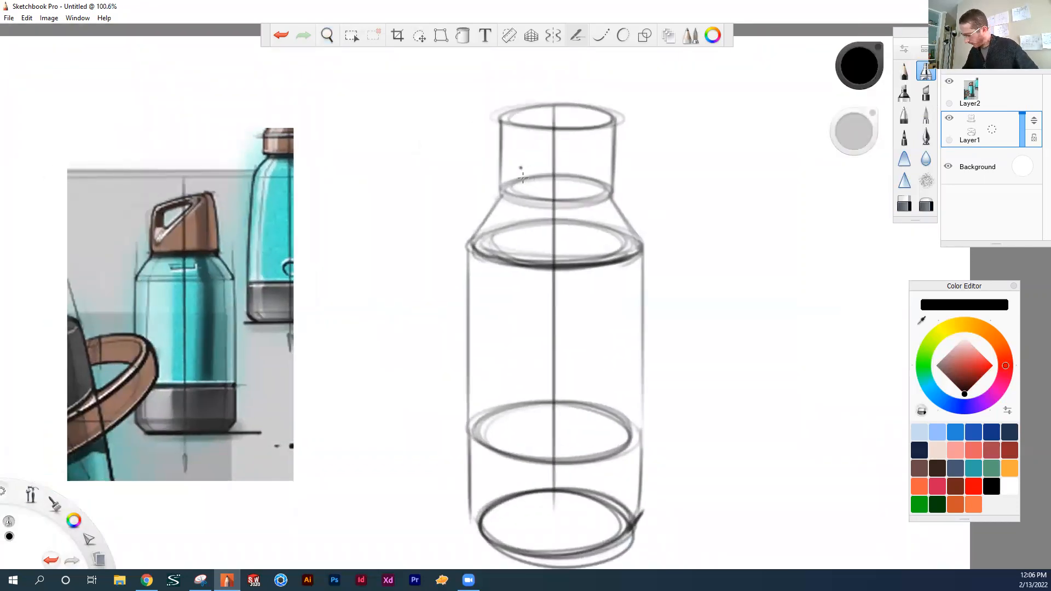
pyautogui.moveTo(521, 136); pyautogui.dragTo(524, 192)
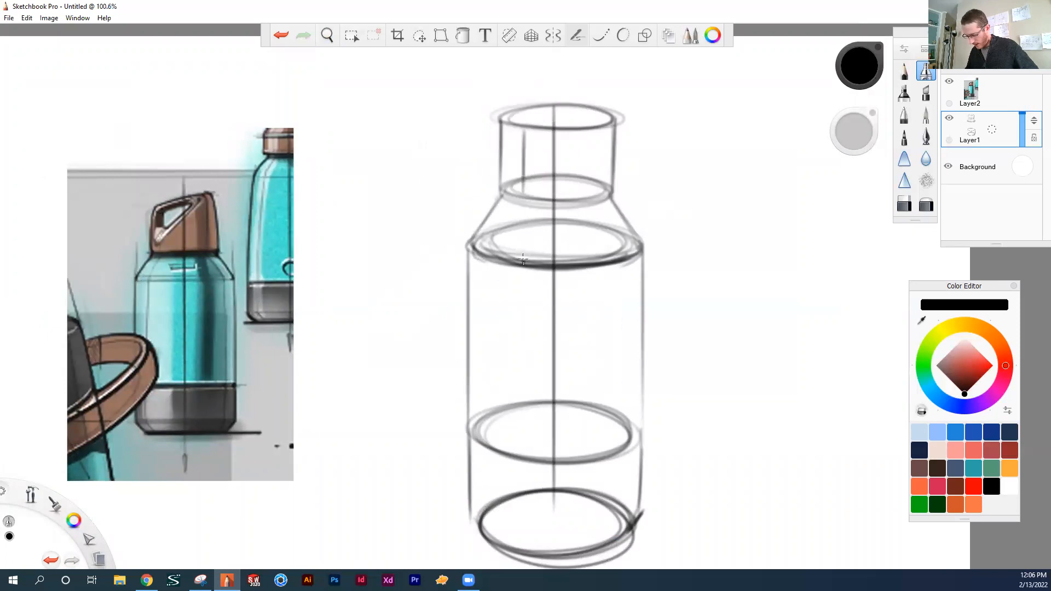
pyautogui.moveTo(523, 148); pyautogui.dragTo(606, 98)
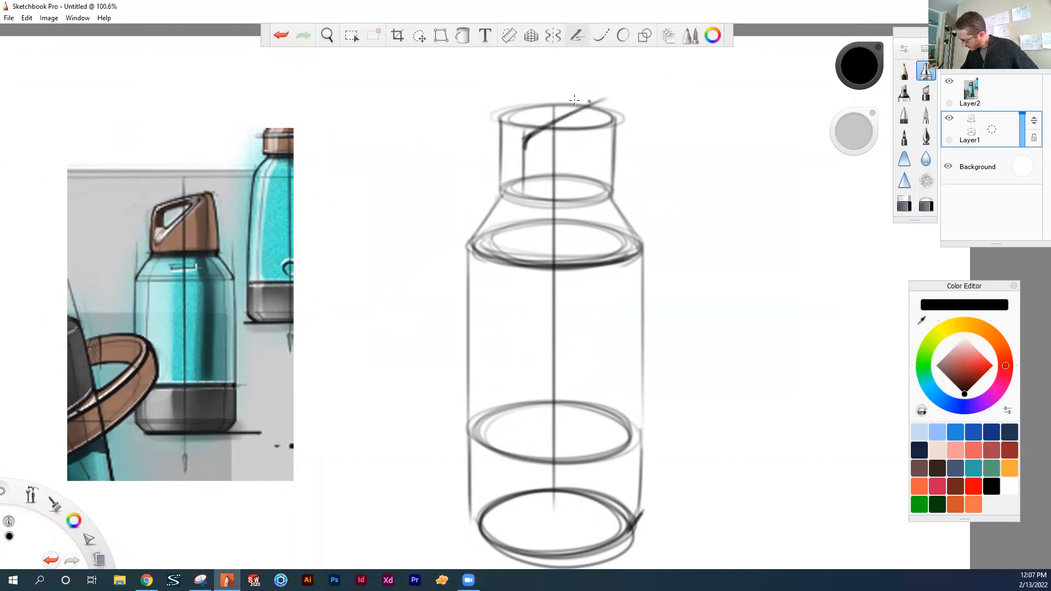
pyautogui.moveTo(550, 144); pyautogui.dragTo(614, 104)
pyautogui.moveTo(515, 125); pyautogui.dragTo(562, 102)
pyautogui.moveTo(508, 134); pyautogui.dragTo(508, 182)
pyautogui.moveTo(550, 143); pyautogui.dragTo(550, 202)
pyautogui.moveTo(506, 129); pyautogui.dragTo(505, 188)
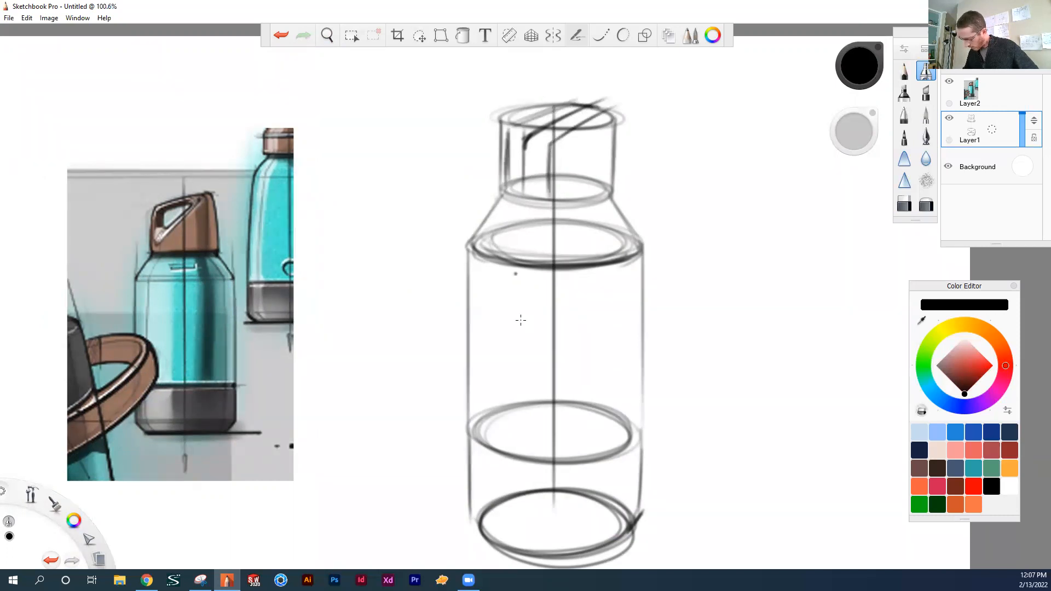
# Step: Undo the short stroke across the handle's front and redraw the slanted top edges of the cap's handle more heavily
pyautogui.moveTo(507, 140); pyautogui.dragTo(553, 156)
pyautogui.hotkey('ctrl', 'z')
pyautogui.moveTo(510, 127)
pyautogui.mouseDown()
pyautogui.moveTo(569, 143)
pyautogui.moveTo(593, 98)
pyautogui.mouseUp()
pyautogui.moveTo(551, 159)
pyautogui.mouseDown()
pyautogui.moveTo(566, 129)
pyautogui.moveTo(621, 105)
pyautogui.mouseUp()
pyautogui.moveTo(645, 142); pyautogui.dragTo(660, 129)
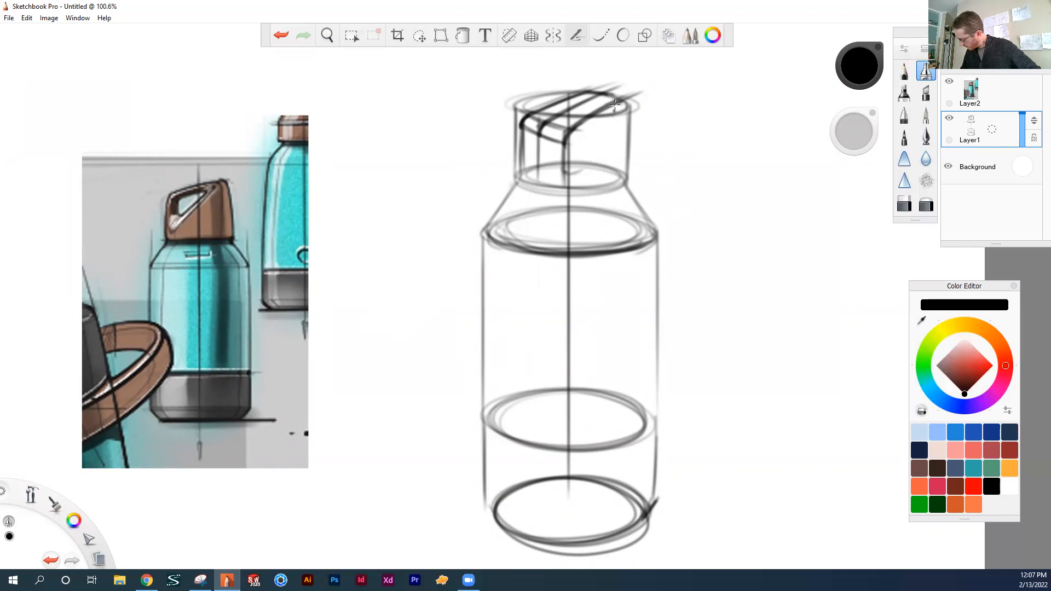
# Step: Sketch the curved handle opening on the cap's side face and darken its outline
pyautogui.moveTo(621, 108)
pyautogui.mouseDown()
pyautogui.moveTo(571, 174)
pyautogui.moveTo(592, 162)
pyautogui.mouseUp()
pyautogui.moveTo(624, 112); pyautogui.dragTo(570, 173)
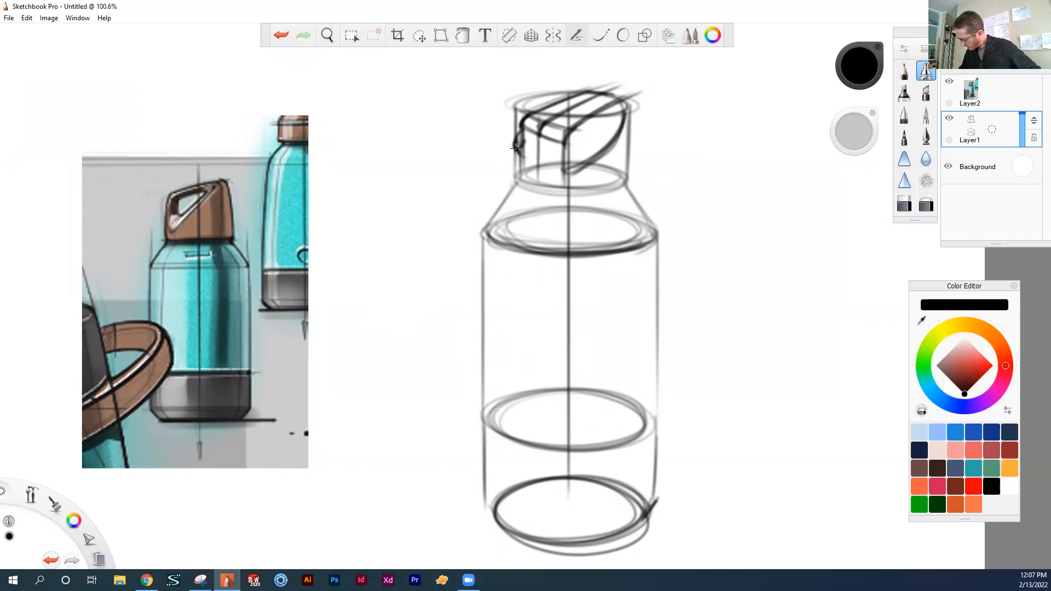
pyautogui.moveTo(614, 100)
pyautogui.mouseDown()
pyautogui.moveTo(630, 113)
pyautogui.moveTo(587, 171)
pyautogui.mouseUp()
pyautogui.moveTo(625, 139)
pyautogui.mouseDown()
pyautogui.moveTo(589, 115)
pyautogui.moveTo(570, 159)
pyautogui.moveTo(569, 100)
pyautogui.moveTo(569, 149)
pyautogui.moveTo(617, 90)
pyautogui.moveTo(660, 89)
pyautogui.moveTo(574, 135)
pyautogui.moveTo(613, 108)
pyautogui.mouseUp()
pyautogui.moveTo(570, 142); pyautogui.dragTo(609, 145)
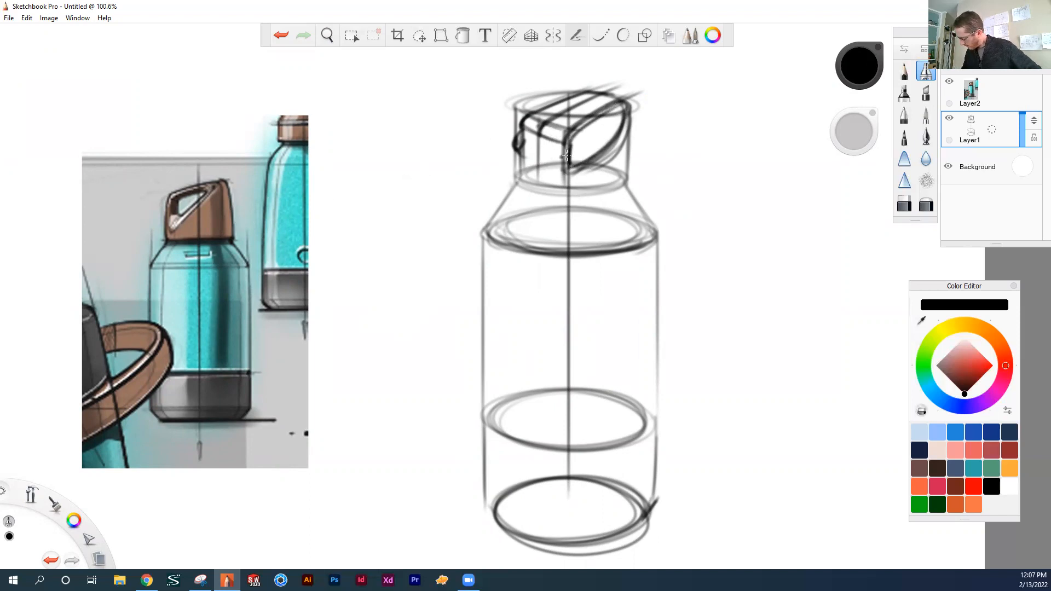
pyautogui.moveTo(569, 148)
pyautogui.mouseDown()
pyautogui.moveTo(619, 107)
pyautogui.moveTo(571, 170)
pyautogui.mouseUp()
pyautogui.moveTo(624, 133)
pyautogui.mouseDown()
pyautogui.moveTo(565, 166)
pyautogui.moveTo(624, 138)
pyautogui.mouseUp()
pyautogui.moveTo(632, 108); pyautogui.dragTo(620, 168)
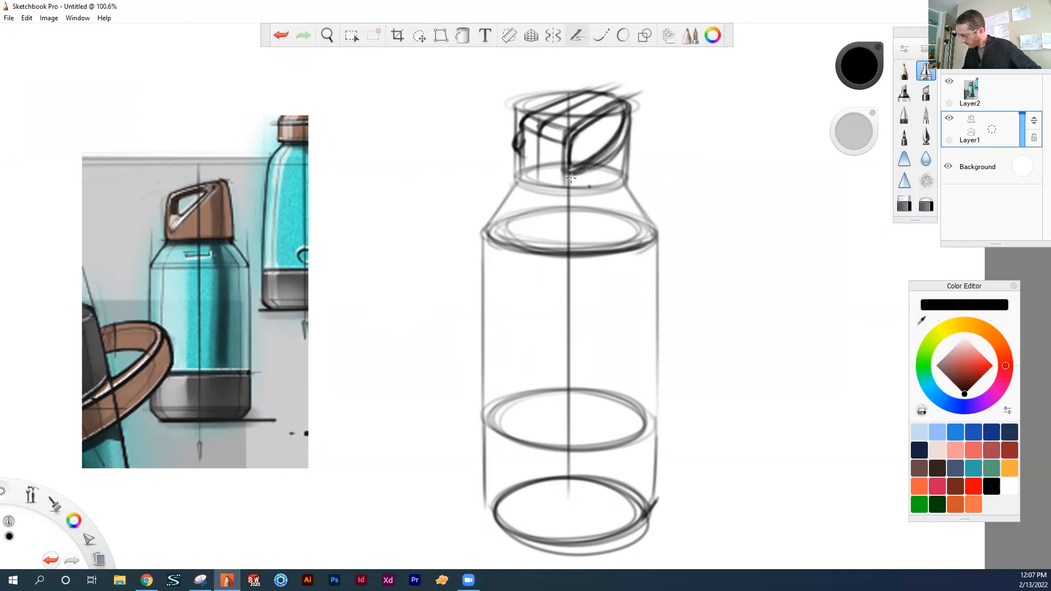
# Step: Darken the cap's vertical sides and the curved front edge of its bottom ellipse
pyautogui.moveTo(515, 152); pyautogui.dragTo(515, 176)
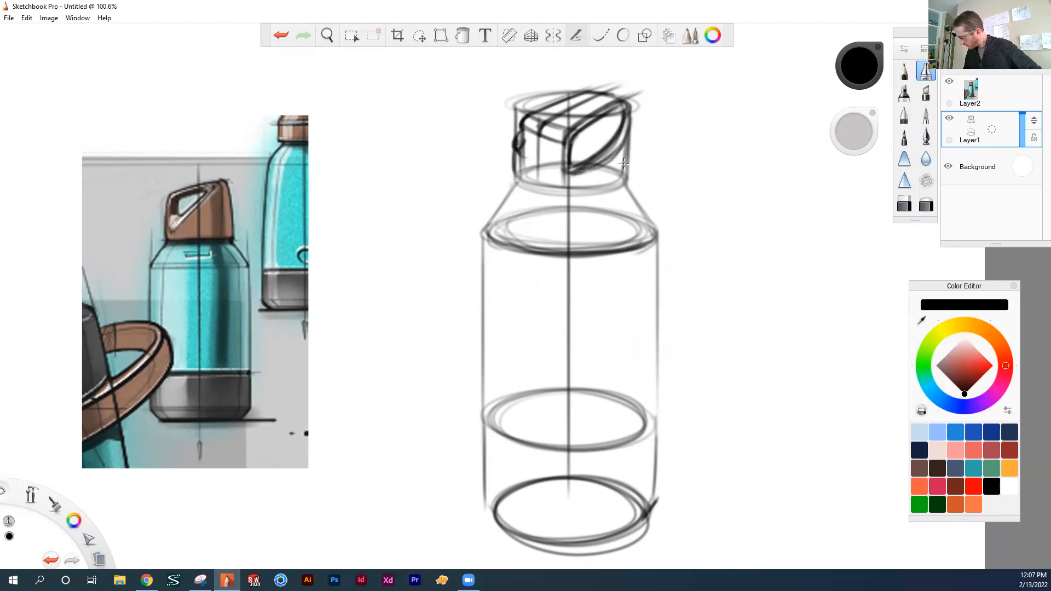
pyautogui.moveTo(624, 163); pyautogui.dragTo(625, 181)
pyautogui.press('space')
pyautogui.moveTo(671, 290)
pyautogui.mouseDown()
pyautogui.moveTo(619, 314)
pyautogui.moveTo(611, 305)
pyautogui.mouseUp()
pyautogui.moveTo(667, 335)
pyautogui.mouseDown()
pyautogui.moveTo(667, 296)
pyautogui.moveTo(638, 242)
pyautogui.moveTo(603, 241)
pyautogui.moveTo(688, 164)
pyautogui.moveTo(630, 192)
pyautogui.moveTo(558, 276)
pyautogui.moveTo(688, 249)
pyautogui.mouseUp()
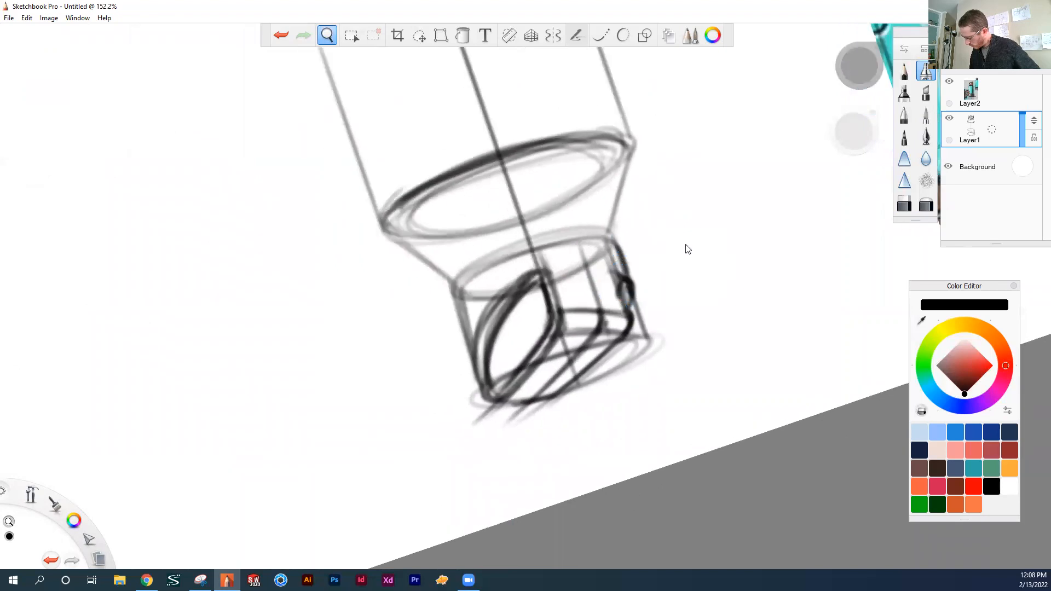
pyautogui.moveTo(462, 308); pyautogui.dragTo(497, 249)
pyautogui.moveTo(455, 306)
pyautogui.mouseDown()
pyautogui.moveTo(545, 237)
pyautogui.moveTo(579, 234)
pyautogui.mouseUp()
pyautogui.moveTo(455, 289)
pyautogui.mouseDown()
pyautogui.moveTo(616, 239)
pyautogui.moveTo(463, 283)
pyautogui.moveTo(535, 234)
pyautogui.moveTo(616, 231)
pyautogui.mouseUp()
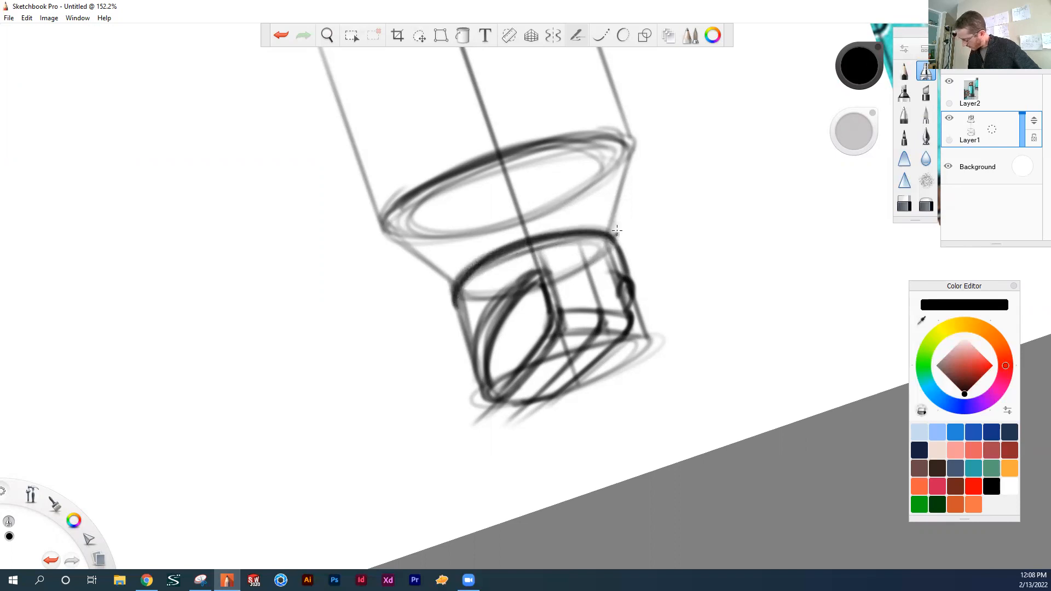
# Step: Trace heavier strokes along the front edge of the shoulder ellipse
pyautogui.press('space')
pyautogui.moveTo(710, 128); pyautogui.dragTo(727, 180)
pyautogui.moveTo(403, 287)
pyautogui.mouseDown()
pyautogui.moveTo(439, 232)
pyautogui.moveTo(486, 209)
pyautogui.mouseUp()
pyautogui.moveTo(486, 209)
pyautogui.mouseDown()
pyautogui.moveTo(413, 248)
pyautogui.moveTo(634, 187)
pyautogui.mouseUp()
pyautogui.moveTo(439, 234)
pyautogui.mouseDown()
pyautogui.moveTo(490, 208)
pyautogui.moveTo(624, 189)
pyautogui.mouseUp()
# Step: Return the canvas to upright and darken the bottle's shoulder corners and the upper part of its body side
pyautogui.press('space')
pyautogui.moveTo(745, 264); pyautogui.dragTo(721, 214)
pyautogui.moveTo(668, 181); pyautogui.dragTo(374, 275)
pyautogui.moveTo(647, 359); pyautogui.dragTo(696, 293)
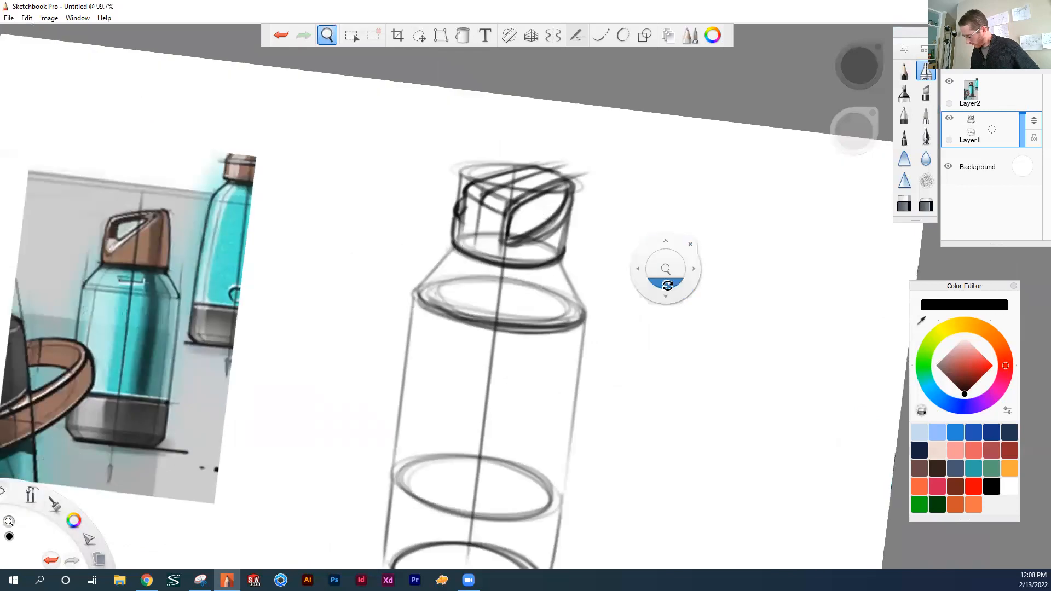
pyautogui.click(667, 285)
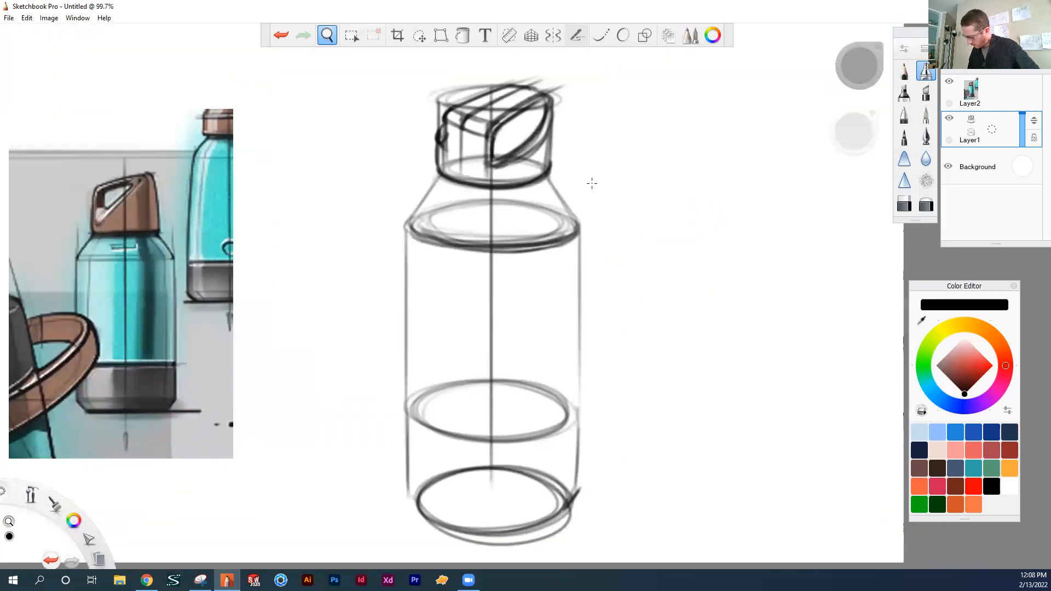
pyautogui.moveTo(405, 242)
pyautogui.mouseDown()
pyautogui.moveTo(408, 216)
pyautogui.moveTo(439, 178)
pyautogui.mouseUp()
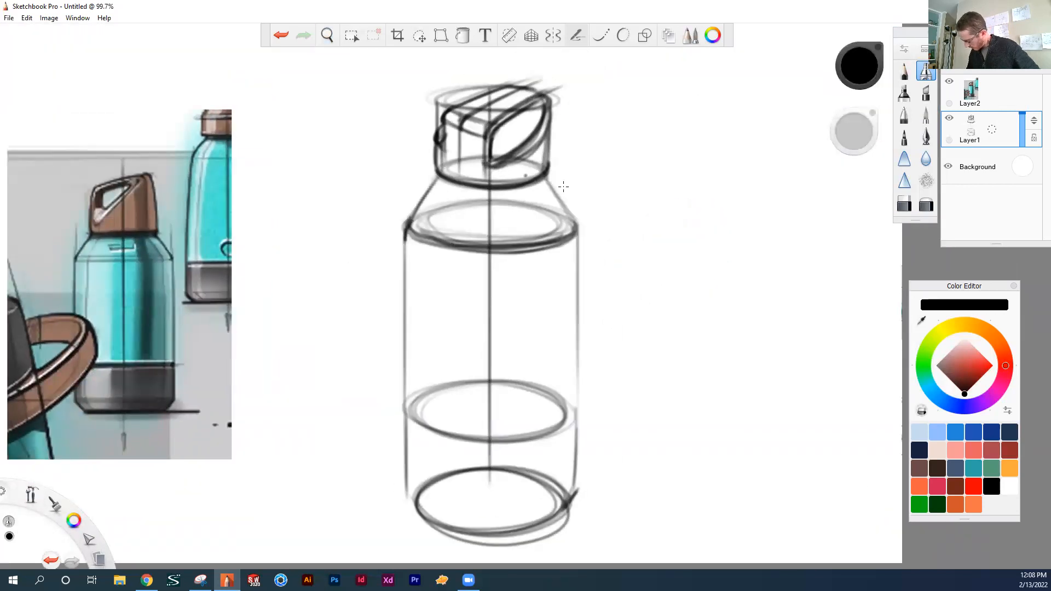
pyautogui.moveTo(567, 221); pyautogui.dragTo(578, 317)
# Step: Draw rounded lower corners joining the body sides to the bottom edge, and reinforce the bottom curve
pyautogui.press('space')
pyautogui.moveTo(650, 313)
pyautogui.mouseDown()
pyautogui.moveTo(700, 153)
pyautogui.moveTo(662, 310)
pyautogui.moveTo(632, 306)
pyautogui.moveTo(612, 281)
pyautogui.moveTo(675, 281)
pyautogui.mouseUp()
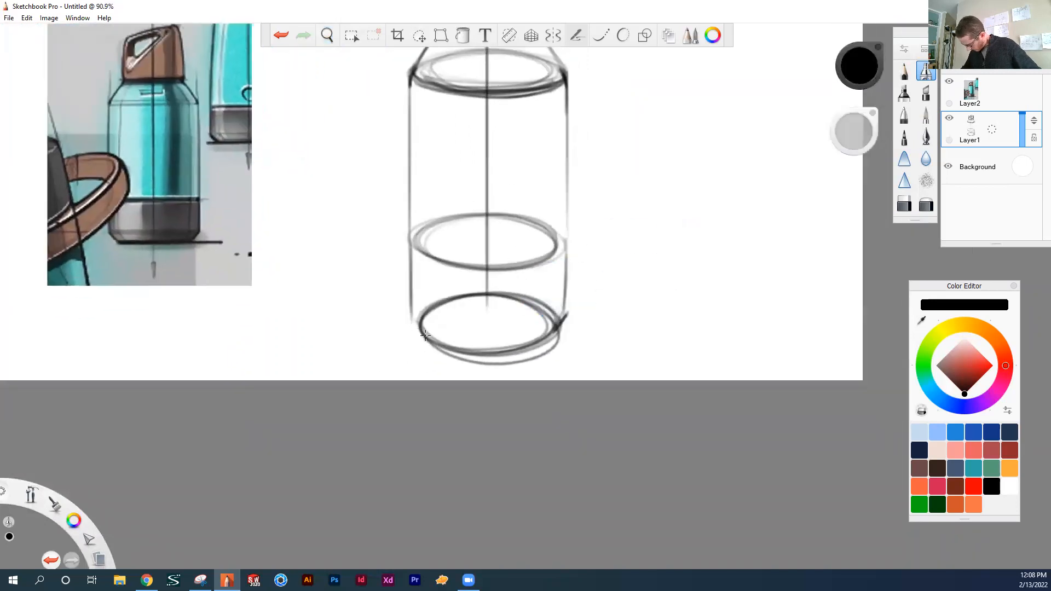
pyautogui.moveTo(563, 326); pyautogui.dragTo(552, 345)
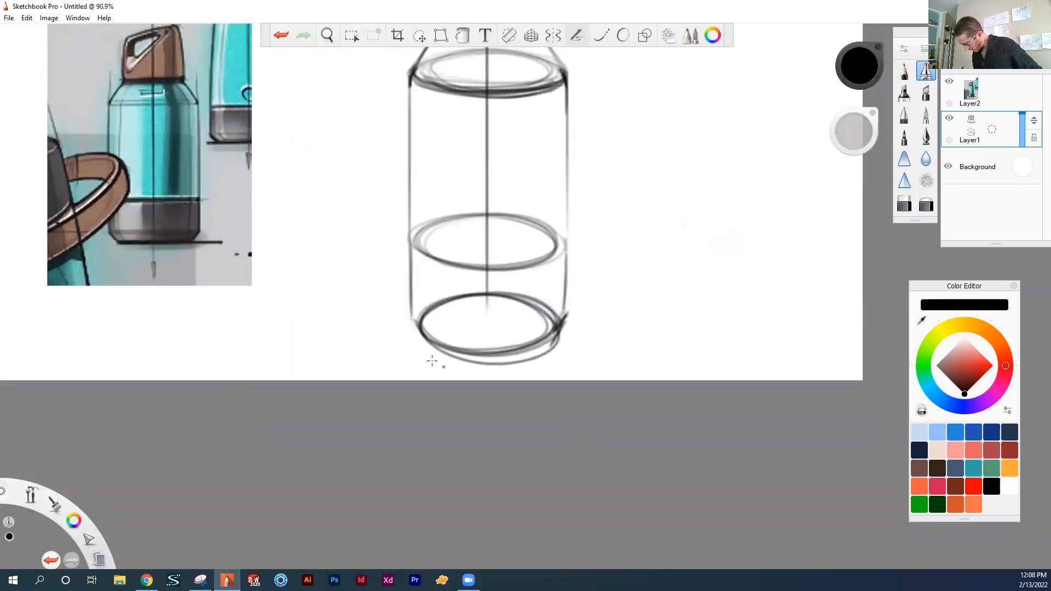
pyautogui.moveTo(433, 349)
pyautogui.mouseDown()
pyautogui.moveTo(469, 363)
pyautogui.moveTo(540, 359)
pyautogui.moveTo(450, 359)
pyautogui.mouseUp()
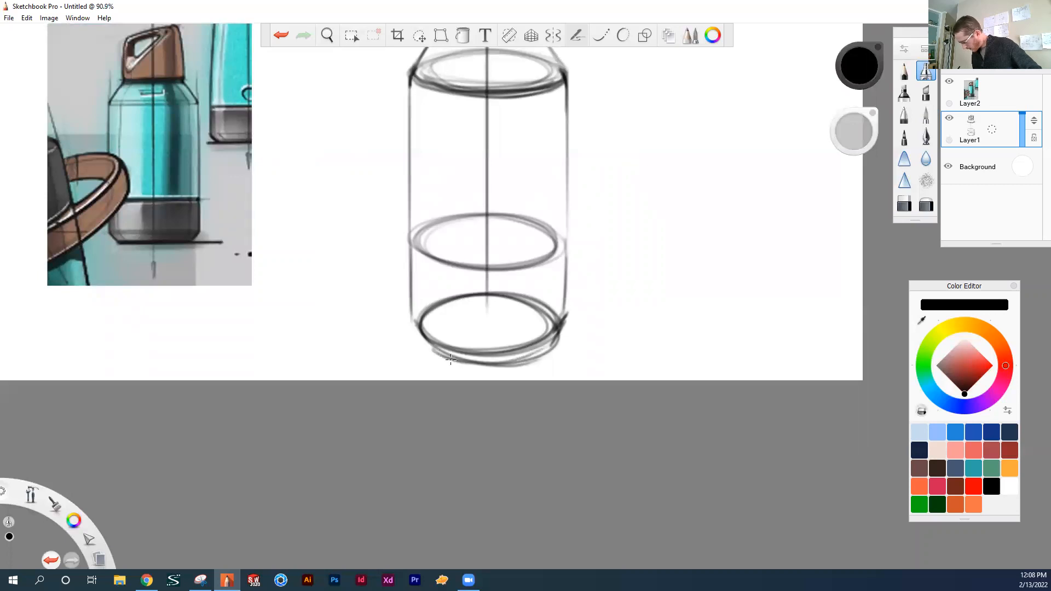
pyautogui.moveTo(413, 327); pyautogui.dragTo(430, 346)
# Step: Move the bottle sketch on its layer slightly closer to the reference image
pyautogui.press('space')
pyautogui.moveTo(628, 217)
pyautogui.mouseDown()
pyautogui.moveTo(622, 282)
pyautogui.moveTo(519, 293)
pyautogui.moveTo(610, 301)
pyautogui.moveTo(652, 253)
pyautogui.moveTo(666, 263)
pyautogui.mouseUp()
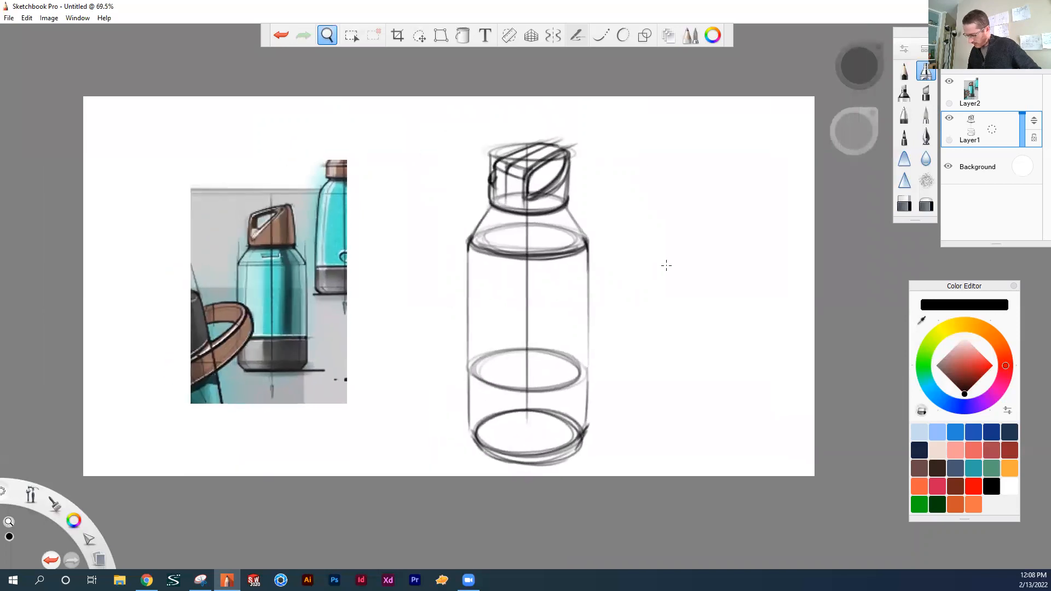
pyautogui.moveTo(673, 200); pyautogui.dragTo(650, 252)
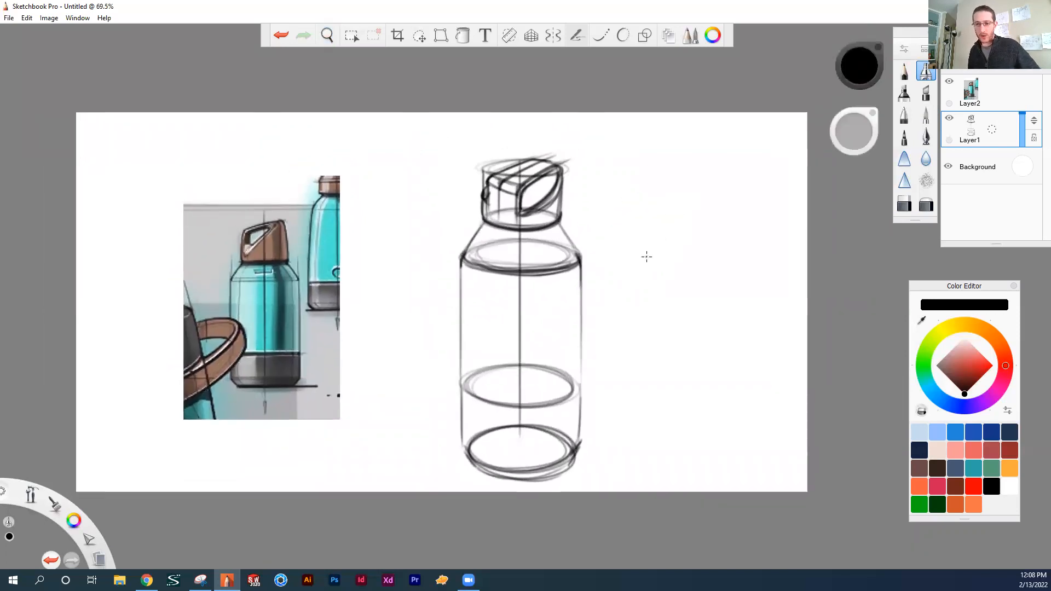
pyautogui.press('space')
pyautogui.moveTo(706, 314)
pyautogui.mouseDown()
pyautogui.moveTo(673, 293)
pyautogui.moveTo(656, 298)
pyautogui.mouseUp()
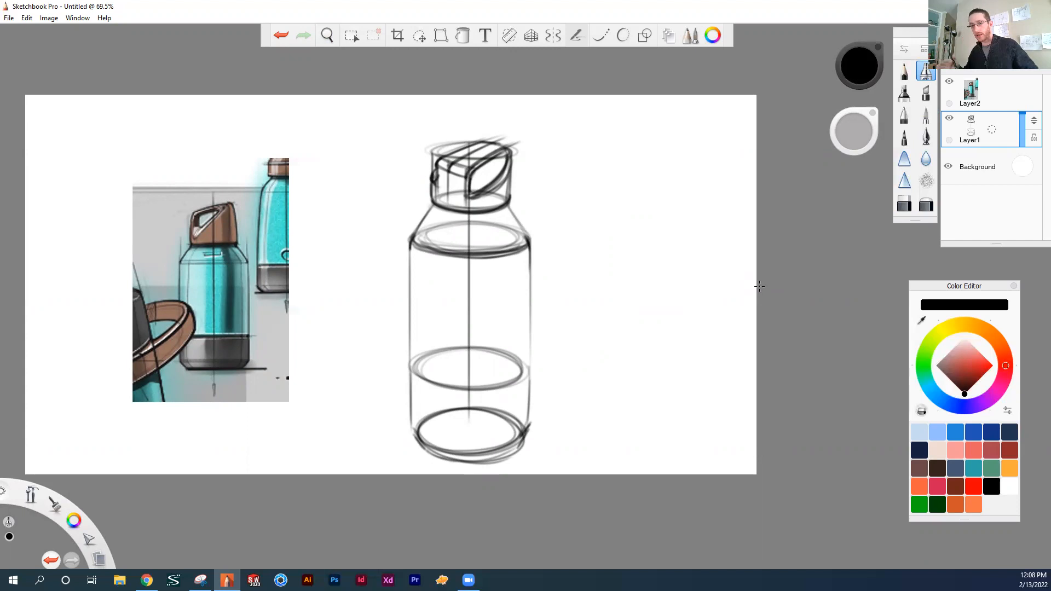
pyautogui.click(419, 35)
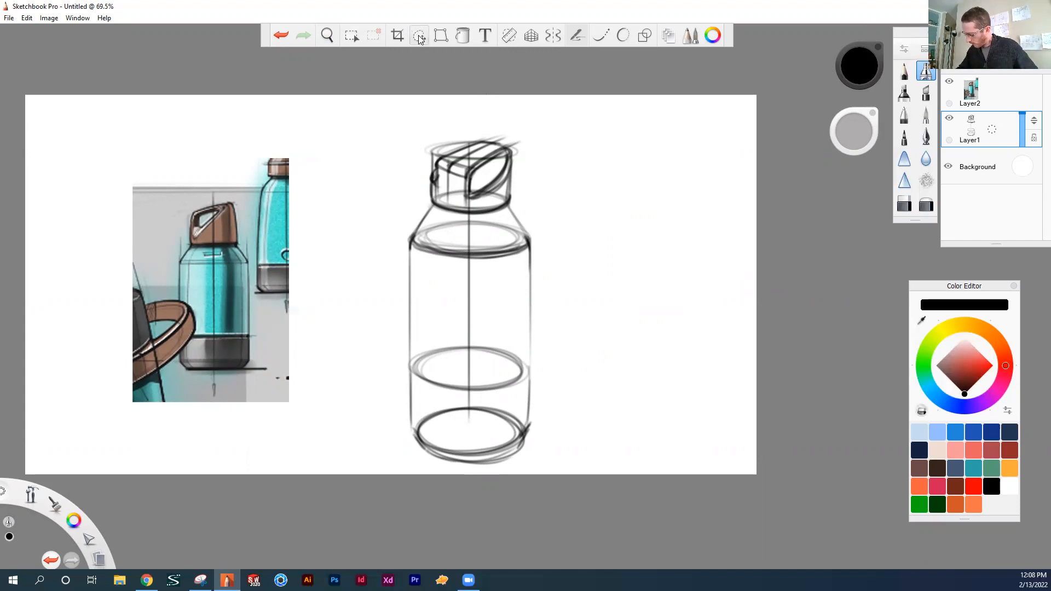
pyautogui.moveTo(646, 298); pyautogui.dragTo(629, 277)
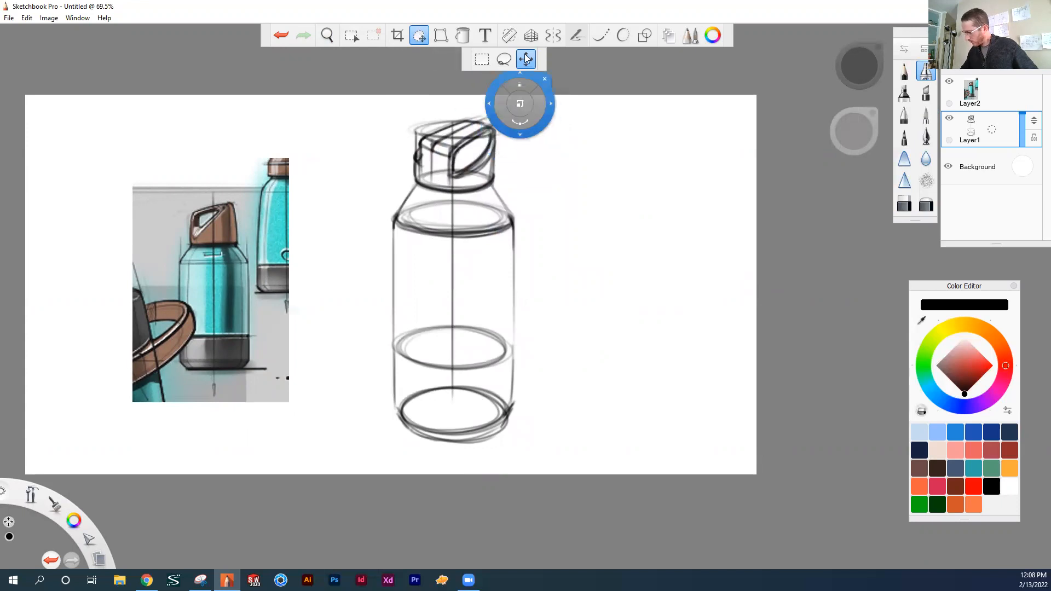
pyautogui.moveTo(585, 228); pyautogui.dragTo(565, 199)
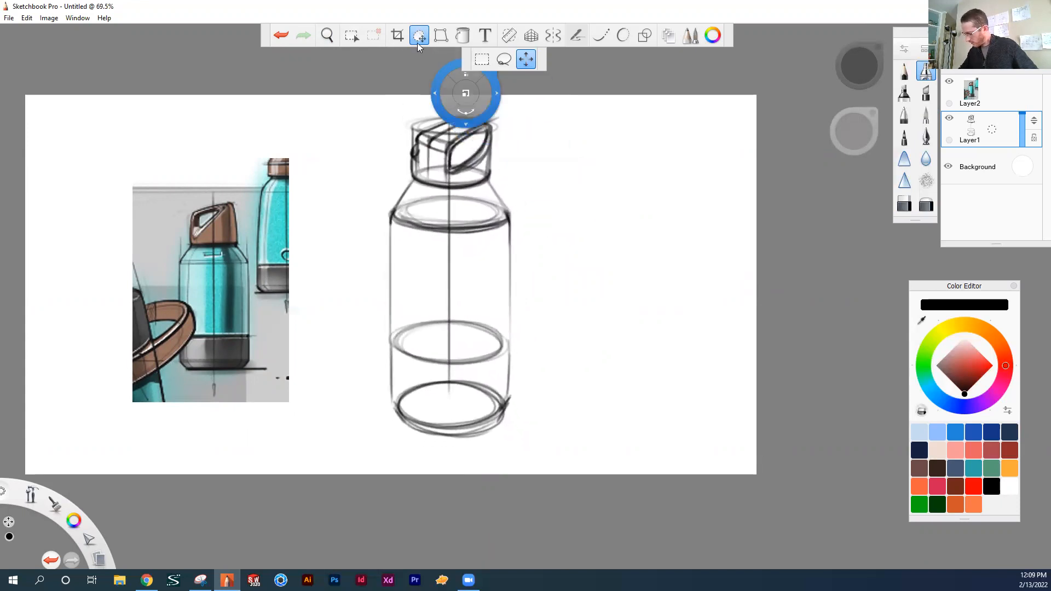
pyautogui.moveTo(601, 234); pyautogui.dragTo(592, 238)
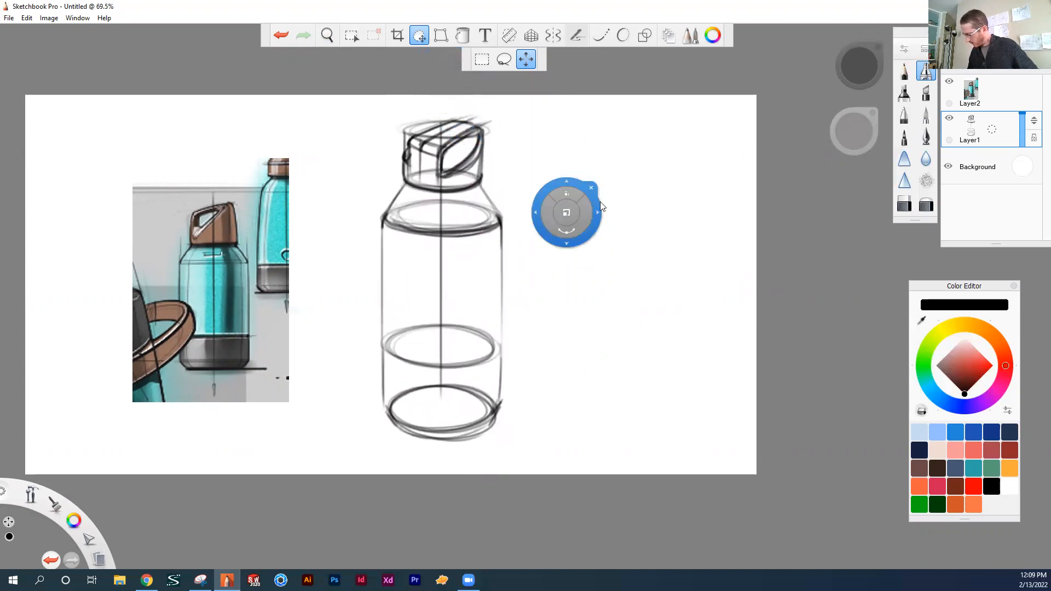
pyautogui.click(593, 190)
# Step: Try tilting the bottle sketch counter-clockwise with the transform tool, and undo the rotation
pyautogui.press('space')
pyautogui.moveTo(717, 206); pyautogui.dragTo(693, 212)
pyautogui.click(420, 36)
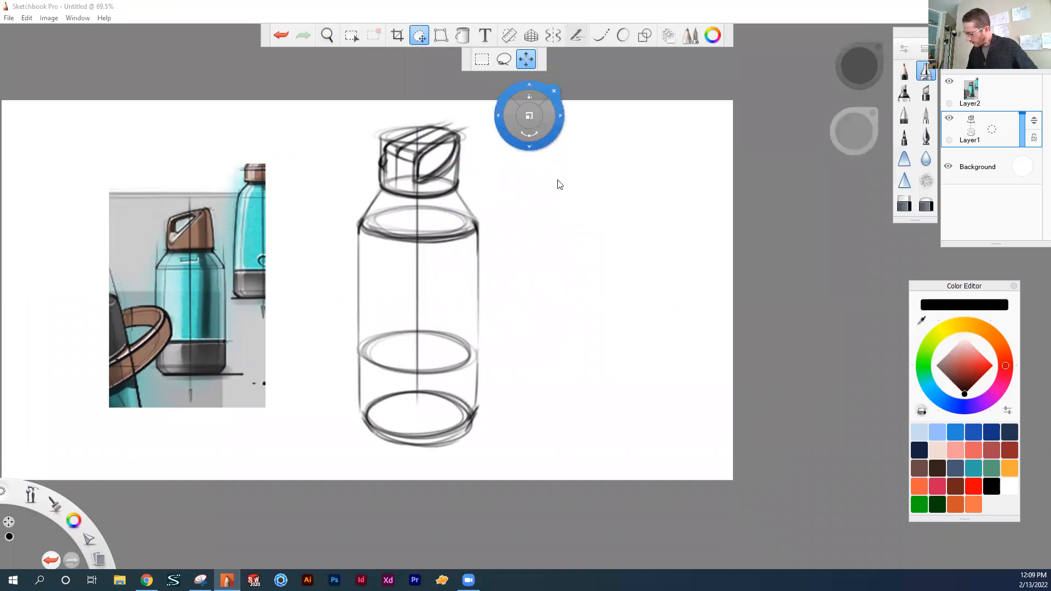
pyautogui.moveTo(573, 249); pyautogui.dragTo(572, 249)
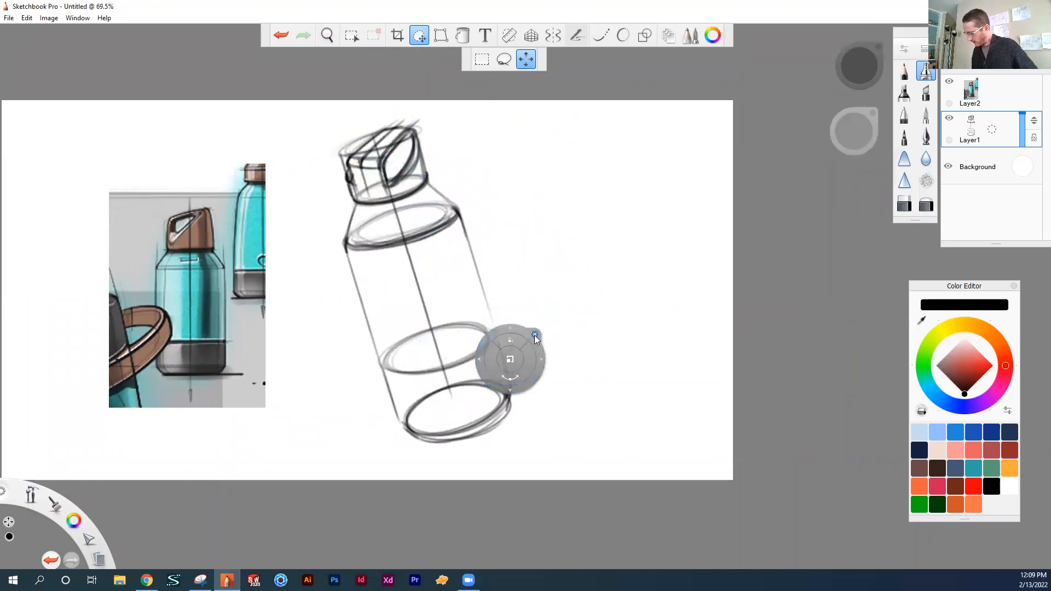
pyautogui.click(534, 335)
pyautogui.hotkey('ctrl', 'z')
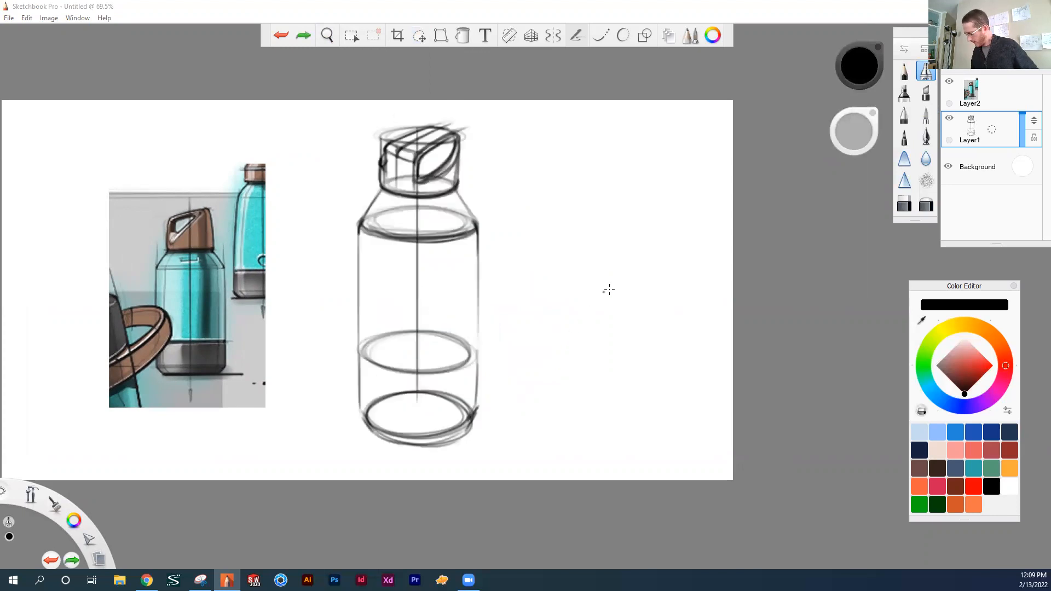
# Step: Lower the opacity of the bottle sketch's layer until its lines are a faint grey underlay
pyautogui.press('space')
pyautogui.moveTo(635, 299); pyautogui.dragTo(650, 279)
pyautogui.moveTo(583, 375); pyautogui.dragTo(555, 383)
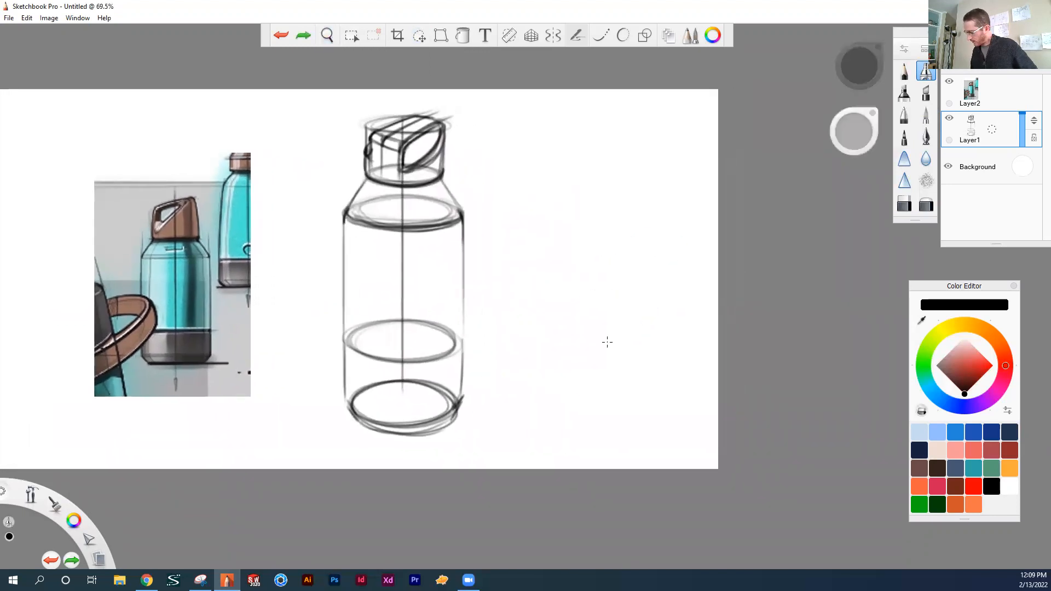
pyautogui.press('space')
pyautogui.moveTo(646, 281); pyautogui.dragTo(631, 287)
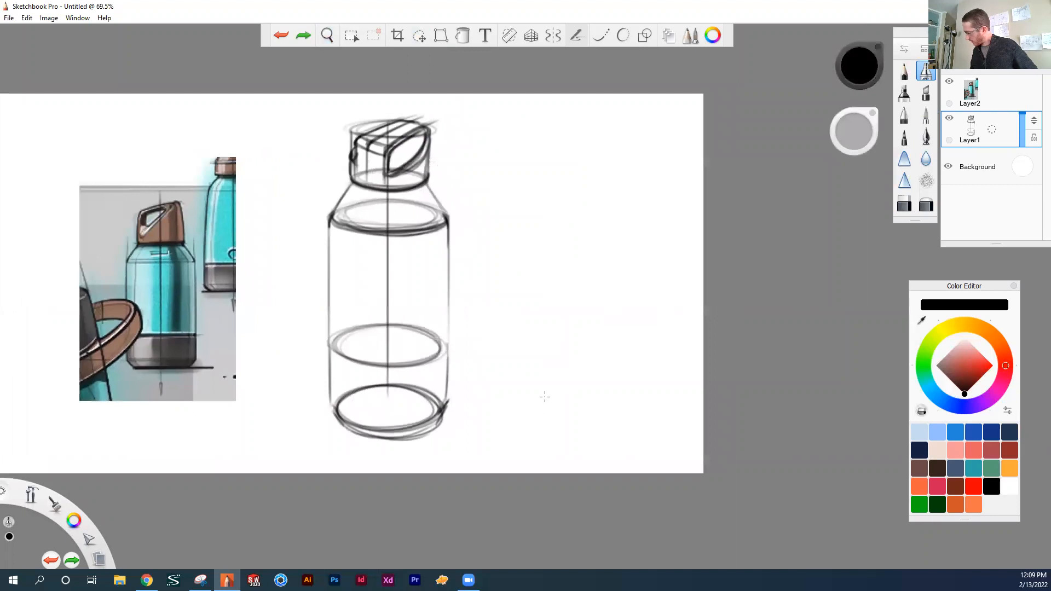
pyautogui.moveTo(1023, 117); pyautogui.dragTo(1019, 137)
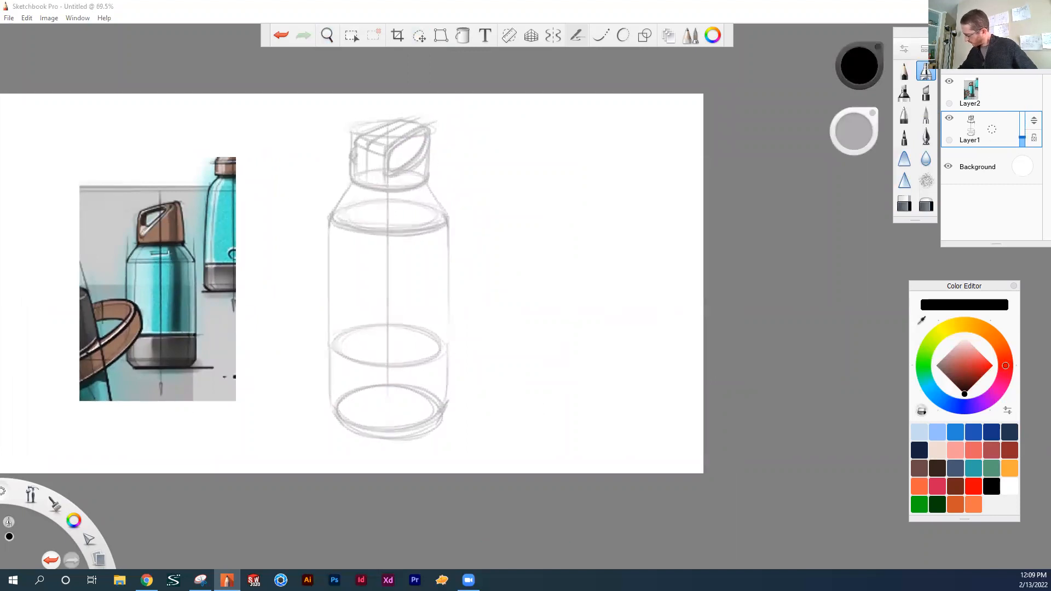
# Step: Add a new layer directly above the faded bottle sketch and switch to the Pencil brush
pyautogui.click(951, 62)
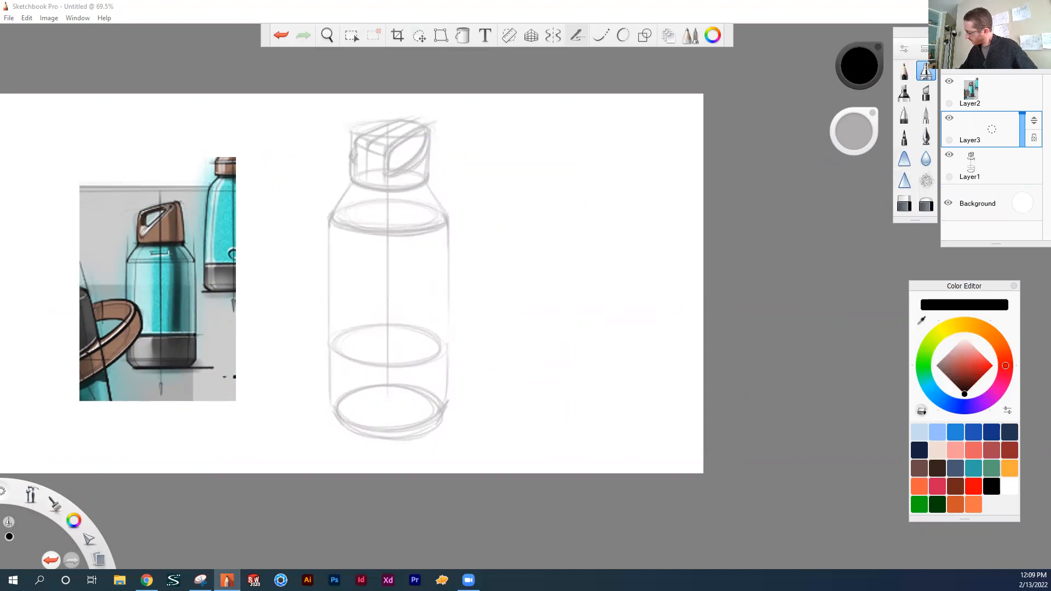
pyautogui.click(905, 71)
pyautogui.press('space')
pyautogui.moveTo(567, 202); pyautogui.dragTo(607, 190)
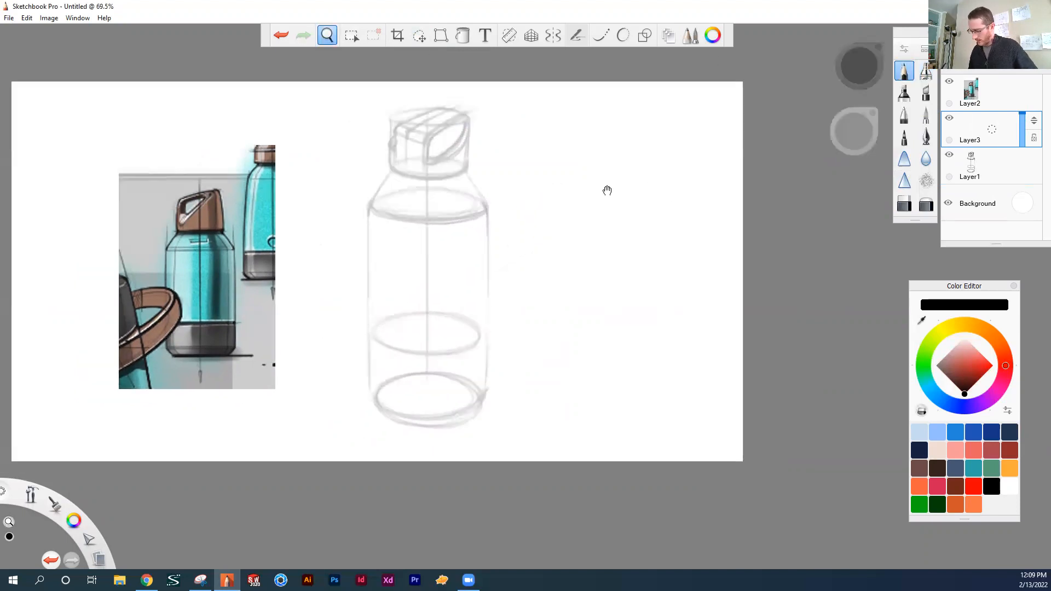
pyautogui.moveTo(554, 235); pyautogui.dragTo(583, 207)
pyautogui.moveTo(602, 178); pyautogui.dragTo(614, 181)
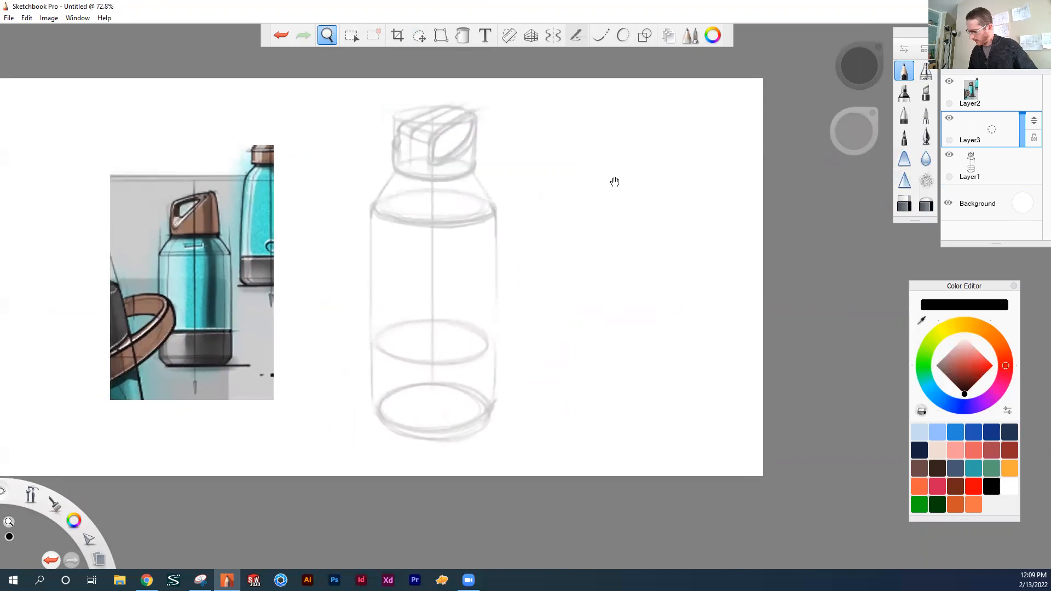
# Step: Try the Pencil brush at a larger size with diagonal strokes on the blank canvas beside the bottle, and undo them
pyautogui.click(904, 70)
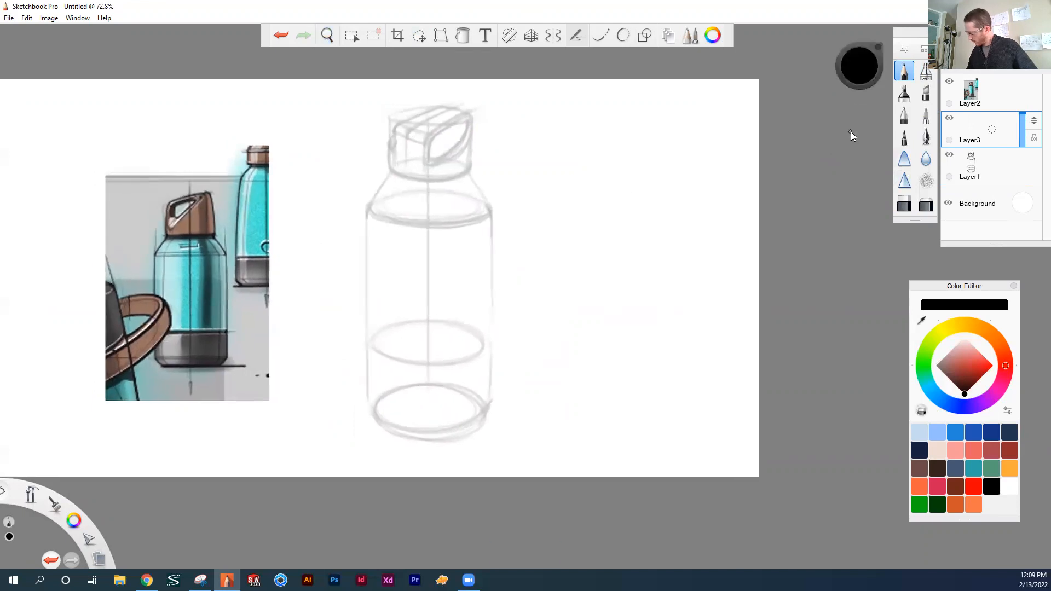
pyautogui.press(']')
pyautogui.moveTo(548, 291); pyautogui.dragTo(655, 214)
pyautogui.hotkey('ctrl', 'z')
pyautogui.hotkey('ctrl', 'z')
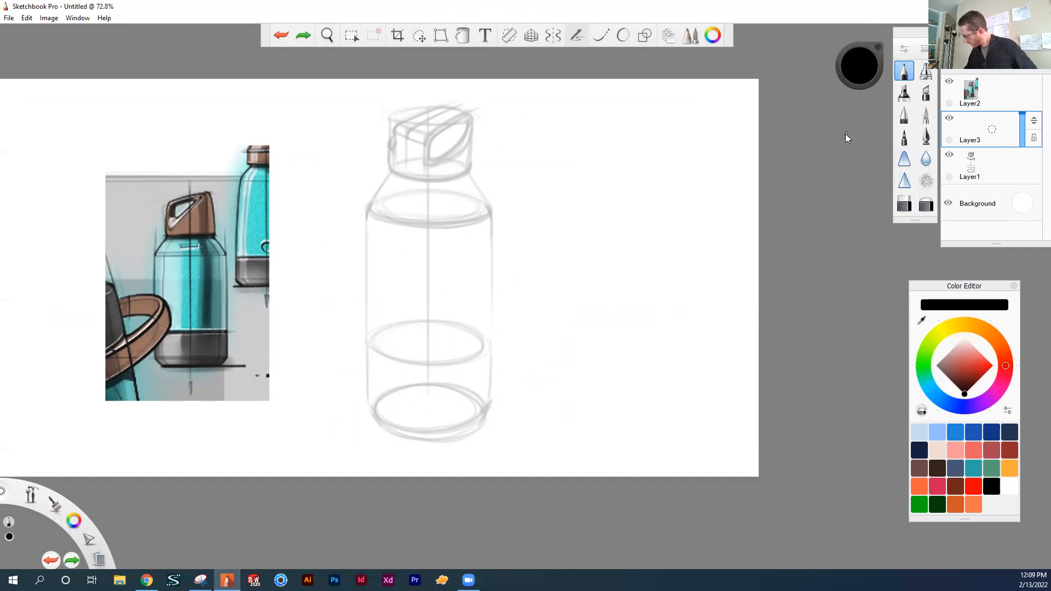
pyautogui.moveTo(562, 278); pyautogui.dragTo(660, 204)
pyautogui.moveTo(569, 277); pyautogui.dragTo(604, 251)
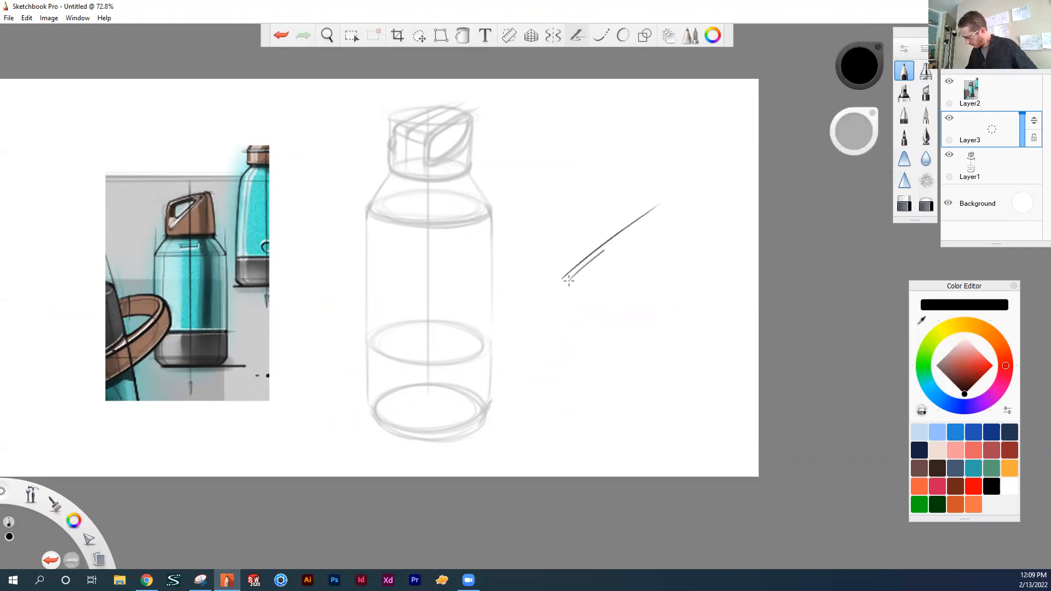
pyautogui.hotkey('ctrl', 'z')
pyautogui.hotkey('ctrl', 'z')
# Step: Turn on the ellipse guide and centre it on the bottle's shoulder ellipse
pyautogui.press('space')
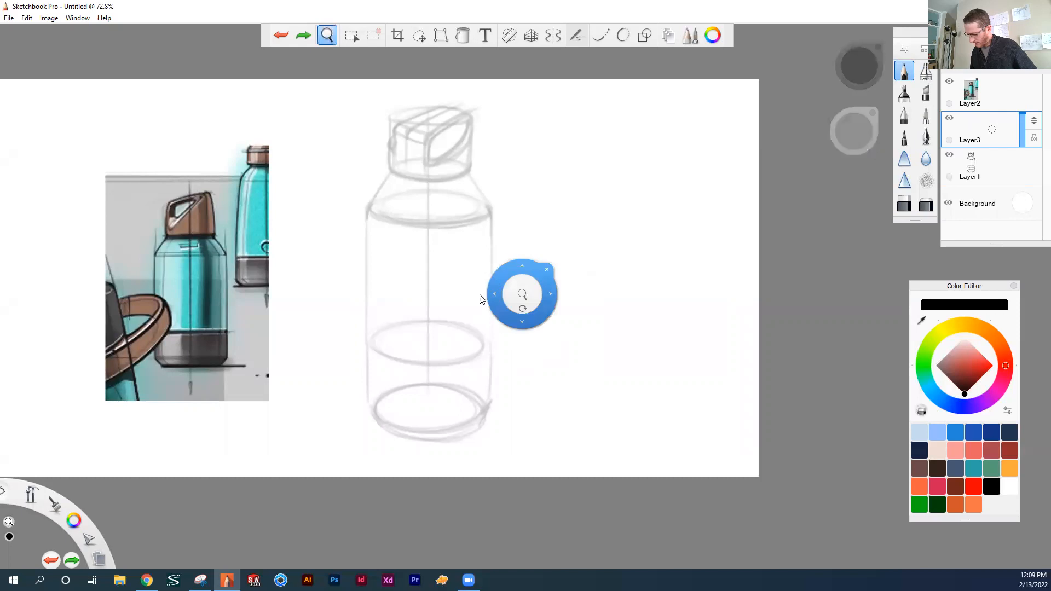
pyautogui.moveTo(514, 281)
pyautogui.mouseDown()
pyautogui.moveTo(593, 208)
pyautogui.moveTo(694, 239)
pyautogui.moveTo(680, 248)
pyautogui.mouseUp()
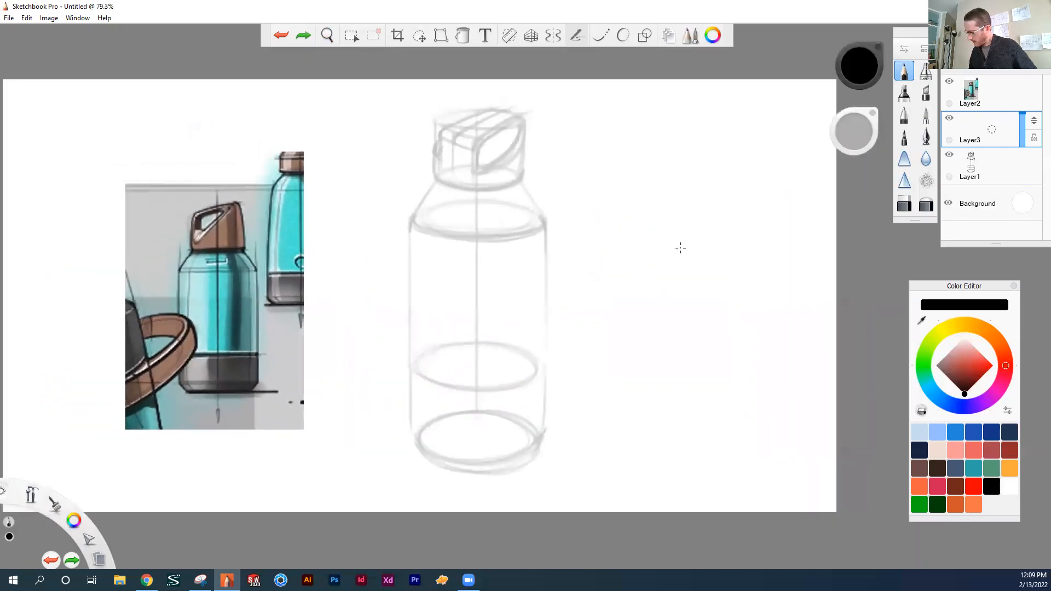
pyautogui.click(418, 35)
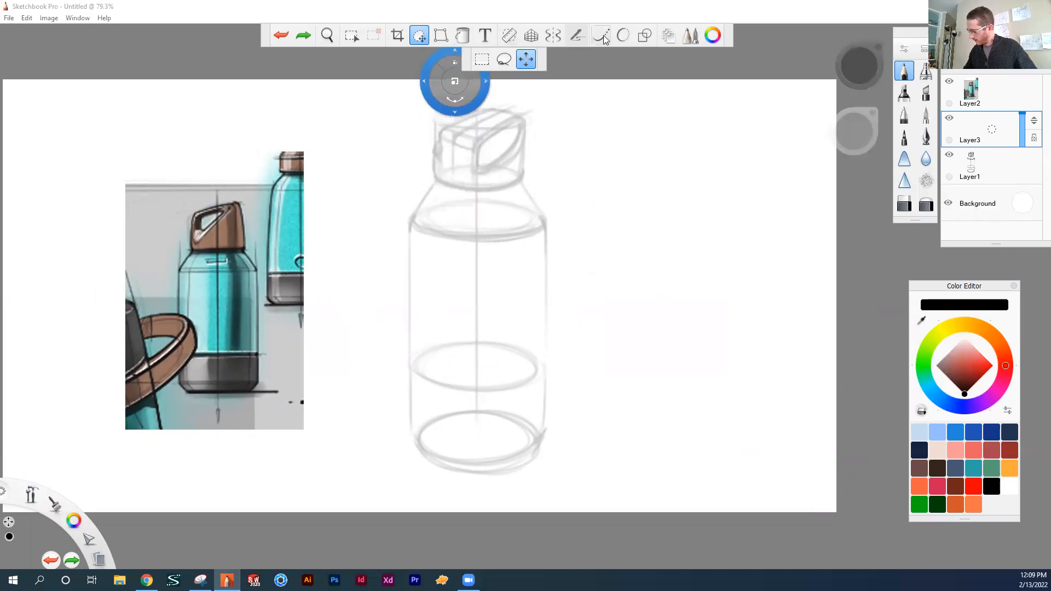
pyautogui.click(510, 36)
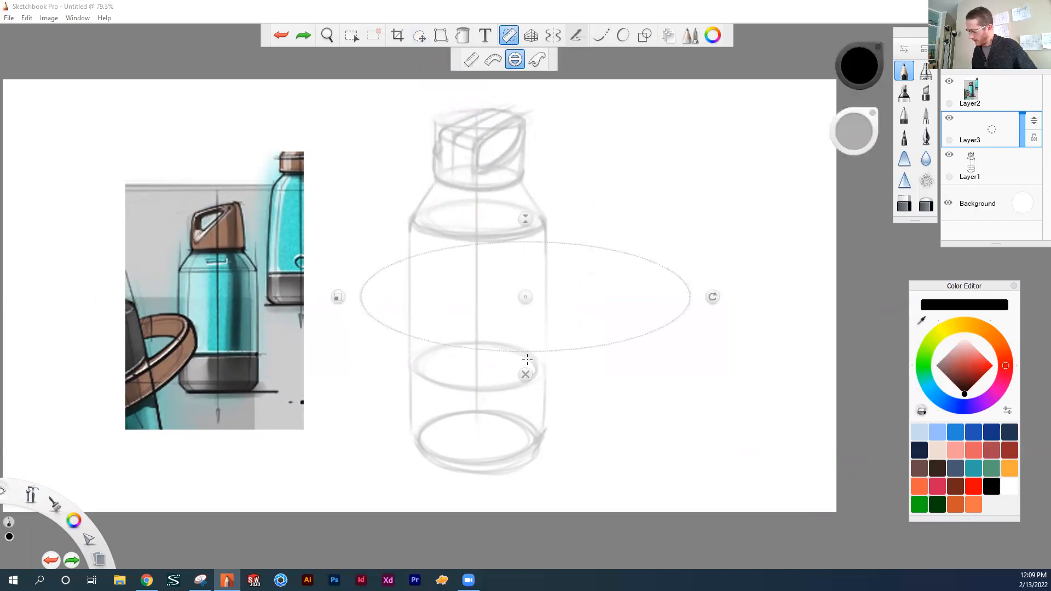
pyautogui.click(471, 60)
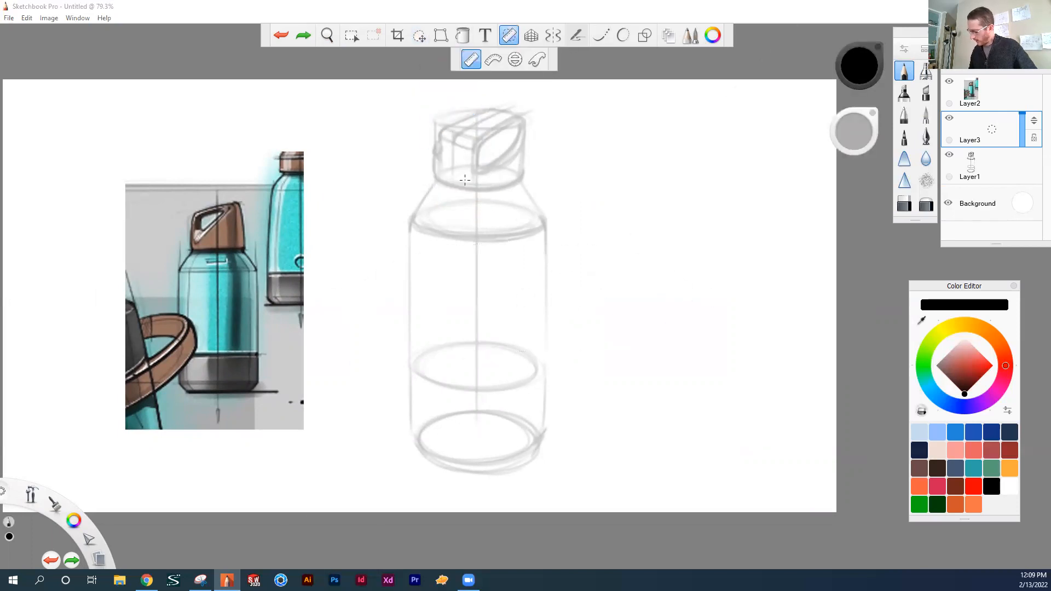
pyautogui.click(515, 59)
pyautogui.moveTo(525, 297); pyautogui.dragTo(474, 220)
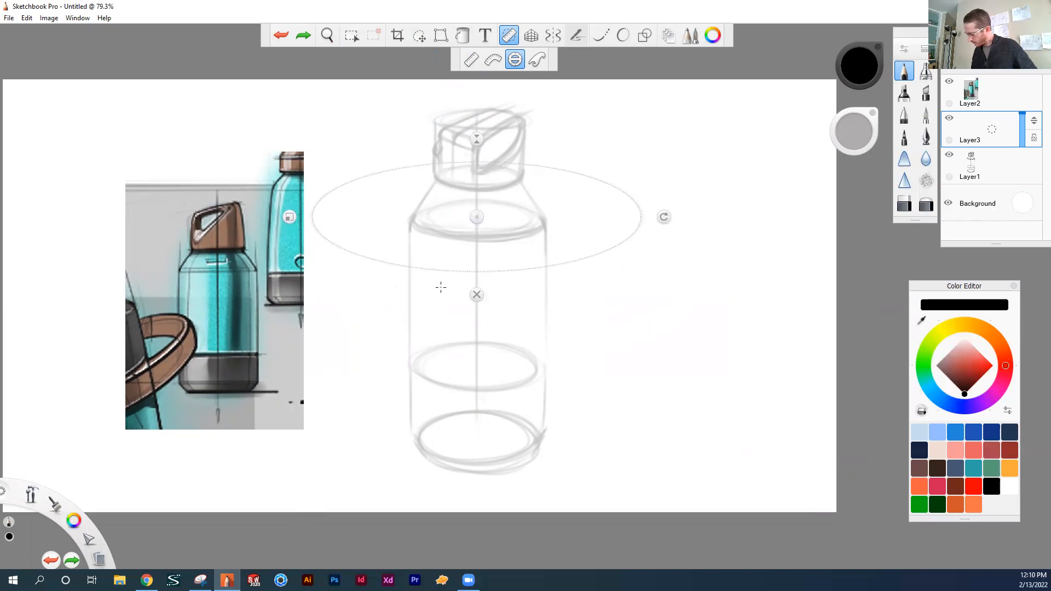
# Step: Fit the ellipse guide's width and roundness to the sketched shoulder ellipse and trace its front curve with the pencil
pyautogui.moveTo(289, 217); pyautogui.dragTo(386, 217)
pyautogui.moveTo(479, 173); pyautogui.dragTo(477, 171)
pyautogui.moveTo(477, 218); pyautogui.dragTo(478, 221)
pyautogui.moveTo(391, 221); pyautogui.dragTo(389, 220)
pyautogui.moveTo(480, 225); pyautogui.dragTo(479, 220)
pyautogui.moveTo(479, 170); pyautogui.dragTo(478, 171)
pyautogui.moveTo(479, 219); pyautogui.dragTo(479, 220)
pyautogui.moveTo(414, 219); pyautogui.dragTo(520, 238)
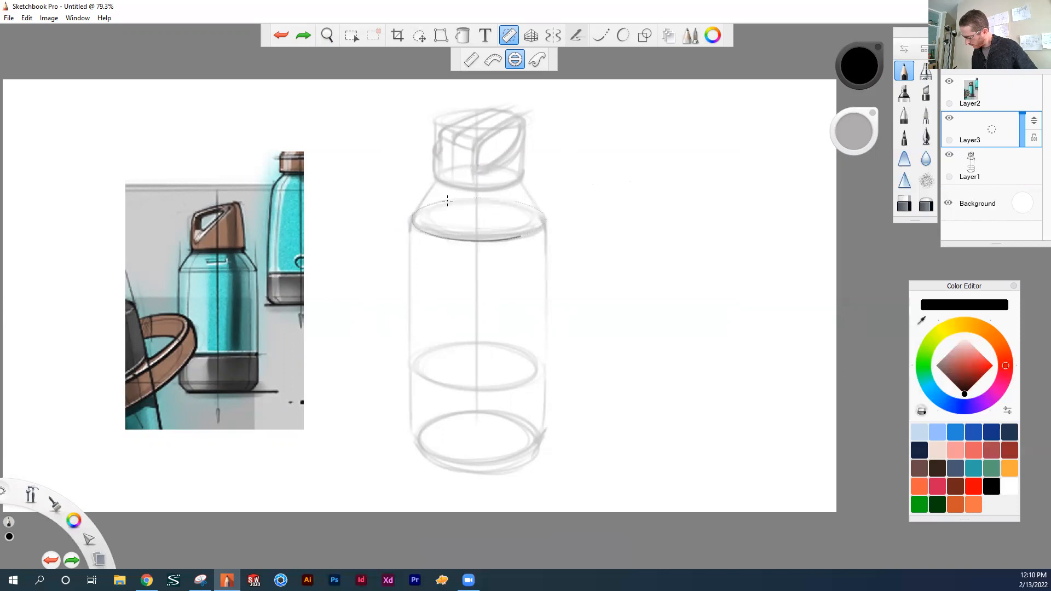
# Step: Move the ellipse guide down to the lower band line, open it to about 23° and trace that ellipse
pyautogui.moveTo(416, 236)
pyautogui.mouseDown()
pyautogui.moveTo(425, 206)
pyautogui.moveTo(481, 245)
pyautogui.moveTo(481, 370)
pyautogui.moveTo(473, 365)
pyautogui.mouseUp()
pyautogui.moveTo(473, 321); pyautogui.dragTo(473, 317)
pyautogui.moveTo(472, 366)
pyautogui.mouseDown()
pyautogui.moveTo(452, 344)
pyautogui.moveTo(466, 335)
pyautogui.moveTo(410, 386)
pyautogui.moveTo(389, 368)
pyautogui.mouseUp()
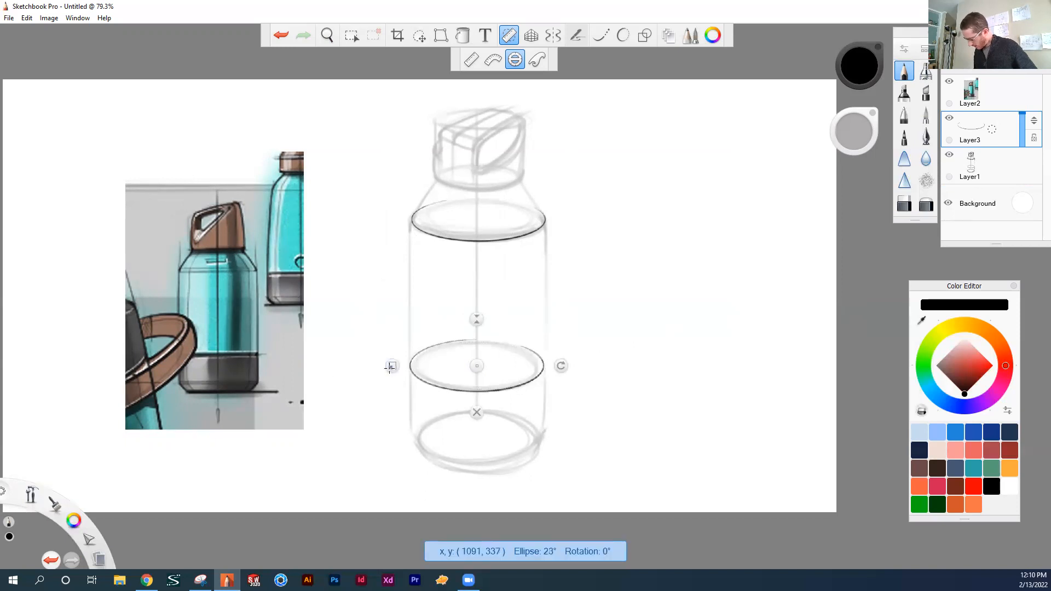
# Step: Trace a second, slightly offset ellipse line at the lower band to form a thin double edge, redoing the stroke
pyautogui.moveTo(468, 341)
pyautogui.mouseDown()
pyautogui.moveTo(549, 348)
pyautogui.moveTo(569, 339)
pyautogui.mouseUp()
pyautogui.hotkey('ctrl', 'z')
pyautogui.hotkey('ctrl', 'z')
pyautogui.press('space')
pyautogui.moveTo(711, 336); pyautogui.dragTo(711, 340)
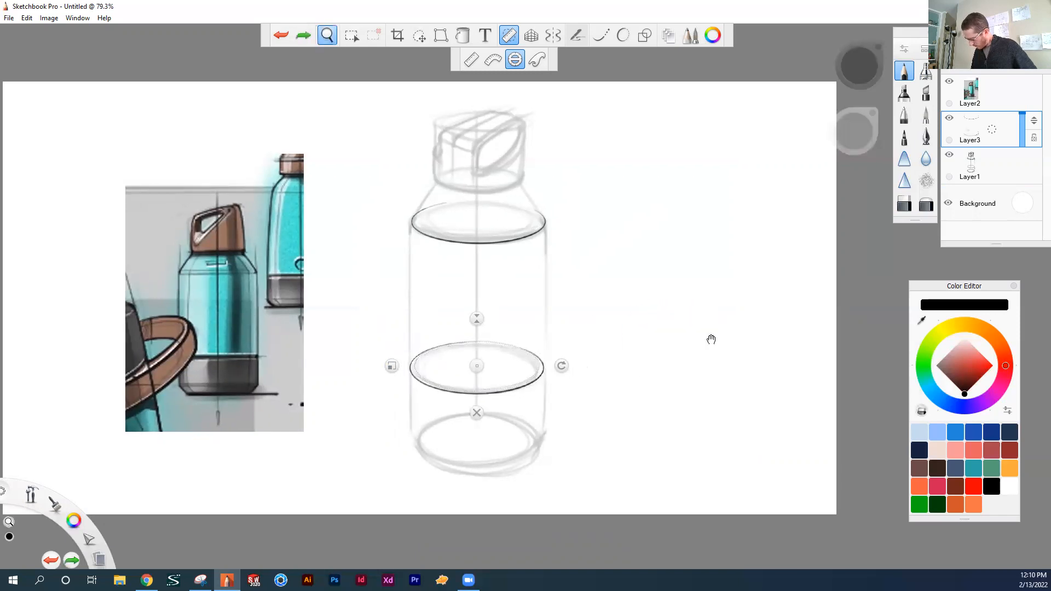
pyautogui.moveTo(442, 343)
pyautogui.mouseDown()
pyautogui.moveTo(542, 339)
pyautogui.moveTo(421, 351)
pyautogui.moveTo(532, 350)
pyautogui.mouseUp()
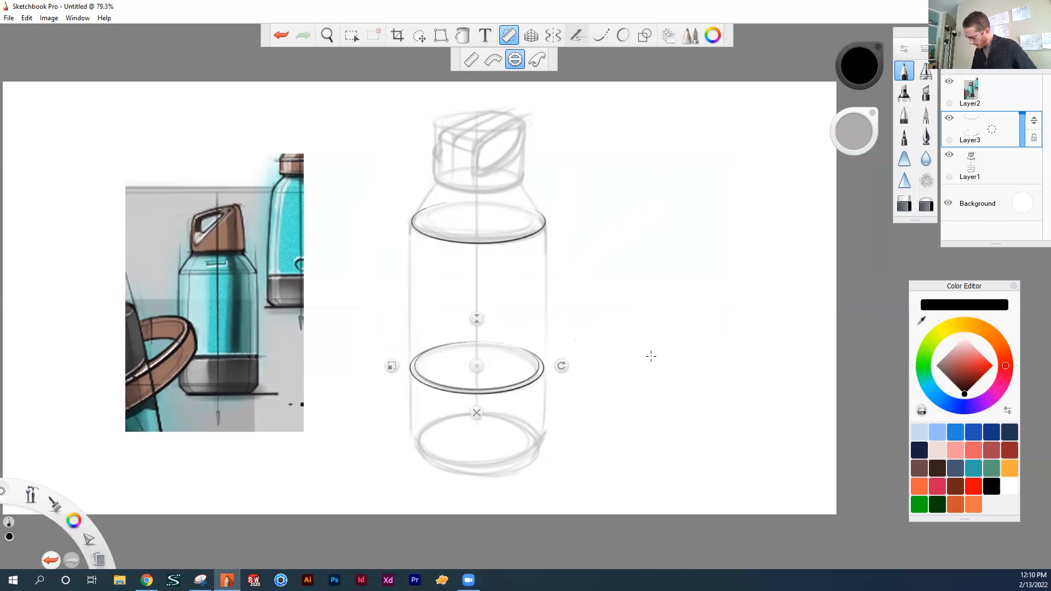
# Step: Move the ellipse guide to the bottle's base, fit it to the body width and trace the upper base curve
pyautogui.moveTo(470, 382); pyautogui.dragTo(465, 450)
pyautogui.moveTo(475, 387); pyautogui.dragTo(474, 384)
pyautogui.press('space')
pyautogui.moveTo(709, 400); pyautogui.dragTo(707, 399)
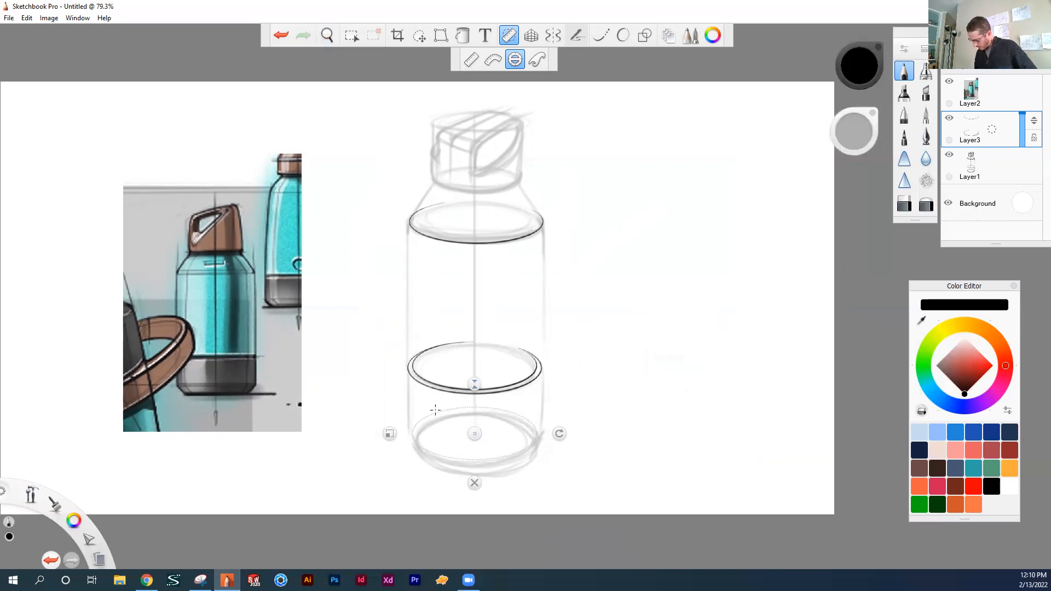
pyautogui.press('space')
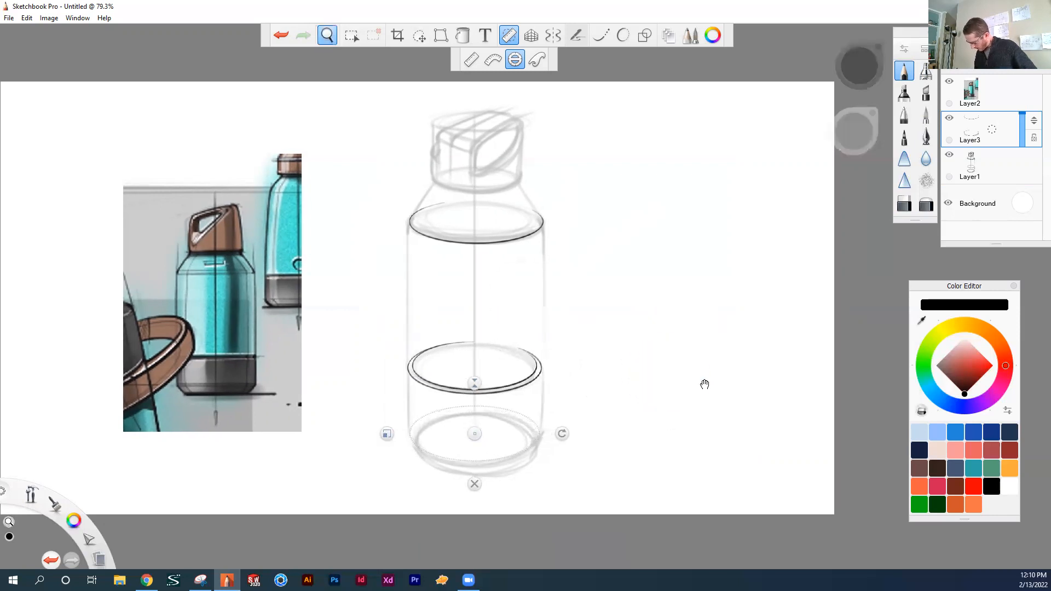
pyautogui.moveTo(704, 385); pyautogui.dragTo(703, 384)
pyautogui.moveTo(384, 436); pyautogui.dragTo(542, 433)
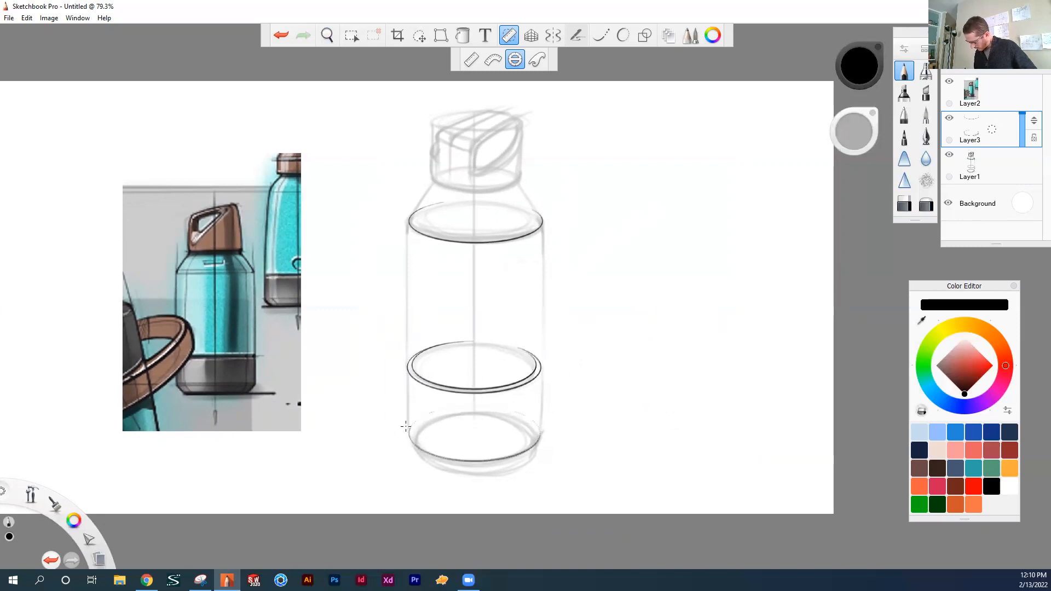
pyautogui.moveTo(412, 429); pyautogui.dragTo(514, 440)
# Step: Shrink the ellipse guide slightly and trace the bottom edge of the bottle's rounded base
pyautogui.press('space')
pyautogui.moveTo(721, 390); pyautogui.dragTo(725, 382)
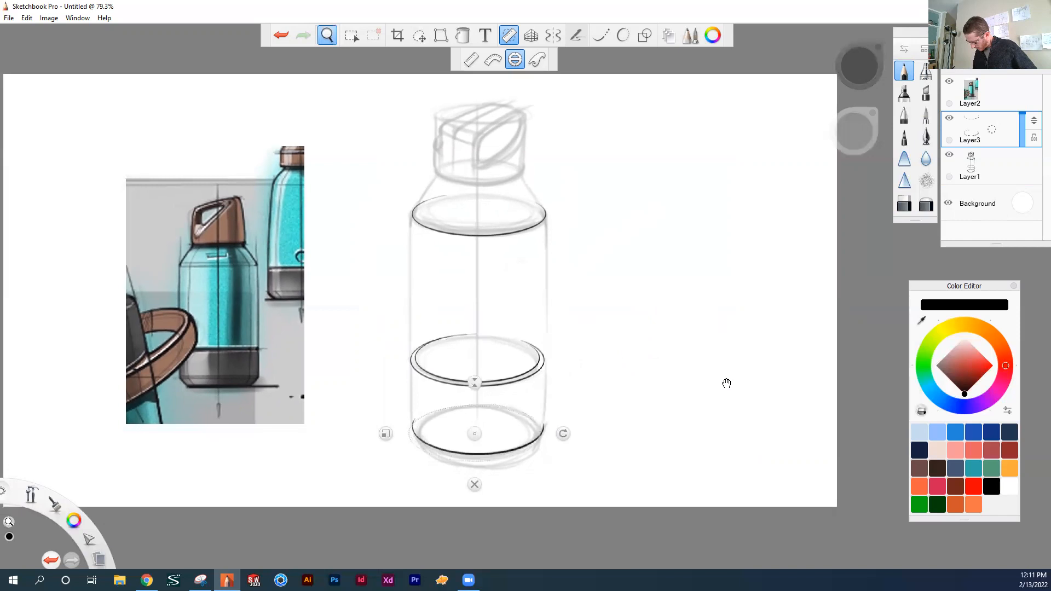
pyautogui.moveTo(386, 434); pyautogui.dragTo(394, 434)
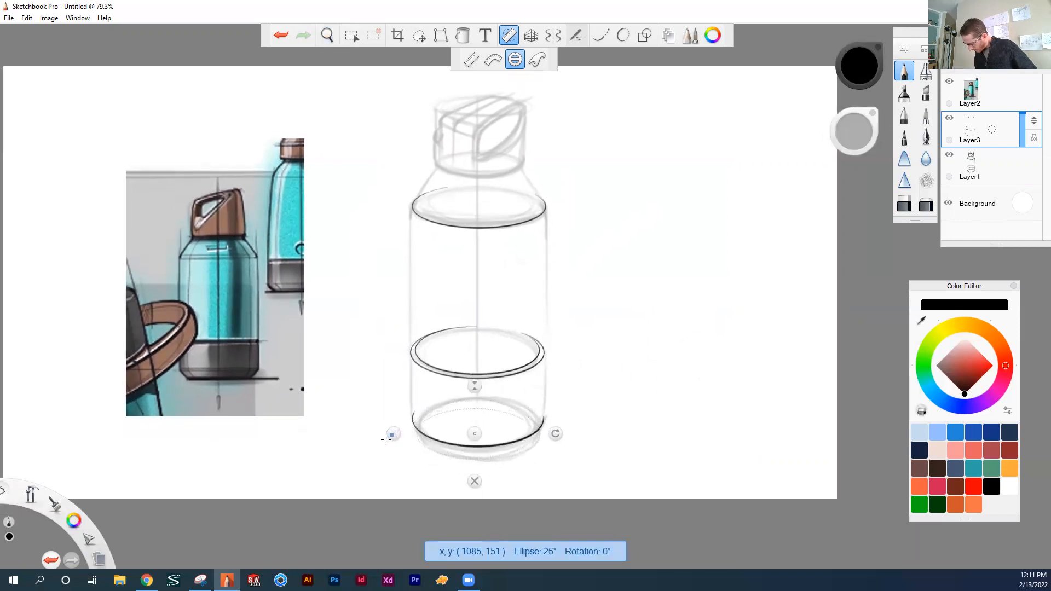
pyautogui.press('space')
pyautogui.moveTo(760, 369); pyautogui.dragTo(757, 369)
pyautogui.moveTo(474, 386); pyautogui.dragTo(475, 384)
pyautogui.press('space')
pyautogui.moveTo(696, 391); pyautogui.dragTo(695, 392)
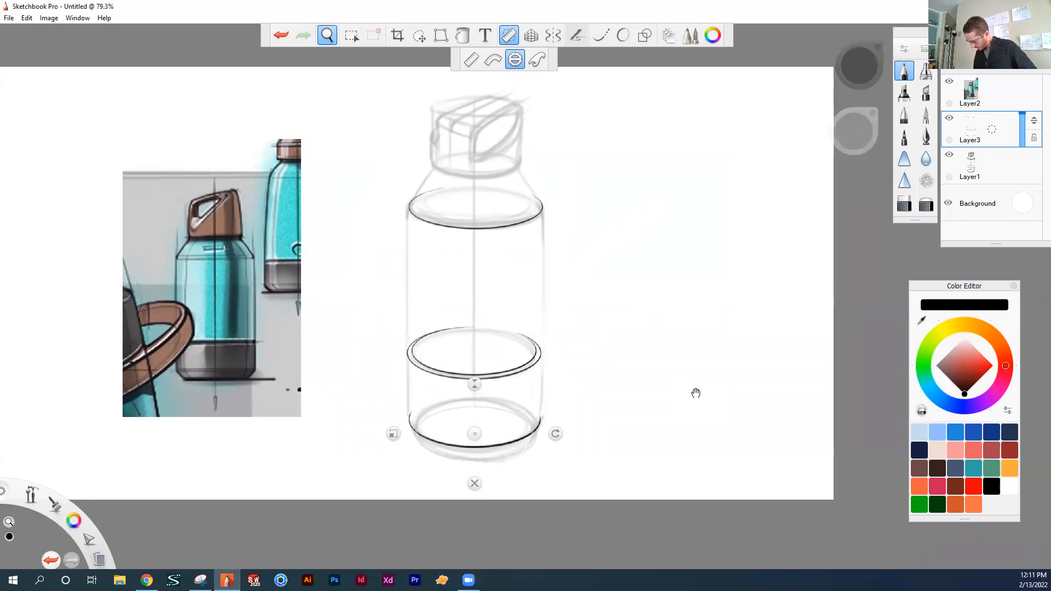
pyautogui.moveTo(420, 441)
pyautogui.mouseDown()
pyautogui.moveTo(482, 449)
pyautogui.moveTo(421, 442)
pyautogui.mouseUp()
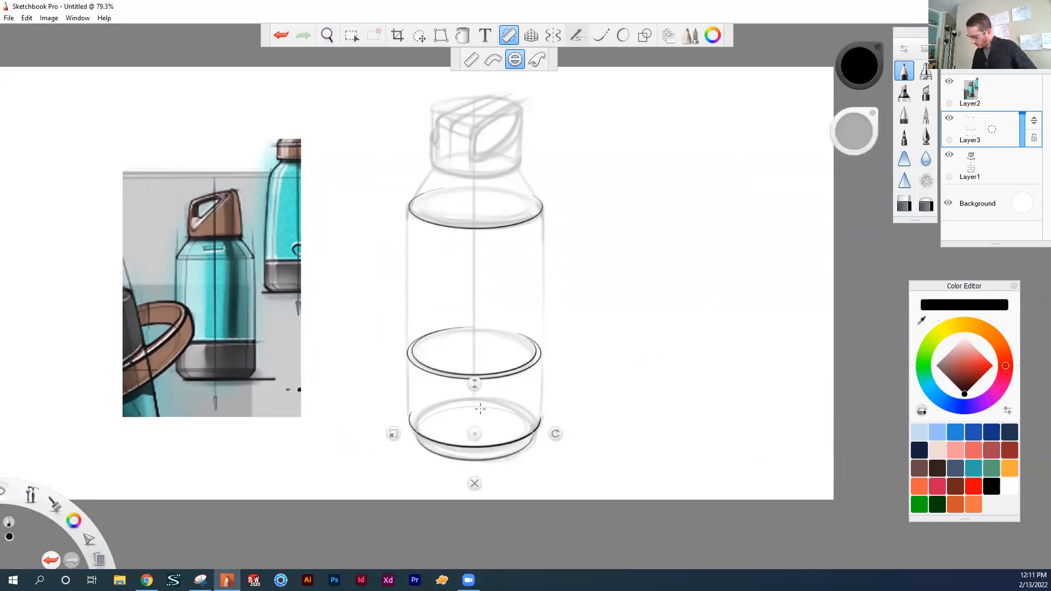
# Step: Move the ellipse guide back up to the shoulder ellipse and adjust its width and roundness to match
pyautogui.press('space')
pyautogui.moveTo(719, 192); pyautogui.dragTo(728, 370)
pyautogui.moveTo(510, 425); pyautogui.dragTo(513, 366)
pyautogui.moveTo(390, 375); pyautogui.dragTo(394, 378)
pyautogui.moveTo(477, 323); pyautogui.dragTo(479, 319)
pyautogui.moveTo(393, 378); pyautogui.dragTo(388, 378)
pyautogui.press('space')
pyautogui.moveTo(747, 364); pyautogui.dragTo(745, 361)
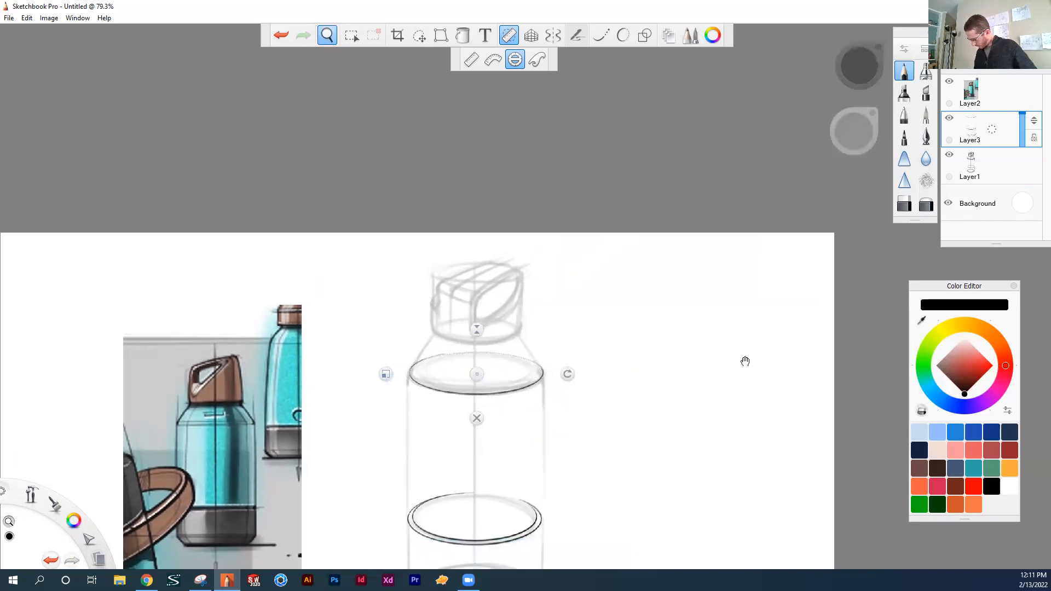
# Step: Align the ellipse guide with the cap's base ellipse and shrink it to the cap's width
pyautogui.press('space')
pyautogui.moveTo(699, 321); pyautogui.dragTo(700, 354)
pyautogui.moveTo(478, 374); pyautogui.dragTo(477, 372)
pyautogui.moveTo(385, 373); pyautogui.dragTo(407, 373)
pyautogui.moveTo(475, 337); pyautogui.dragTo(475, 338)
pyautogui.press('space')
pyautogui.moveTo(668, 353); pyautogui.dragTo(669, 355)
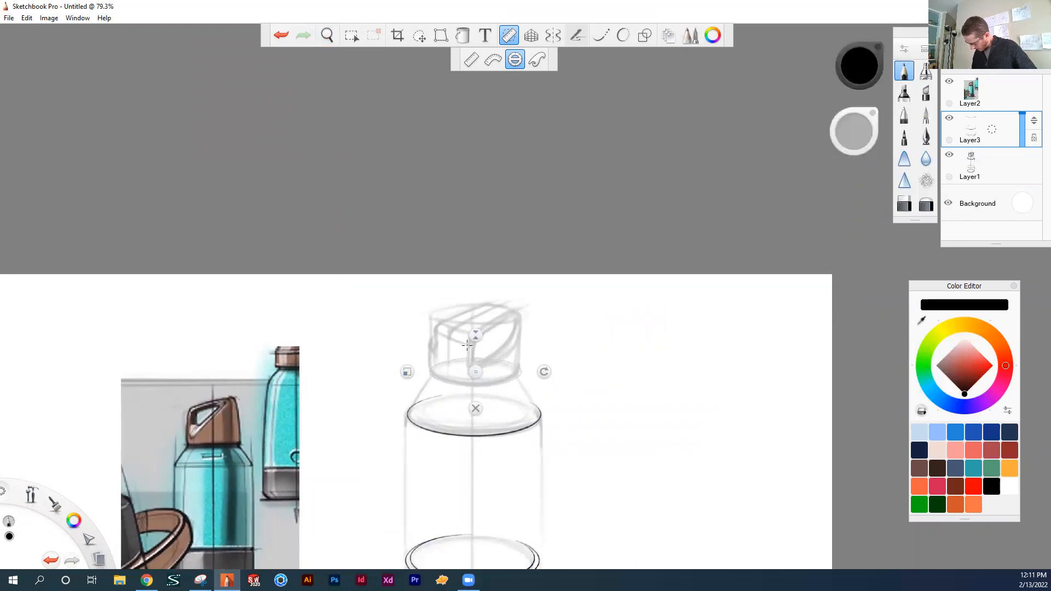
# Step: Trace the cap's base ellipse along the guide and turn off the ellipse guide
pyautogui.moveTo(430, 373)
pyautogui.mouseDown()
pyautogui.moveTo(478, 386)
pyautogui.moveTo(509, 377)
pyautogui.mouseUp()
pyautogui.moveTo(430, 370); pyautogui.dragTo(522, 369)
pyautogui.press('e')
pyautogui.press('e')
pyautogui.press('e')
pyautogui.press('e')
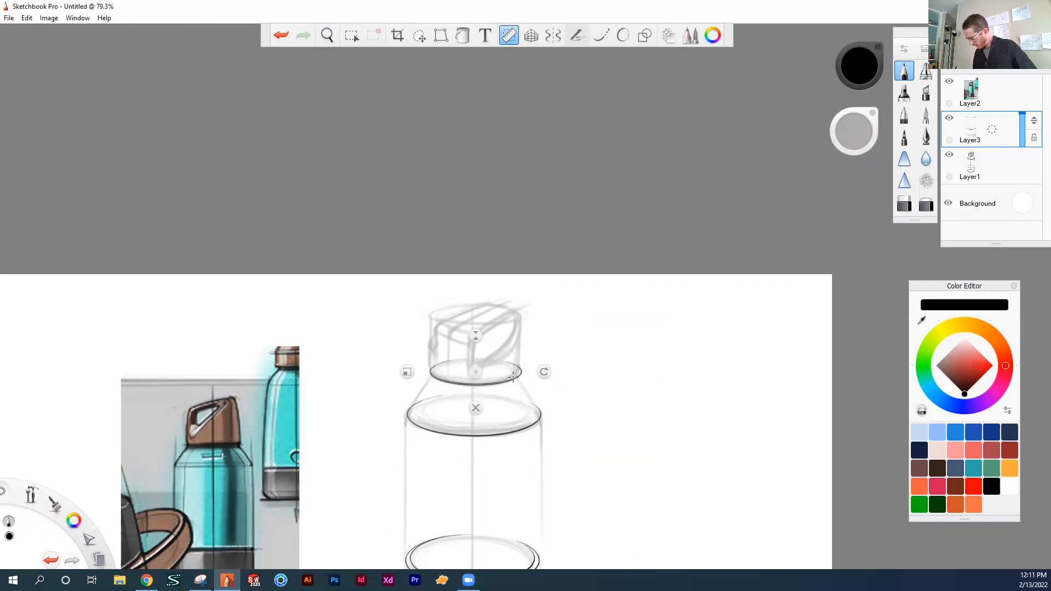
pyautogui.press('e')
pyautogui.press('e')
pyautogui.press('e')
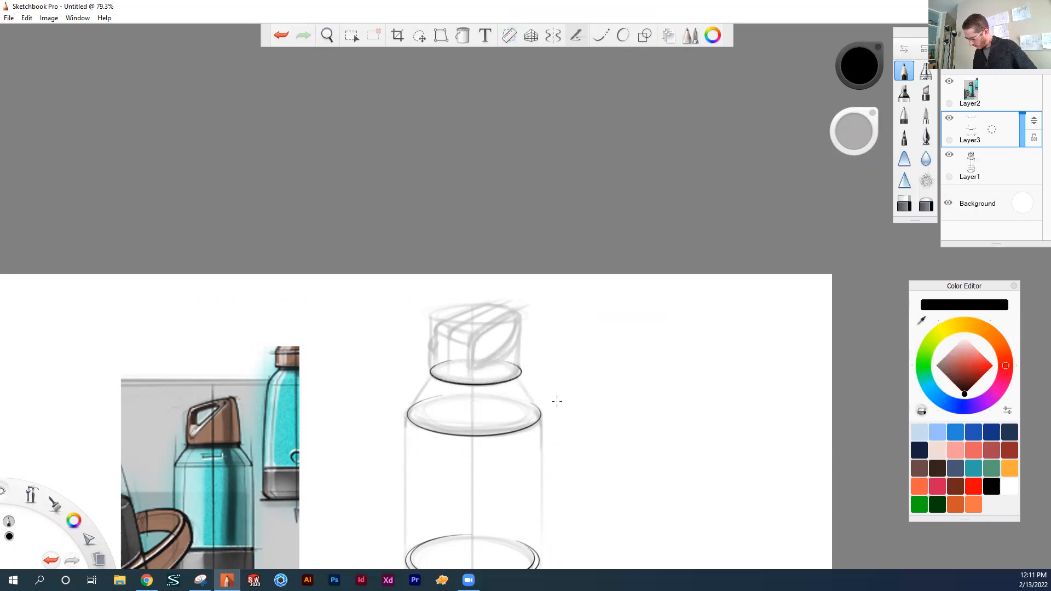
# Step: Trace the cap's sloping top surface freehand, with its double front edge, two long side edges and rounded back edge
pyautogui.press('space')
pyautogui.press('space')
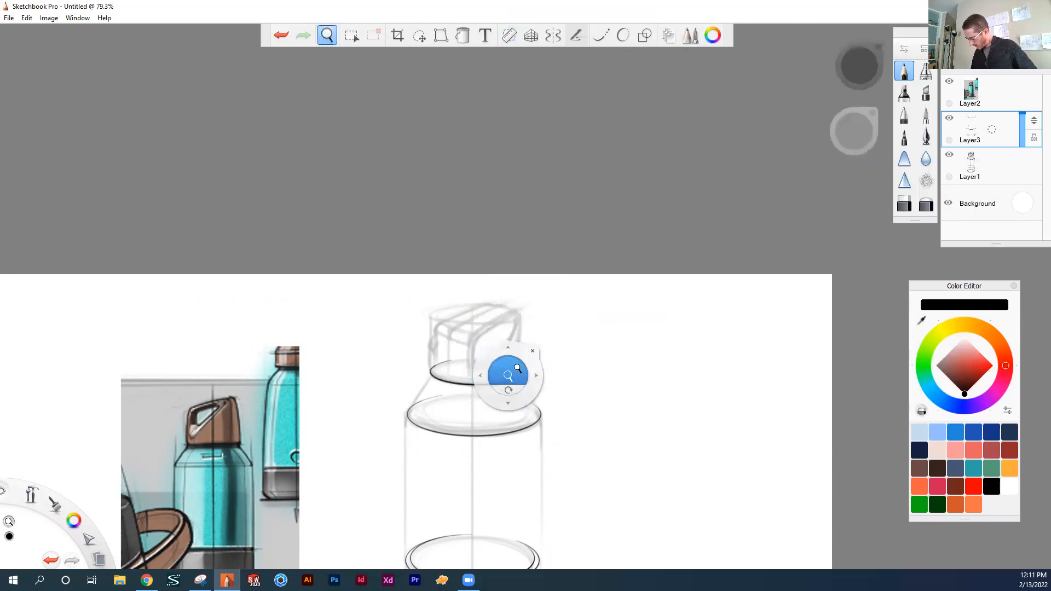
pyautogui.moveTo(517, 369); pyautogui.dragTo(611, 265)
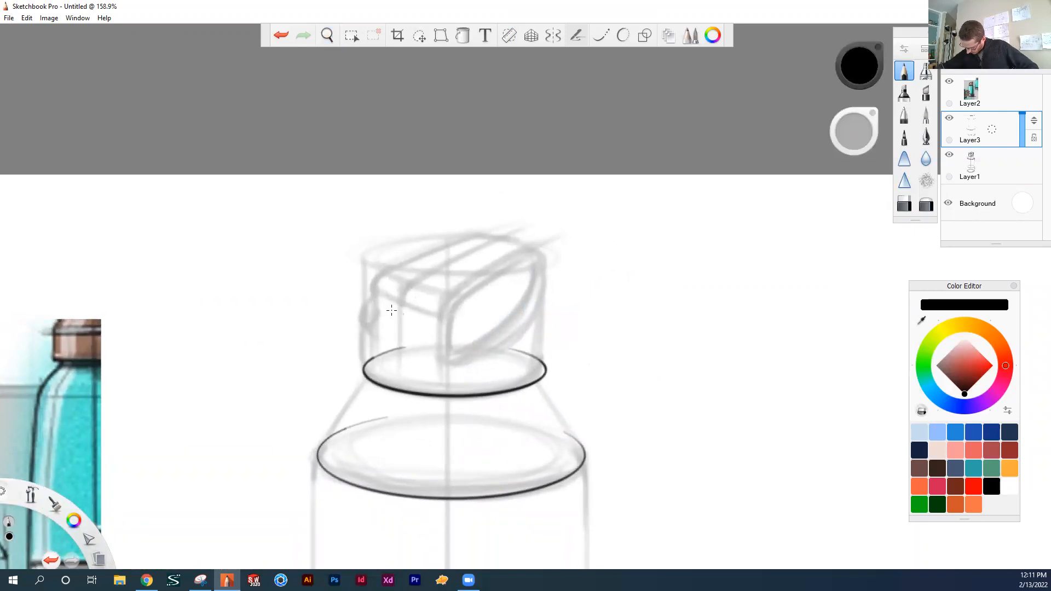
pyautogui.moveTo(377, 305); pyautogui.dragTo(444, 317)
pyautogui.moveTo(376, 289); pyautogui.dragTo(452, 302)
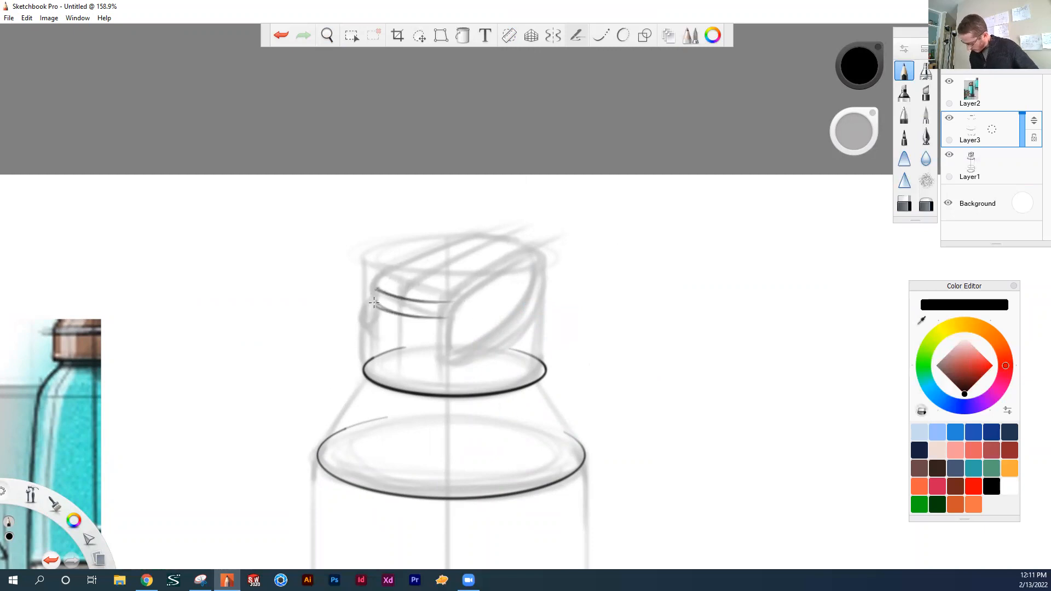
pyautogui.moveTo(377, 289)
pyautogui.mouseDown()
pyautogui.moveTo(482, 232)
pyautogui.moveTo(465, 237)
pyautogui.mouseUp()
pyautogui.moveTo(444, 310); pyautogui.dragTo(541, 243)
pyautogui.moveTo(474, 236); pyautogui.dragTo(542, 243)
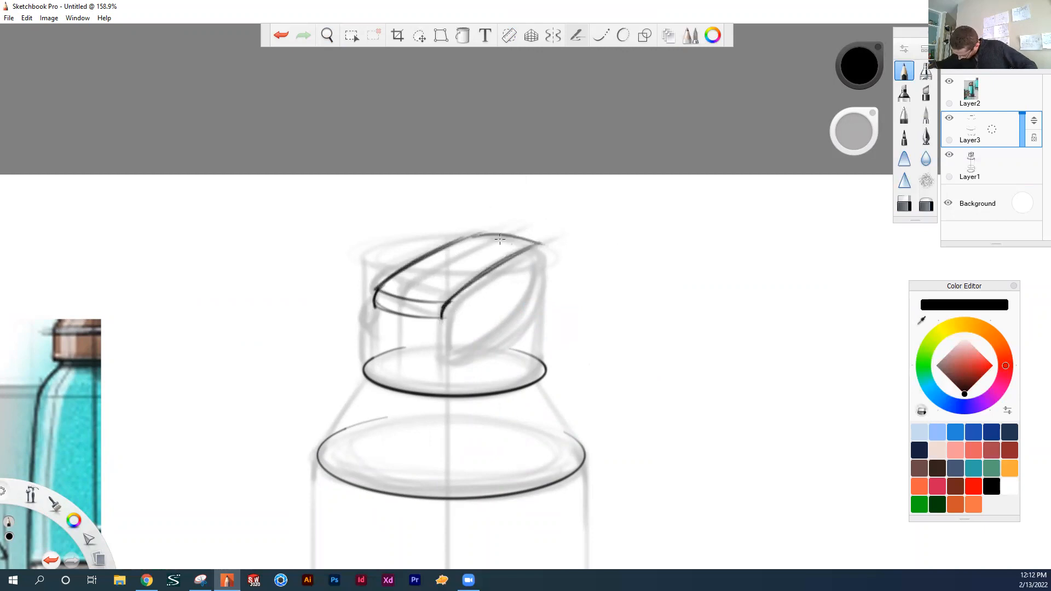
# Step: Rotate the canvas and trace the cap's right side from the back top corner to the cap's base ellipse
pyautogui.press('space')
pyautogui.moveTo(679, 362); pyautogui.dragTo(662, 300)
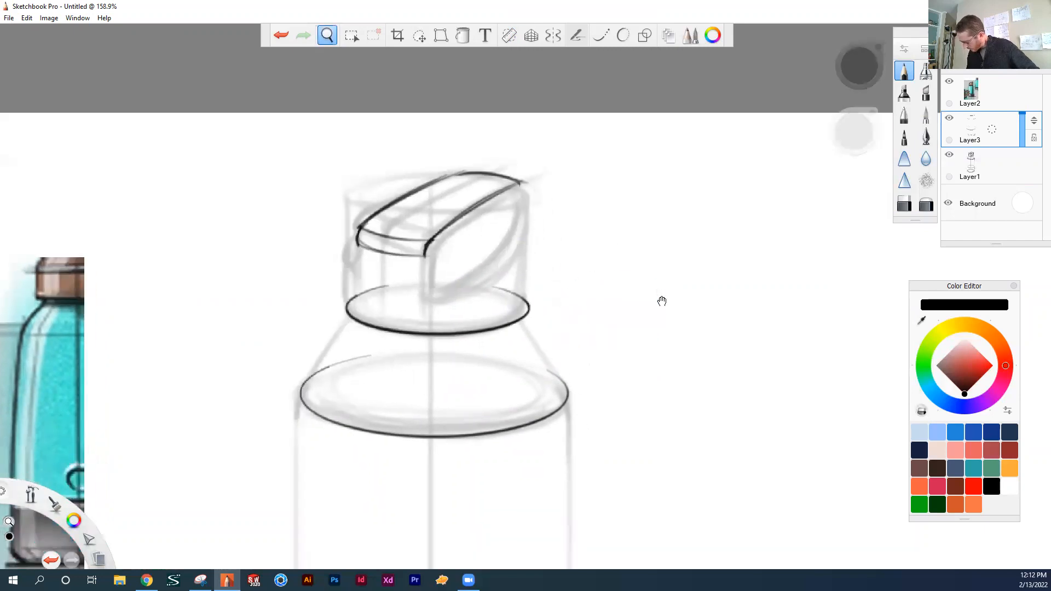
pyautogui.press('space')
pyautogui.moveTo(608, 270); pyautogui.dragTo(585, 287)
pyautogui.press('space')
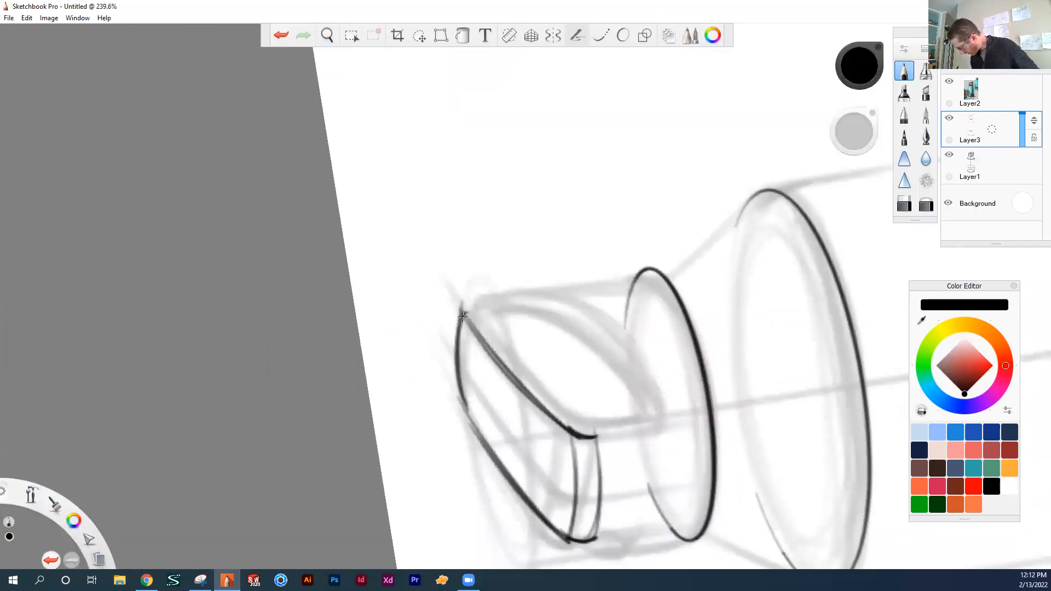
pyautogui.moveTo(461, 315)
pyautogui.mouseDown()
pyautogui.moveTo(499, 295)
pyautogui.moveTo(637, 275)
pyautogui.mouseUp()
# Step: Trace the vertical front edge of the cap's side opening and the cap's left side edge
pyautogui.press('space')
pyautogui.moveTo(789, 335); pyautogui.dragTo(671, 288)
pyautogui.moveTo(517, 337); pyautogui.dragTo(589, 328)
pyautogui.press('space')
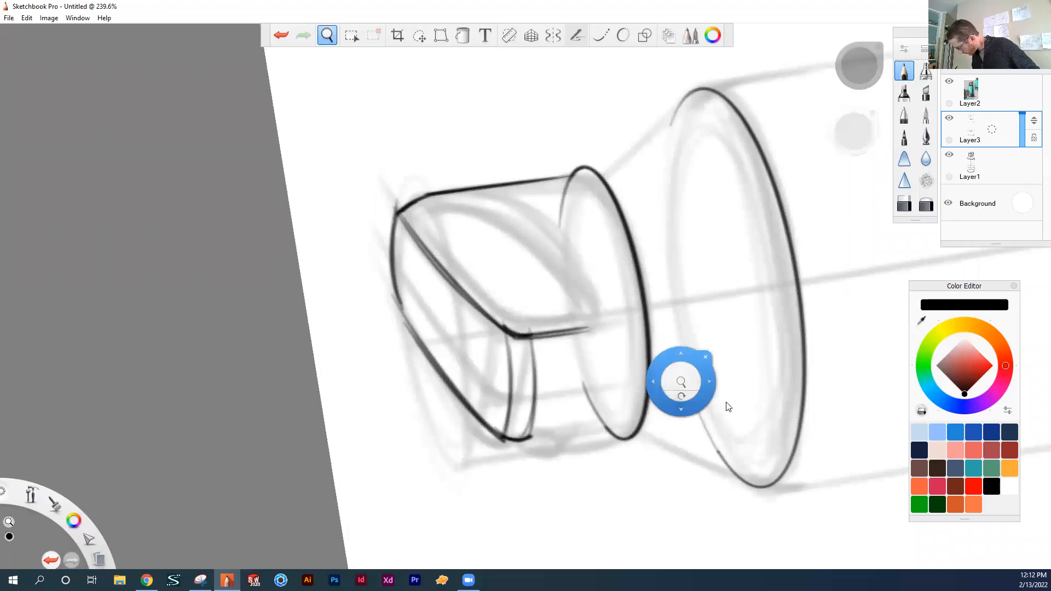
pyautogui.moveTo(727, 406); pyautogui.dragTo(748, 328)
pyautogui.moveTo(528, 363); pyautogui.dragTo(632, 351)
pyautogui.moveTo(548, 363); pyautogui.dragTo(631, 351)
# Step: Trace the curved lower edge of the cap's side opening, from its front corner up to the cap's right side
pyautogui.press('space')
pyautogui.moveTo(667, 318); pyautogui.dragTo(660, 373)
pyautogui.press('space')
pyautogui.moveTo(509, 395)
pyautogui.mouseDown()
pyautogui.moveTo(517, 300)
pyautogui.moveTo(424, 239)
pyautogui.mouseUp()
pyautogui.press('space')
pyautogui.moveTo(551, 289)
pyautogui.mouseDown()
pyautogui.moveTo(602, 227)
pyautogui.moveTo(622, 237)
pyautogui.mouseUp()
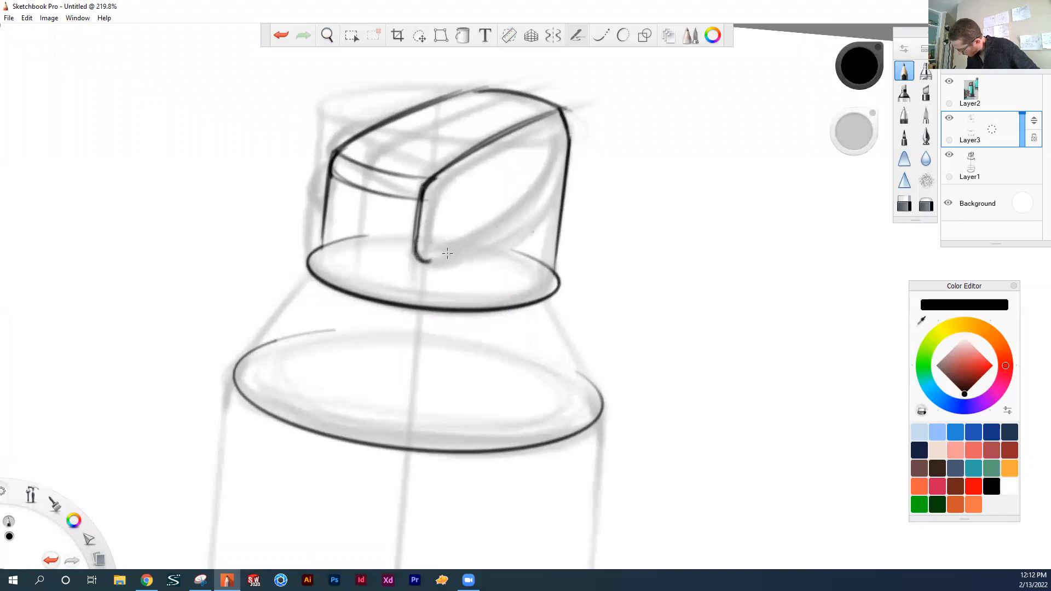
pyautogui.moveTo(434, 260)
pyautogui.mouseDown()
pyautogui.moveTo(558, 167)
pyautogui.moveTo(528, 208)
pyautogui.moveTo(563, 158)
pyautogui.mouseUp()
# Step: Draw the small rounded tab protruding from the left side of the cap
pyautogui.press('space')
pyautogui.moveTo(511, 333); pyautogui.dragTo(535, 383)
pyautogui.moveTo(611, 257); pyautogui.dragTo(671, 244)
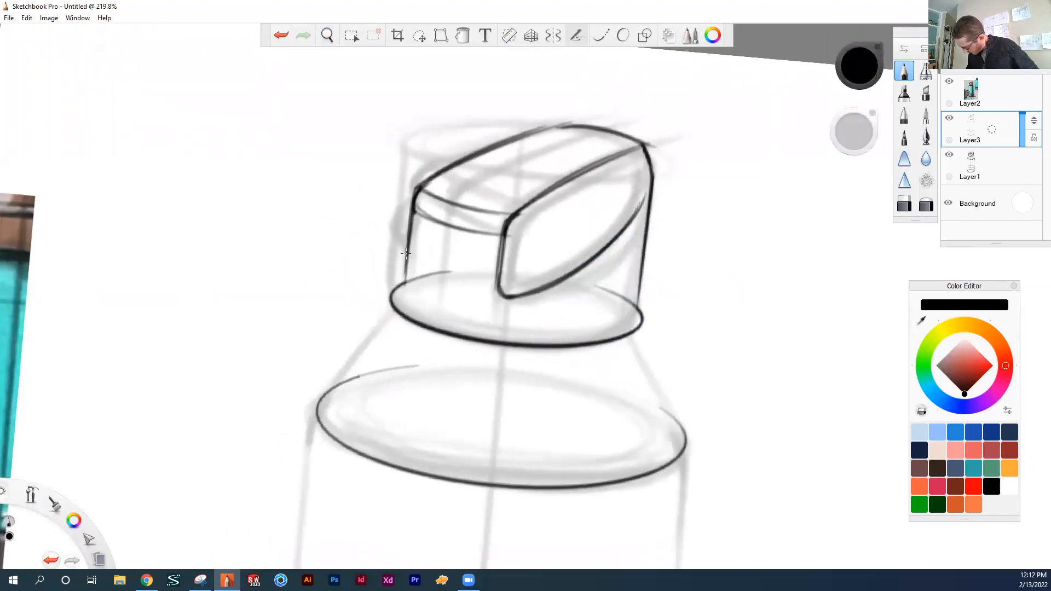
pyautogui.moveTo(391, 246); pyautogui.dragTo(413, 219)
pyautogui.press('space')
pyautogui.moveTo(741, 255); pyautogui.dragTo(673, 230)
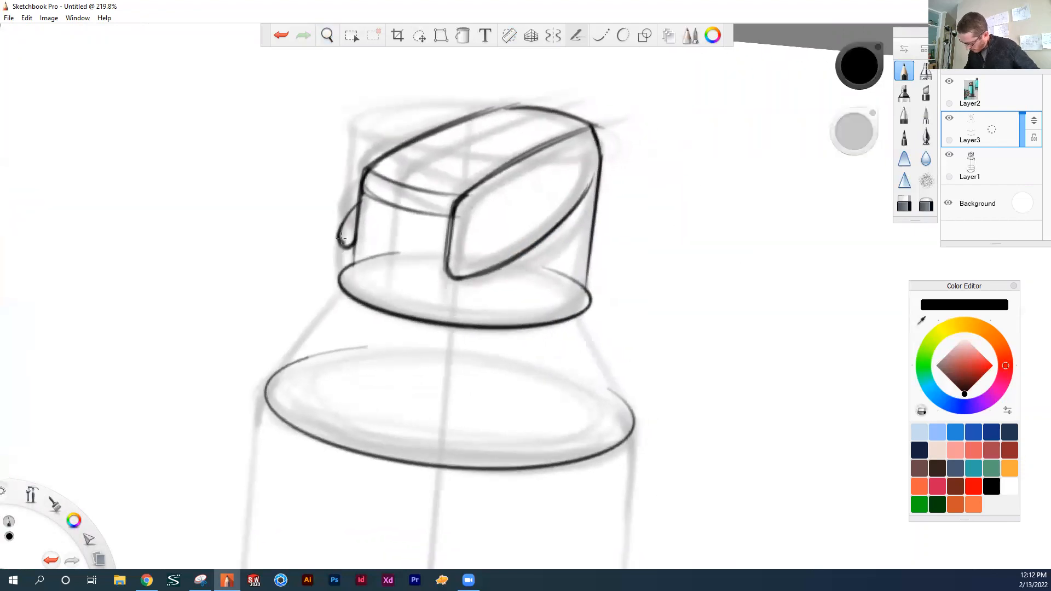
pyautogui.moveTo(337, 246); pyautogui.dragTo(335, 239)
# Step: Rotate the canvas and trace the left shoulder slope from the cap's base to the shoulder ellipse
pyautogui.press('space')
pyautogui.moveTo(372, 304); pyautogui.dragTo(445, 178)
pyautogui.press('space')
pyautogui.moveTo(687, 246); pyautogui.dragTo(634, 218)
pyautogui.moveTo(303, 265)
pyautogui.mouseDown()
pyautogui.moveTo(317, 230)
pyautogui.moveTo(391, 156)
pyautogui.mouseUp()
pyautogui.moveTo(319, 231); pyautogui.dragTo(383, 166)
# Step: Rotate the canvas the other way and trace the right shoulder slope from the cap's base to the shoulder ellipse
pyautogui.press('space')
pyautogui.moveTo(711, 287); pyautogui.dragTo(546, 314)
pyautogui.press('space')
pyautogui.moveTo(591, 350); pyautogui.dragTo(587, 212)
pyautogui.moveTo(572, 396); pyautogui.dragTo(396, 302)
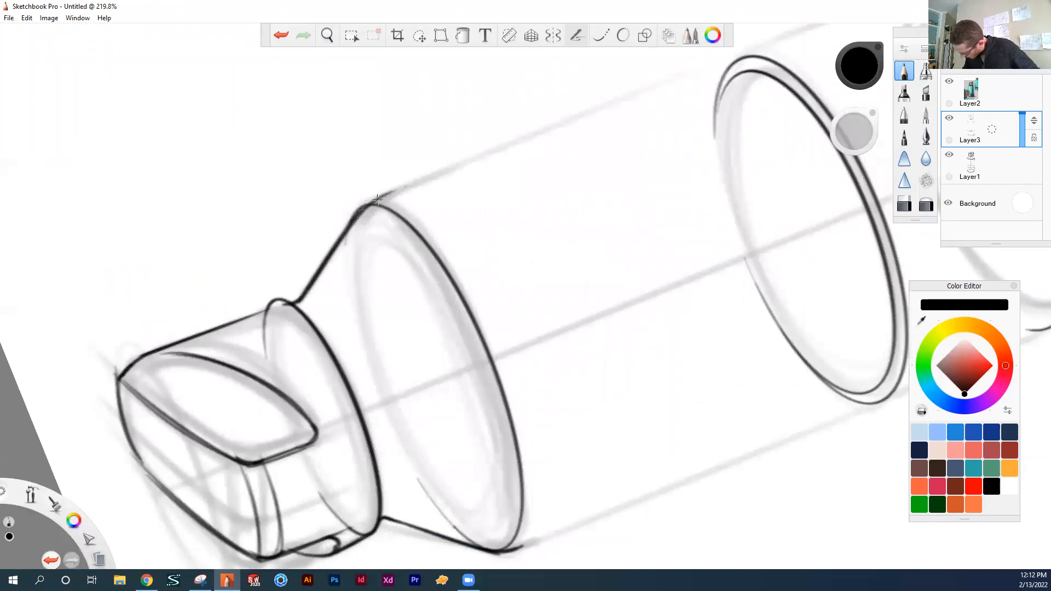
# Step: Return the canvas upright, align a straight ruler with the bottle's right side and trace that body edge
pyautogui.press('space')
pyautogui.moveTo(473, 232); pyautogui.dragTo(522, 196)
pyautogui.moveTo(728, 330); pyautogui.dragTo(515, 220)
pyautogui.moveTo(518, 195); pyautogui.dragTo(562, 199)
pyautogui.moveTo(570, 174); pyautogui.dragTo(614, 154)
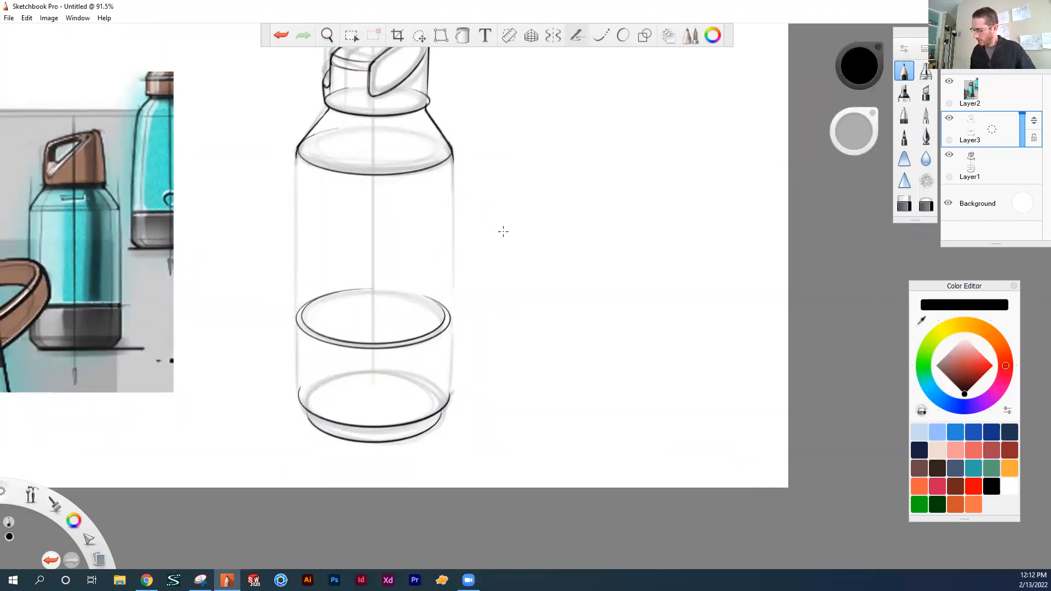
pyautogui.click(509, 35)
pyautogui.click(471, 59)
pyautogui.moveTo(540, 313); pyautogui.dragTo(499, 233)
pyautogui.moveTo(416, 316); pyautogui.dragTo(469, 404)
pyautogui.moveTo(587, 144); pyautogui.dragTo(474, 155)
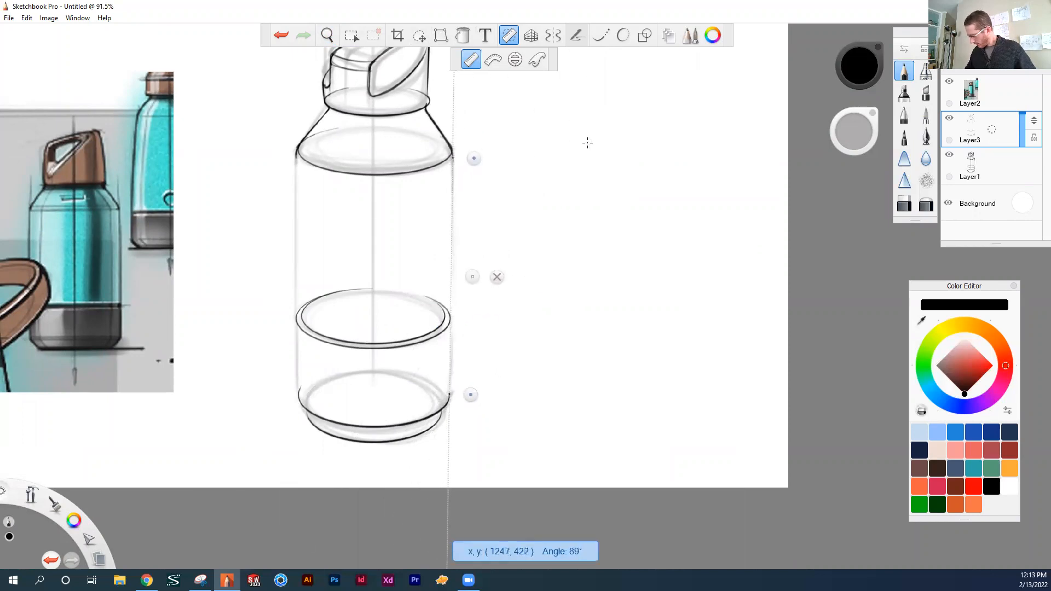
pyautogui.moveTo(474, 157); pyautogui.dragTo(474, 159)
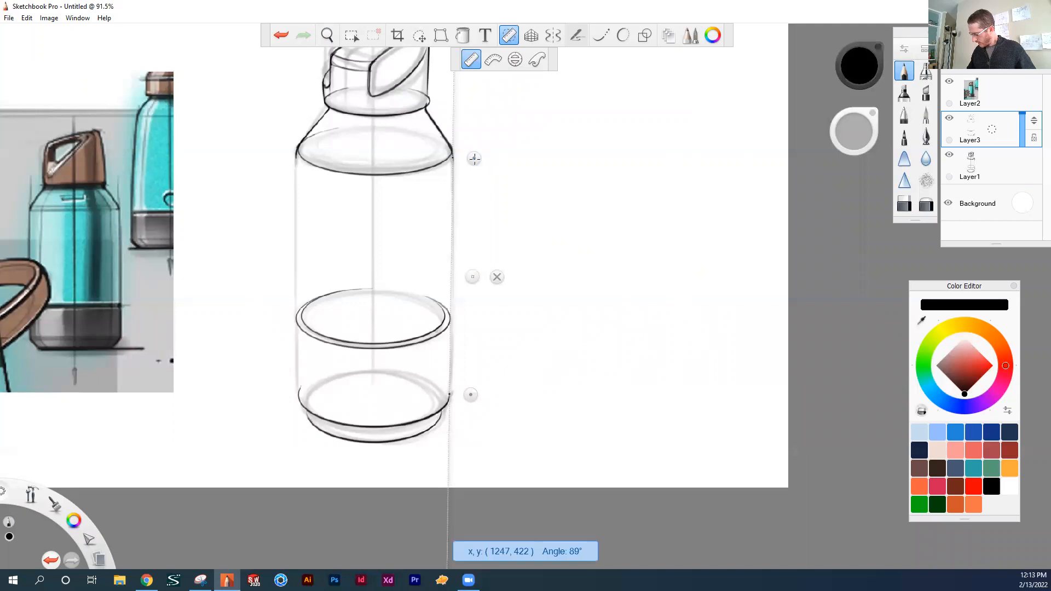
pyautogui.moveTo(461, 276); pyautogui.dragTo(472, 277)
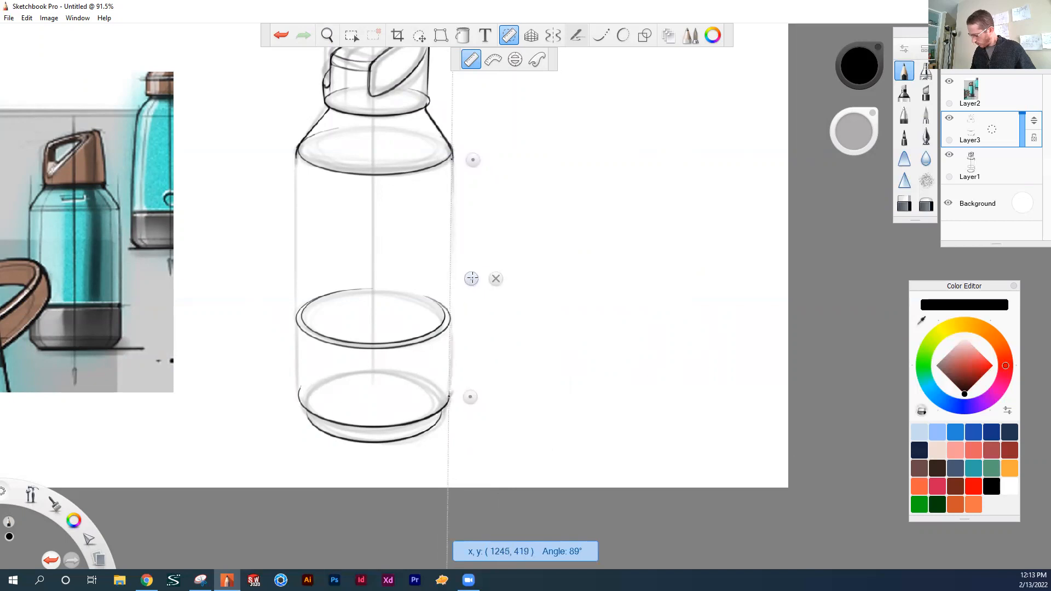
pyautogui.moveTo(474, 159)
pyautogui.mouseDown()
pyautogui.moveTo(452, 242)
pyautogui.moveTo(449, 398)
pyautogui.moveTo(452, 217)
pyautogui.moveTo(450, 389)
pyautogui.mouseUp()
# Step: Align the straight ruler with the bottle's left side and trace the left body edge down to the base
pyautogui.moveTo(472, 278); pyautogui.dragTo(315, 277)
pyautogui.moveTo(314, 397); pyautogui.dragTo(315, 401)
pyautogui.moveTo(295, 150); pyautogui.dragTo(300, 437)
pyautogui.moveTo(296, 151); pyautogui.dragTo(300, 438)
pyautogui.press('r')
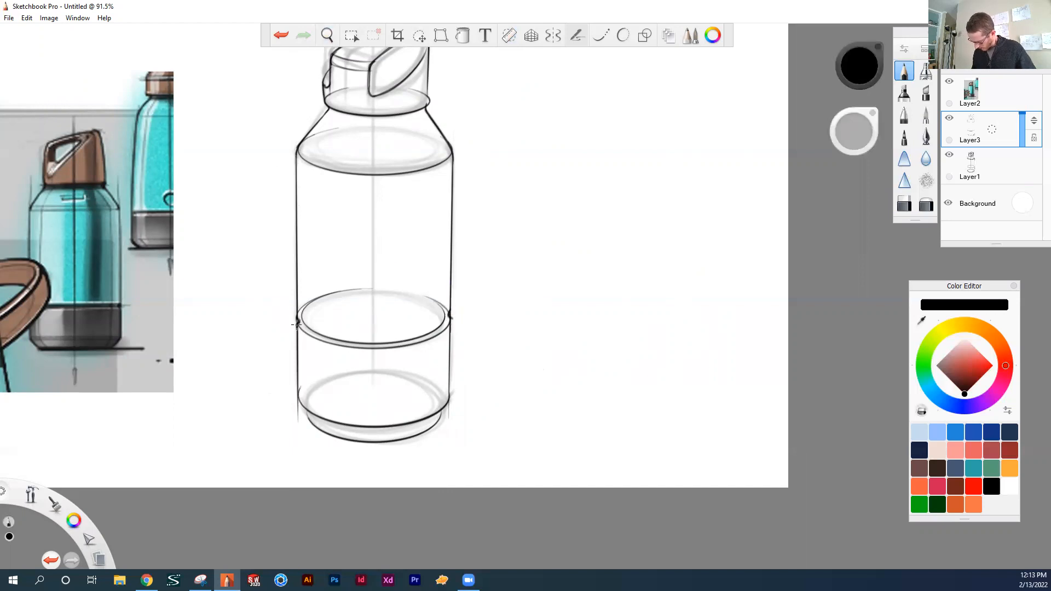
# Step: Darken the seam notches at both body edges and trace the angled corners joining the two base ellipses
pyautogui.moveTo(296, 325); pyautogui.dragTo(296, 350)
pyautogui.press('space')
pyautogui.moveTo(622, 288); pyautogui.dragTo(607, 297)
pyautogui.moveTo(550, 368); pyautogui.dragTo(552, 352)
pyautogui.moveTo(400, 408); pyautogui.dragTo(409, 379)
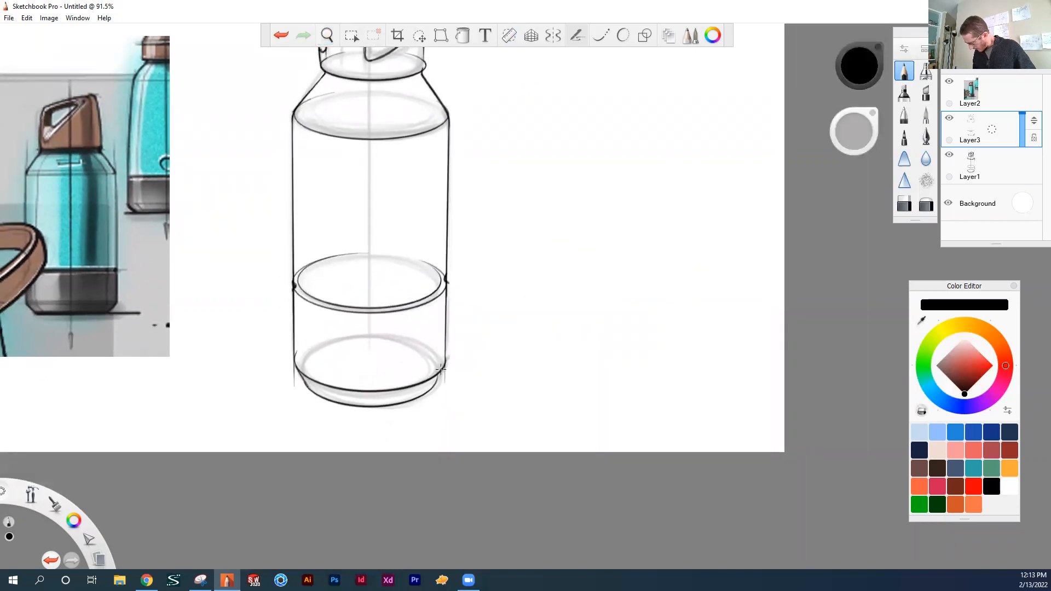
pyautogui.press('space')
pyautogui.moveTo(584, 247); pyautogui.dragTo(565, 324)
pyautogui.moveTo(590, 220)
pyautogui.mouseDown()
pyautogui.moveTo(588, 291)
pyautogui.moveTo(604, 211)
pyautogui.mouseUp()
pyautogui.moveTo(546, 297); pyautogui.dragTo(595, 300)
pyautogui.press('space')
pyautogui.moveTo(655, 267)
pyautogui.mouseDown()
pyautogui.moveTo(655, 281)
pyautogui.moveTo(628, 277)
pyautogui.mouseUp()
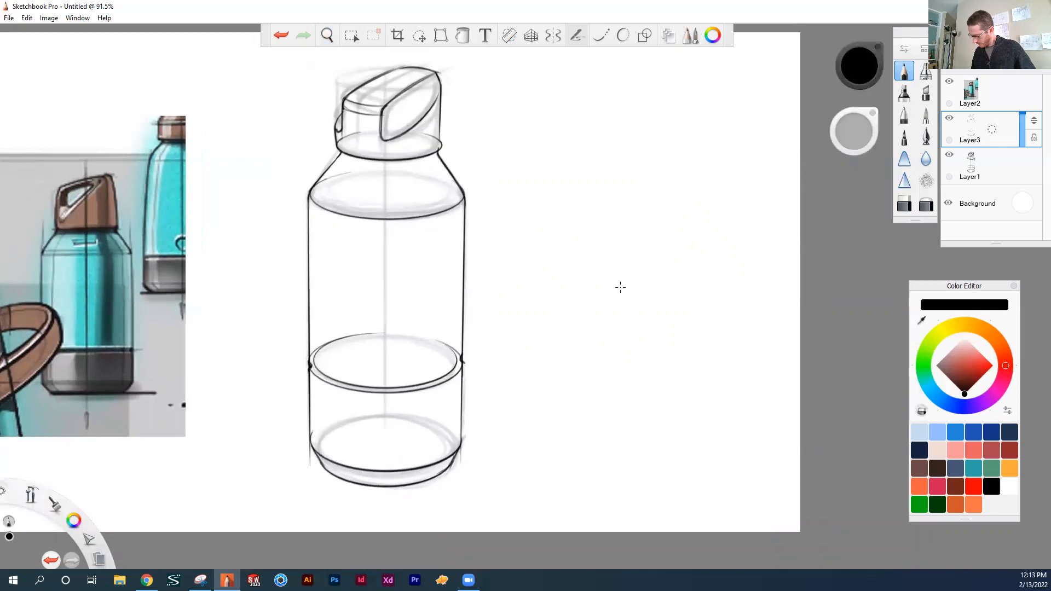
# Step: Fit an ellipse guide just inside the shoulder ellipse and trace a second, parallel shoulder line
pyautogui.press('r')
pyautogui.moveTo(474, 374); pyautogui.dragTo(401, 233)
pyautogui.moveTo(334, 232); pyautogui.dragTo(290, 232)
pyautogui.moveTo(391, 233); pyautogui.dragTo(376, 195)
pyautogui.moveTo(276, 195); pyautogui.dragTo(288, 195)
pyautogui.moveTo(395, 194); pyautogui.dragTo(402, 193)
pyautogui.moveTo(297, 196); pyautogui.dragTo(298, 195)
pyautogui.press('space')
pyautogui.moveTo(699, 266); pyautogui.dragTo(708, 266)
pyautogui.moveTo(393, 150); pyautogui.dragTo(393, 150)
pyautogui.press('space')
pyautogui.moveTo(702, 209); pyautogui.dragTo(703, 208)
pyautogui.moveTo(393, 153); pyautogui.dragTo(412, 145)
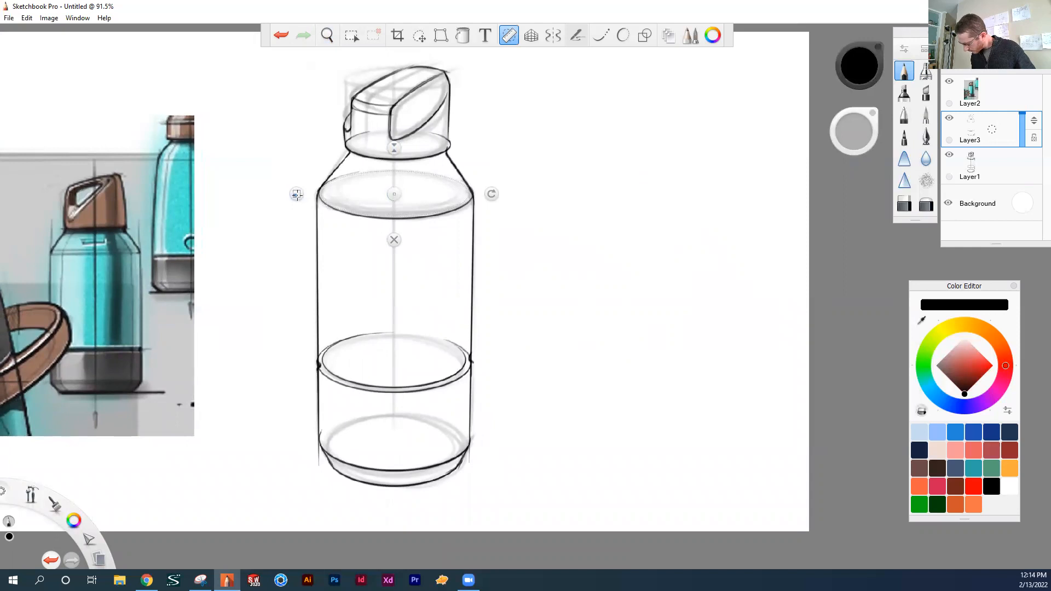
pyautogui.press('space')
pyautogui.moveTo(684, 246); pyautogui.dragTo(682, 246)
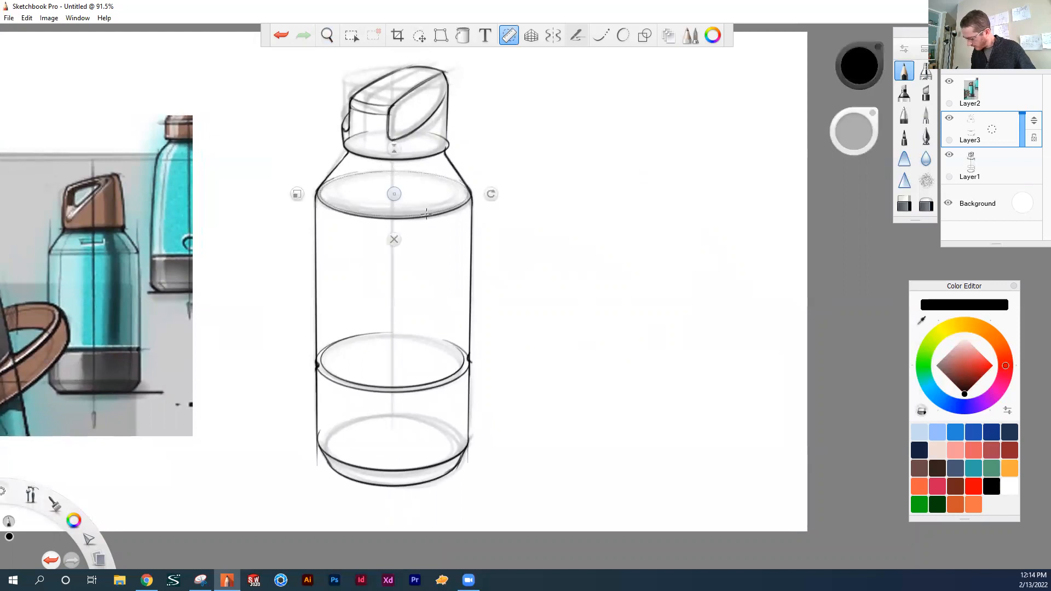
# Step: Draw thin straight lines just inside the bottle's left and right edges with the straight ruler
pyautogui.press('space')
pyautogui.moveTo(661, 274); pyautogui.dragTo(660, 198)
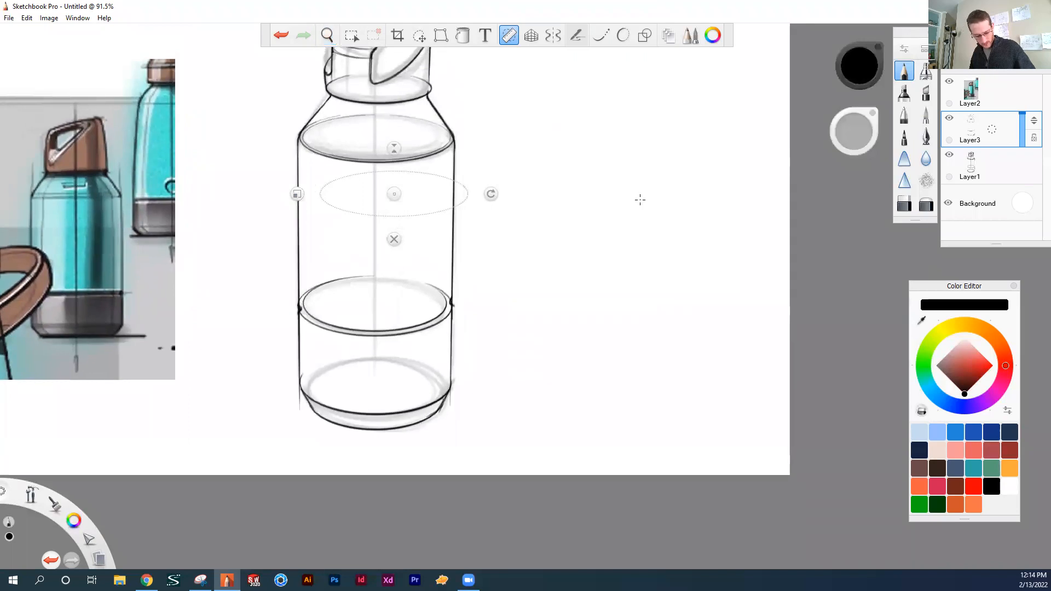
pyautogui.press('r')
pyautogui.moveTo(269, 280); pyautogui.dragTo(274, 280)
pyautogui.press('space')
pyautogui.moveTo(767, 215); pyautogui.dragTo(619, 229)
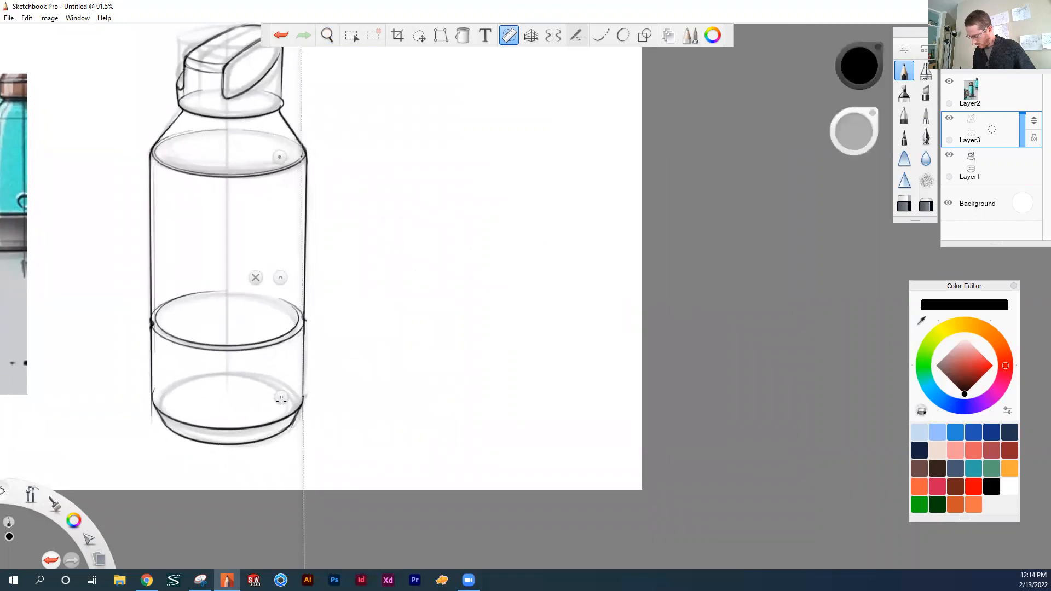
pyautogui.moveTo(281, 400); pyautogui.dragTo(278, 400)
pyautogui.moveTo(301, 165); pyautogui.dragTo(298, 379)
pyautogui.press('r')
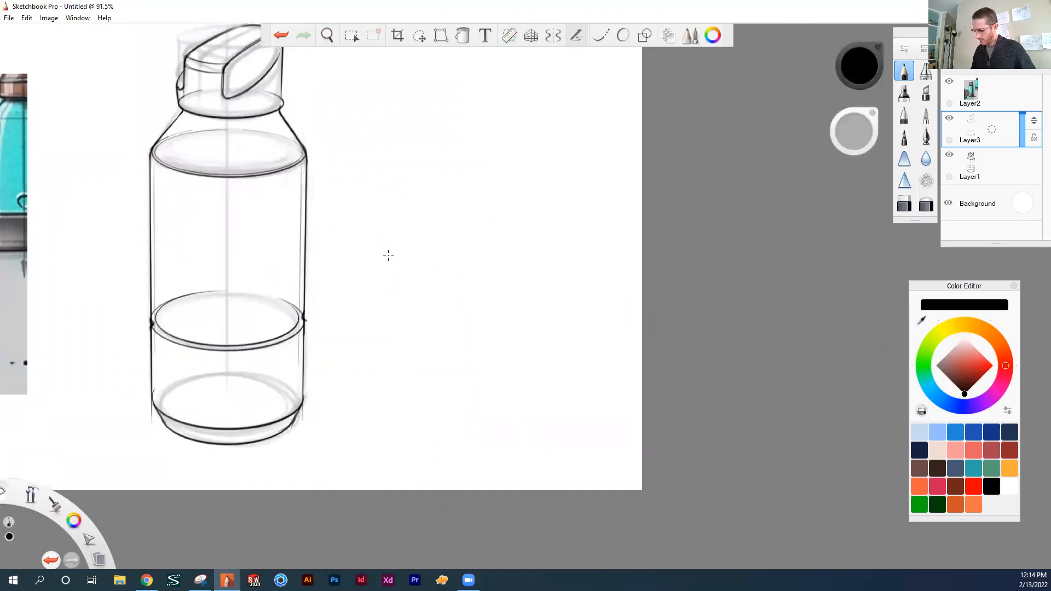
# Step: Lower the opacity of the rough sketch on Layer1
pyautogui.press('space')
pyautogui.moveTo(409, 266); pyautogui.dragTo(389, 243)
pyautogui.moveTo(417, 208); pyautogui.dragTo(513, 249)
pyautogui.moveTo(535, 300); pyautogui.dragTo(533, 299)
pyautogui.moveTo(562, 257); pyautogui.dragTo(587, 219)
pyautogui.click(982, 168)
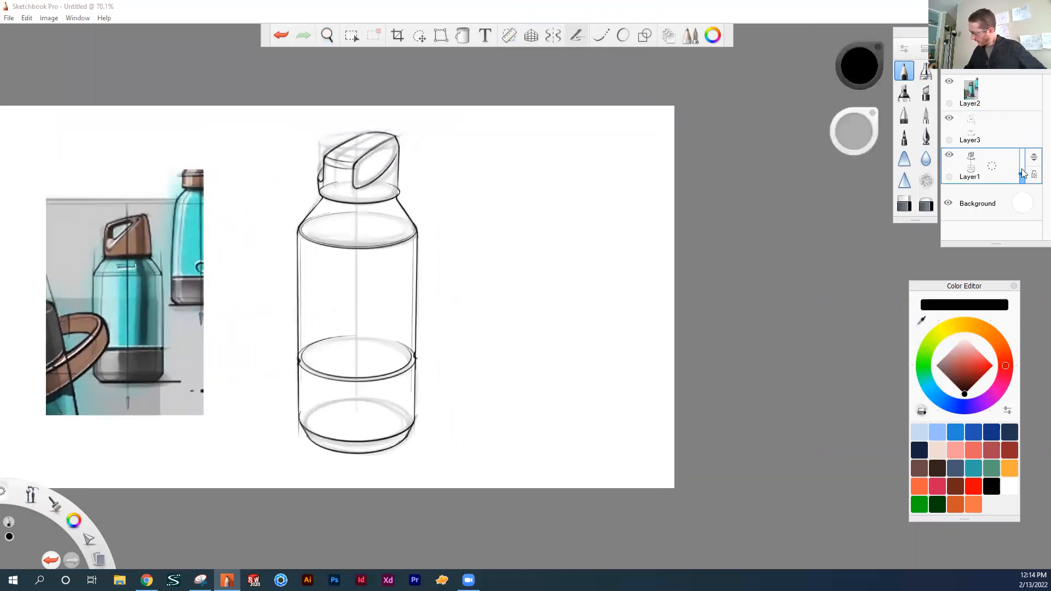
pyautogui.moveTo(1022, 173); pyautogui.dragTo(1020, 178)
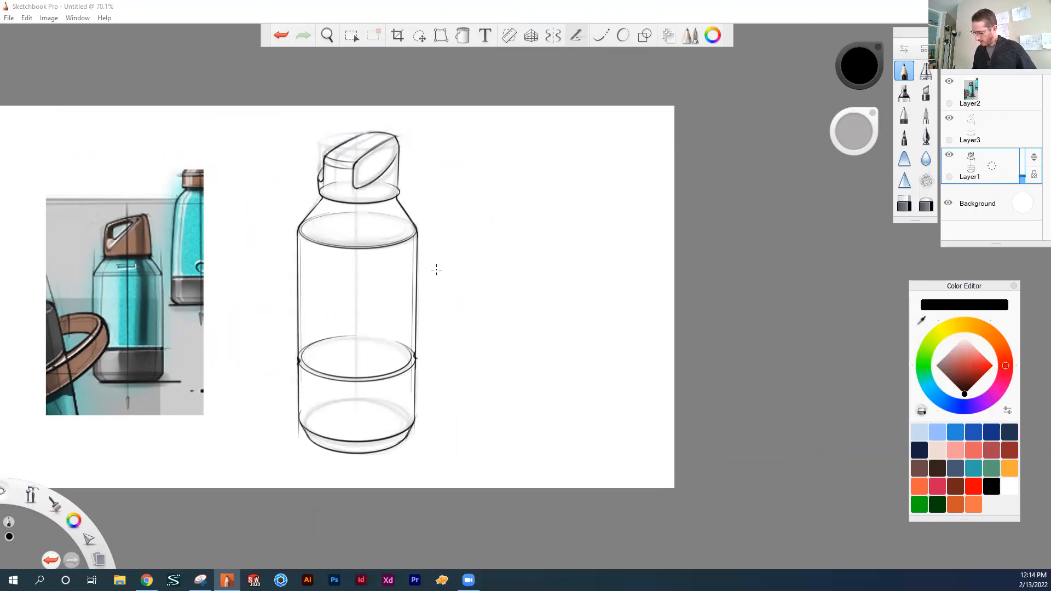
# Step: Trace the rounded inner corner at the upper right of the cap's side opening on Layer3
pyautogui.press('space')
pyautogui.moveTo(500, 285); pyautogui.dragTo(500, 285)
pyautogui.moveTo(543, 227)
pyautogui.mouseDown()
pyautogui.moveTo(575, 223)
pyautogui.moveTo(631, 176)
pyautogui.moveTo(646, 233)
pyautogui.mouseUp()
pyautogui.moveTo(396, 267)
pyautogui.mouseDown()
pyautogui.moveTo(505, 164)
pyautogui.moveTo(541, 182)
pyautogui.mouseUp()
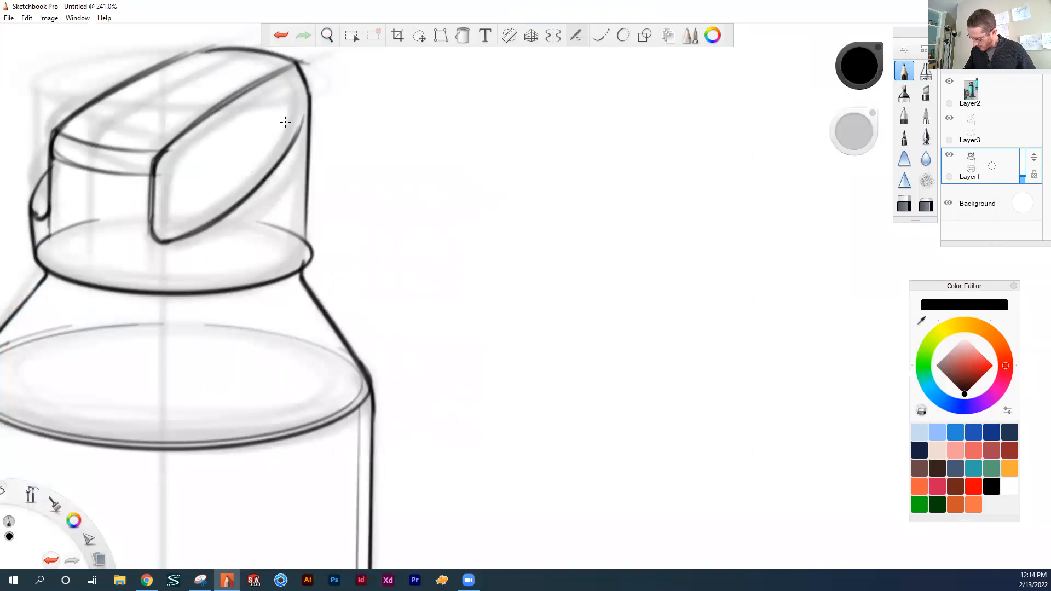
pyautogui.click(970, 129)
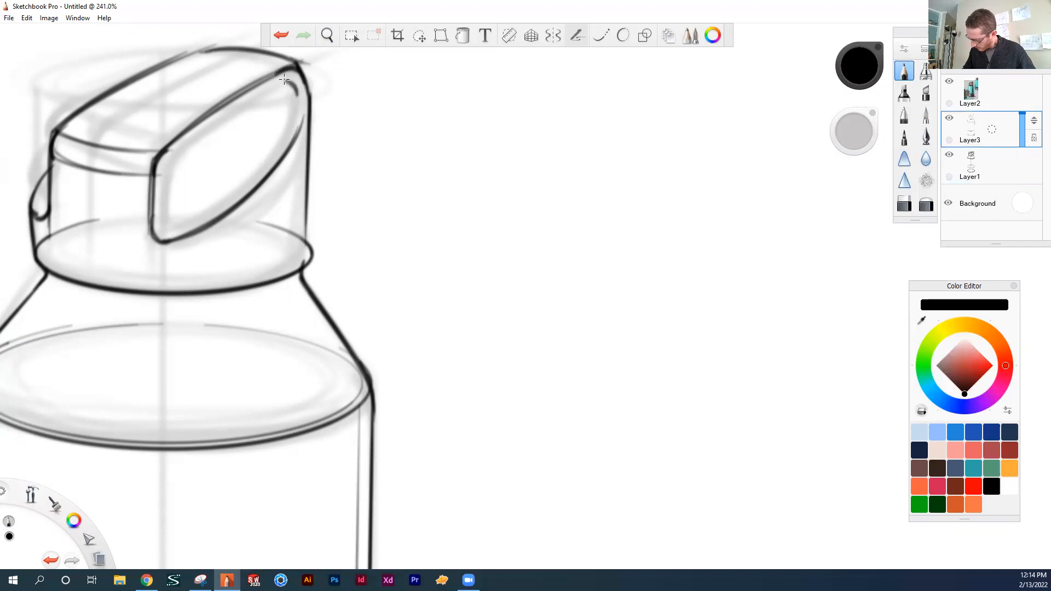
pyautogui.press('space')
pyautogui.moveTo(385, 146); pyautogui.dragTo(387, 227)
pyautogui.moveTo(491, 252); pyautogui.dragTo(872, 243)
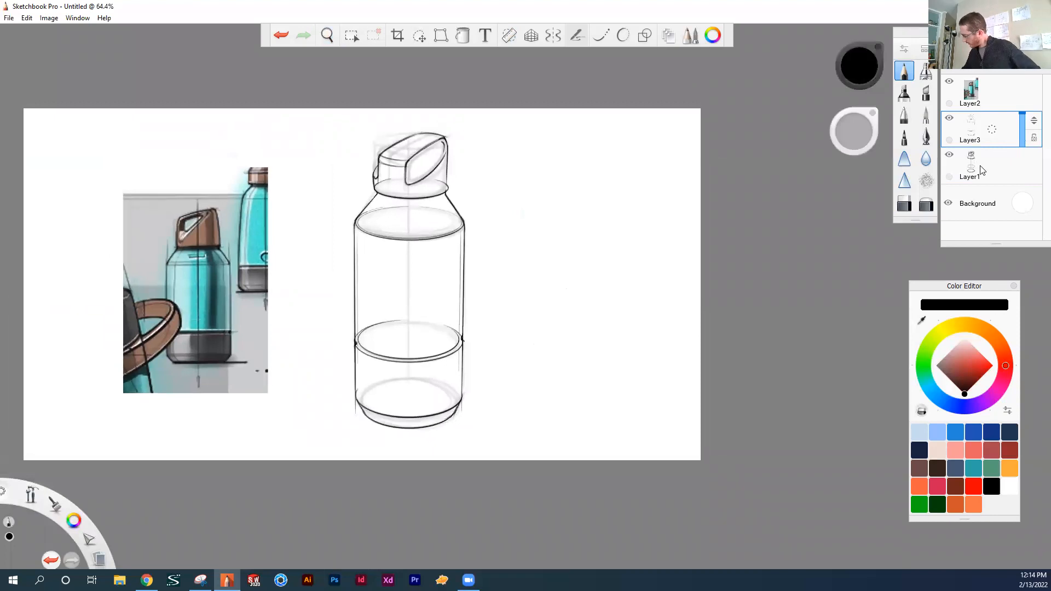
# Step: Add a new layer between Layer1 and the background, and select the airbrush at a large size
pyautogui.click(985, 178)
pyautogui.moveTo(992, 166); pyautogui.dragTo(1030, 216)
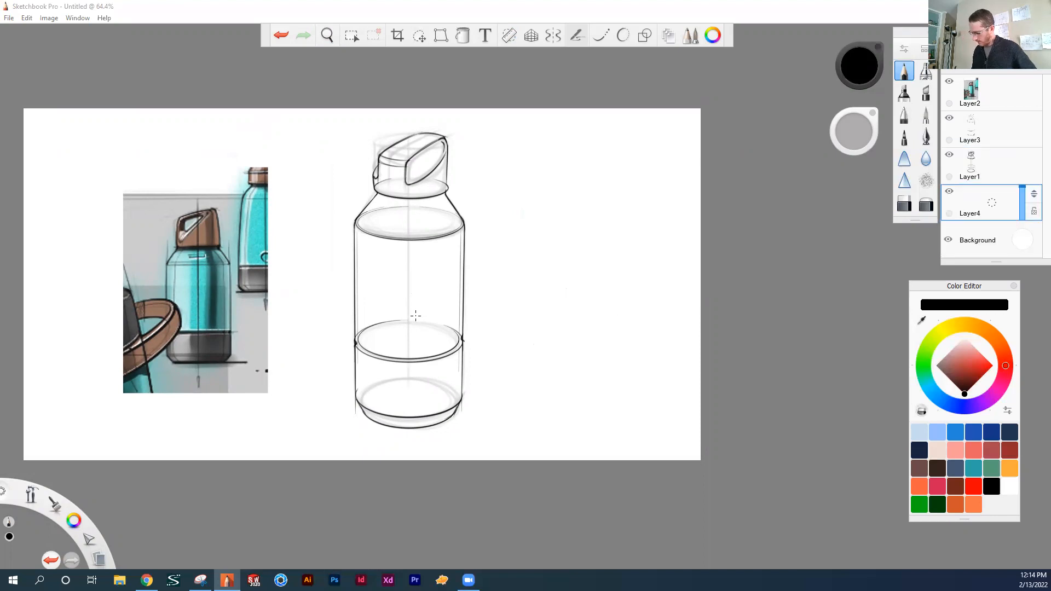
pyautogui.press('space')
pyautogui.moveTo(446, 314); pyautogui.dragTo(532, 241)
pyautogui.click(926, 72)
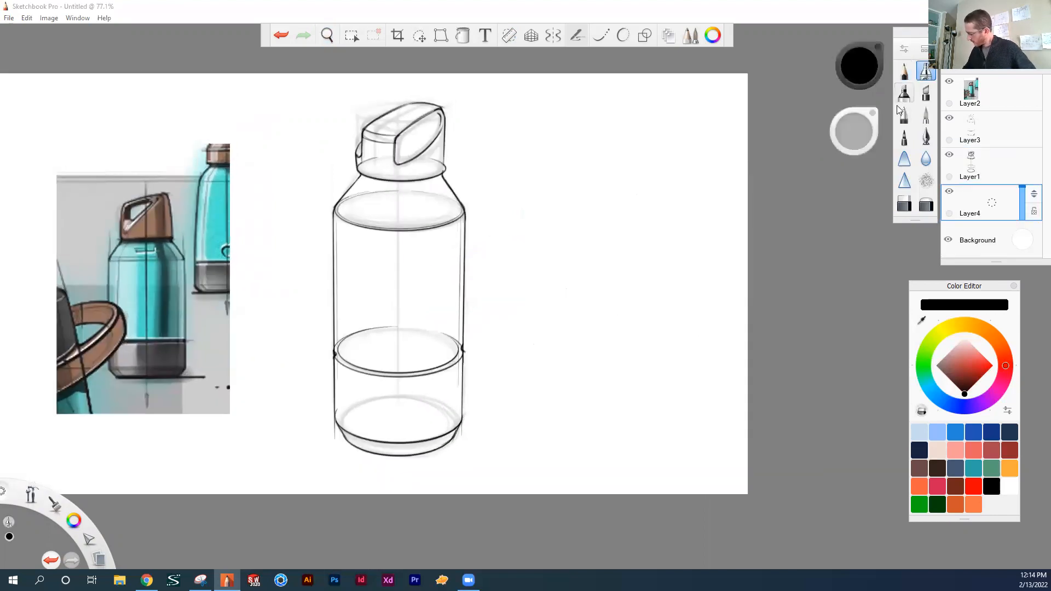
pyautogui.moveTo(851, 132)
pyautogui.mouseDown()
pyautogui.moveTo(842, 129)
pyautogui.moveTo(926, 136)
pyautogui.mouseUp()
pyautogui.press('space')
pyautogui.moveTo(438, 321); pyautogui.dragTo(541, 267)
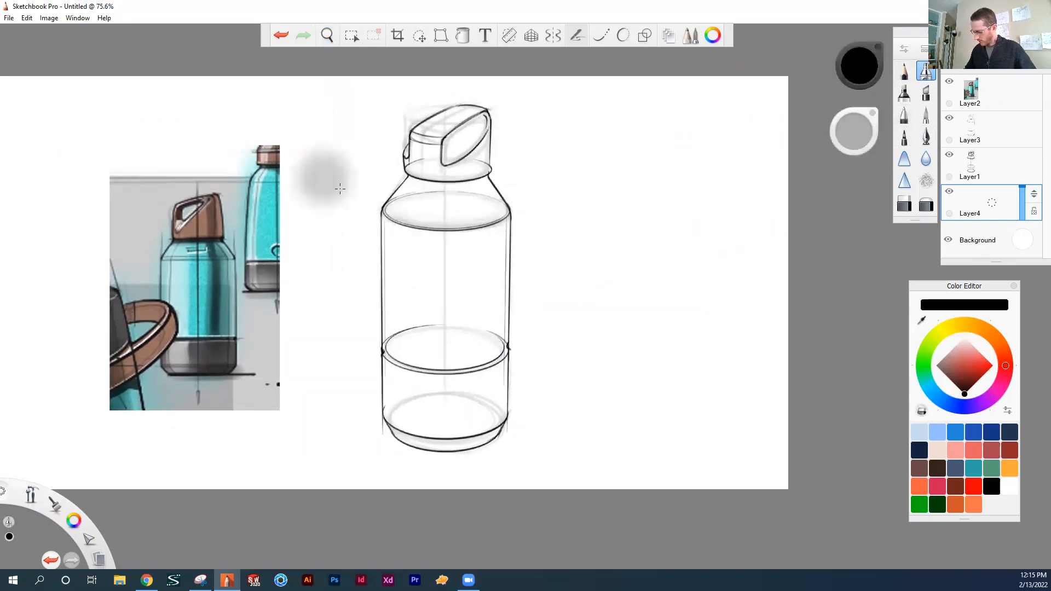
# Step: Airbrush a soft dark band straight down the bottle's right half, undoing the last extra stroke
pyautogui.press('space')
pyautogui.moveTo(641, 255); pyautogui.dragTo(713, 229)
pyautogui.moveTo(858, 130); pyautogui.dragTo(850, 127)
pyautogui.press('space')
pyautogui.moveTo(711, 224); pyautogui.dragTo(711, 223)
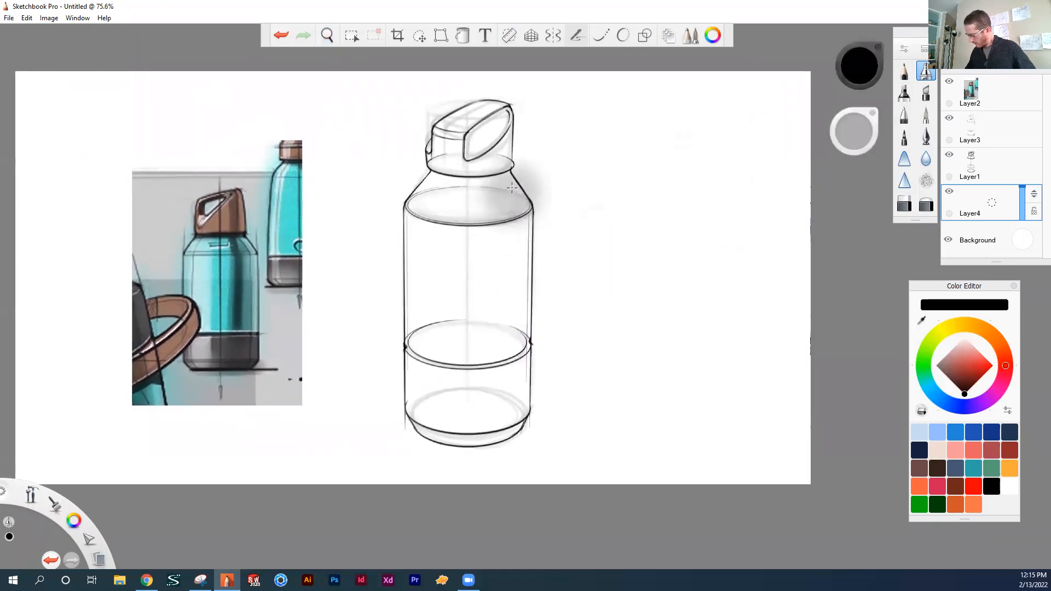
pyautogui.press('shift')
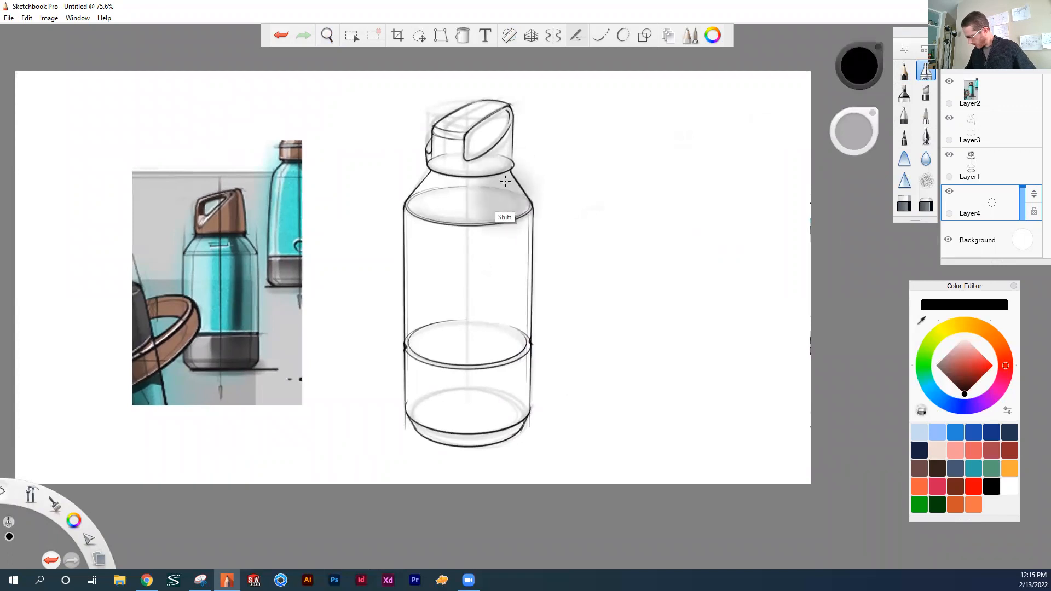
pyautogui.moveTo(500, 206); pyautogui.dragTo(498, 449)
pyautogui.moveTo(502, 183)
pyautogui.mouseDown()
pyautogui.moveTo(495, 460)
pyautogui.moveTo(505, 458)
pyautogui.mouseUp()
pyautogui.press('space')
pyautogui.moveTo(671, 237); pyautogui.dragTo(693, 234)
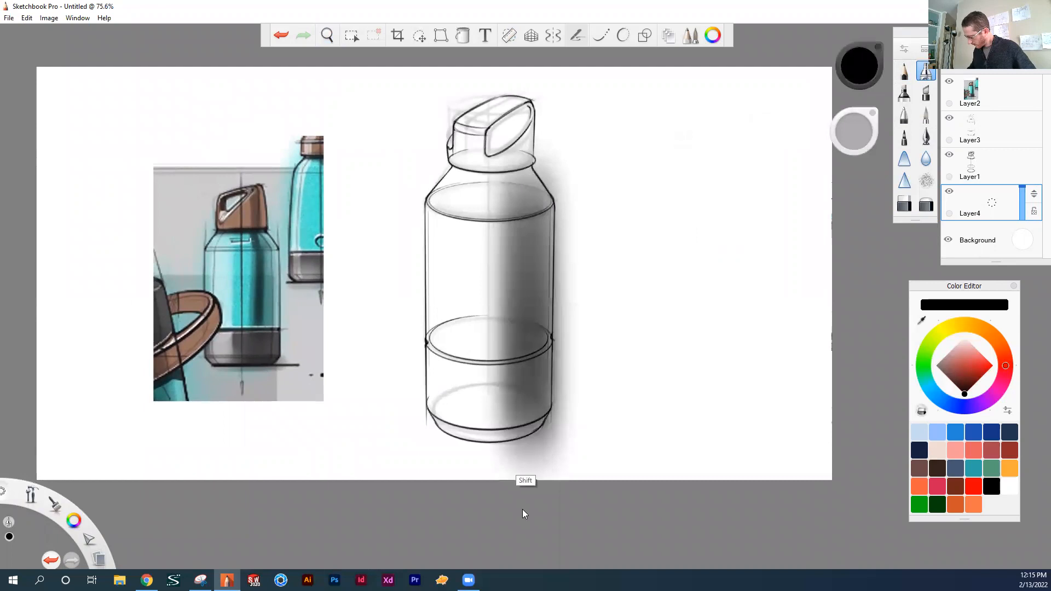
pyautogui.moveTo(680, 277); pyautogui.dragTo(683, 278)
pyautogui.hotkey('ctrl', 'z')
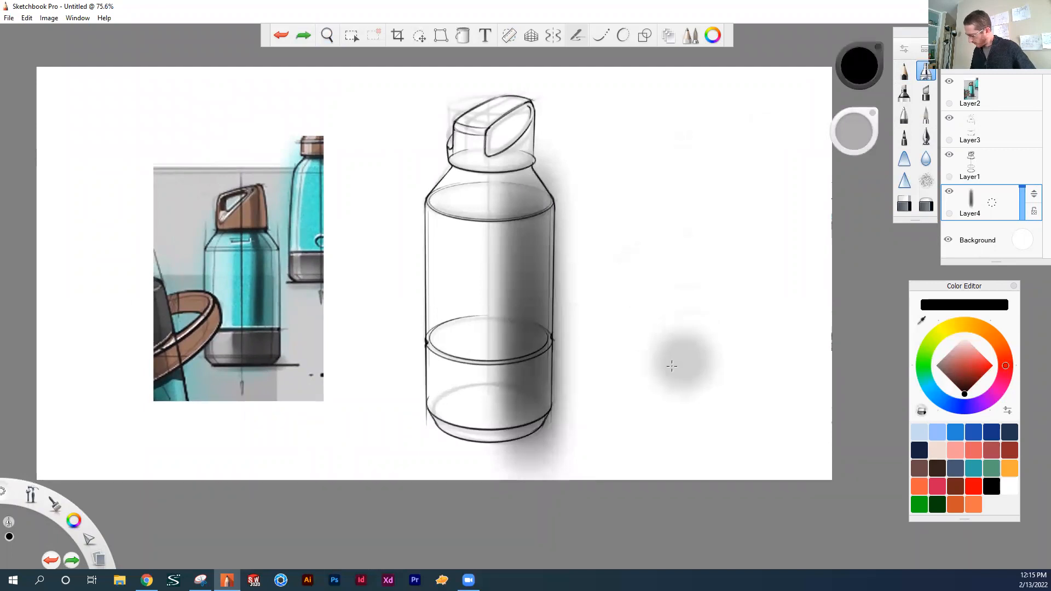
# Step: Airbrush a soft straight shadow down the bottle's left edge
pyautogui.press('space')
pyautogui.moveTo(652, 265); pyautogui.dragTo(617, 255)
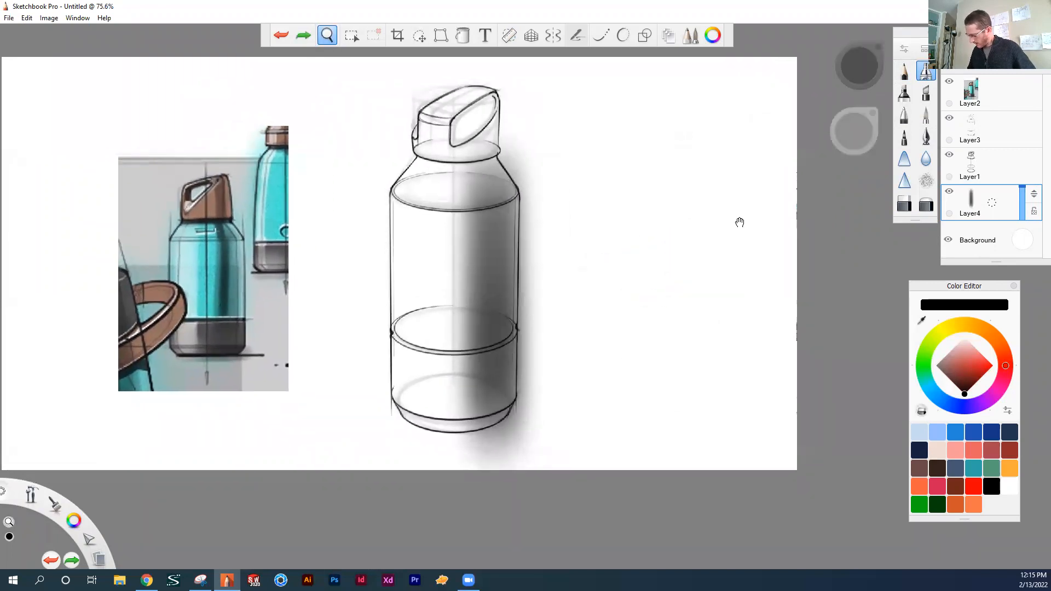
pyautogui.moveTo(395, 164); pyautogui.dragTo(392, 368)
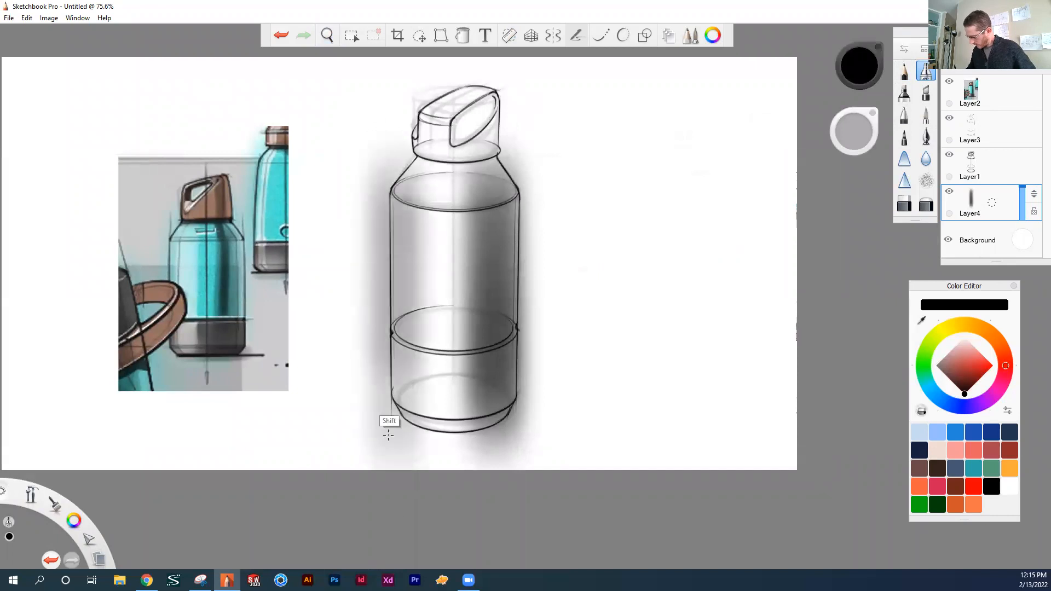
# Step: Set the airbrush size to about 74.4
pyautogui.press('space')
pyautogui.moveTo(650, 230); pyautogui.dragTo(620, 281)
pyautogui.moveTo(689, 229); pyautogui.dragTo(723, 209)
pyautogui.moveTo(554, 279); pyautogui.dragTo(604, 212)
pyautogui.moveTo(631, 191); pyautogui.dragTo(648, 199)
pyautogui.moveTo(852, 137); pyautogui.dragTo(844, 137)
pyautogui.press('space')
pyautogui.moveTo(783, 238); pyautogui.dragTo(722, 232)
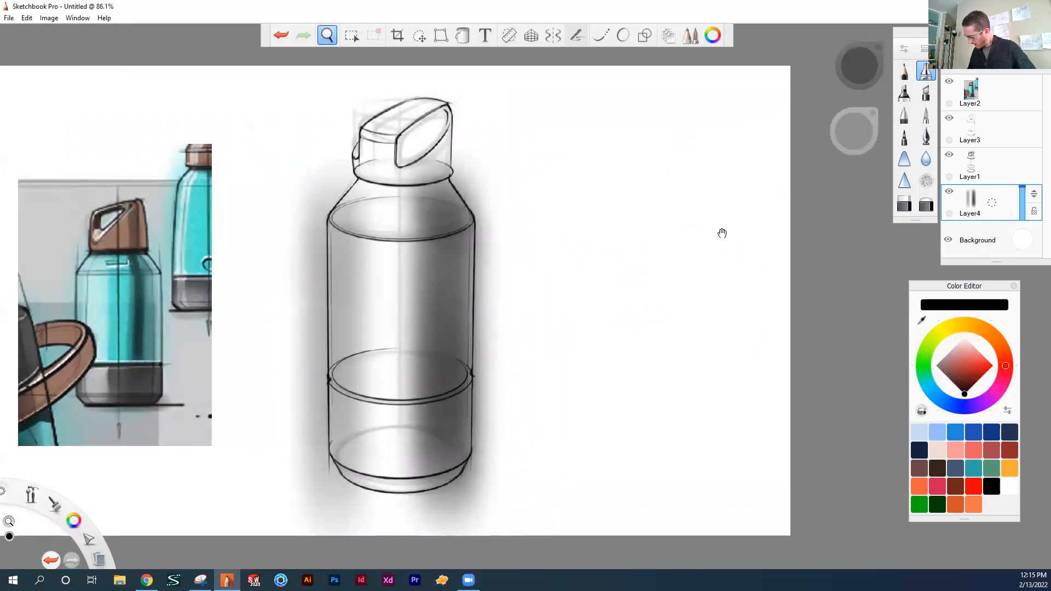
pyautogui.press('space')
pyautogui.moveTo(643, 318); pyautogui.dragTo(657, 293)
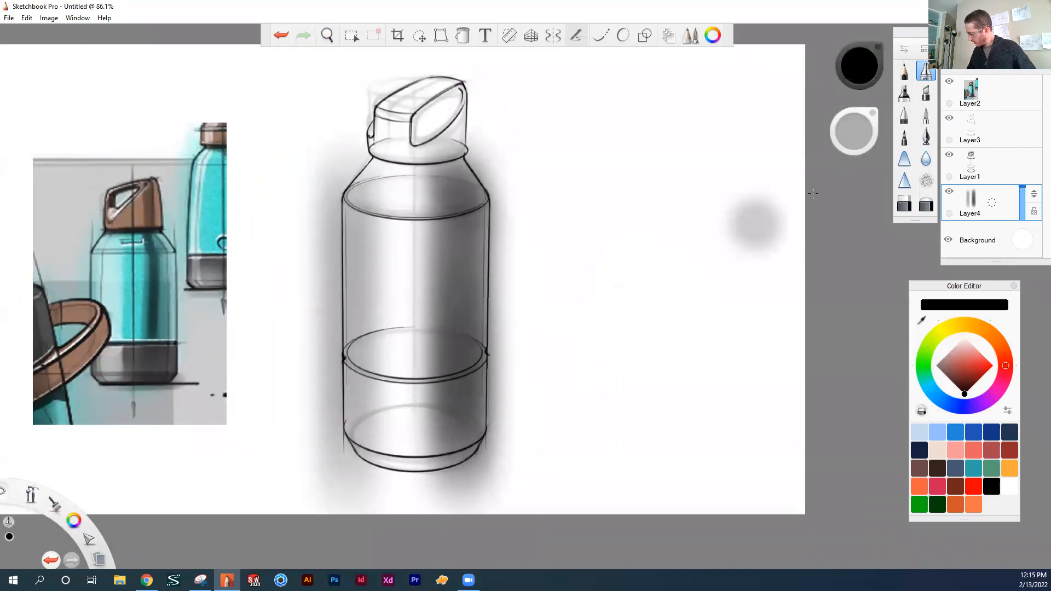
pyautogui.moveTo(851, 126); pyautogui.dragTo(850, 128)
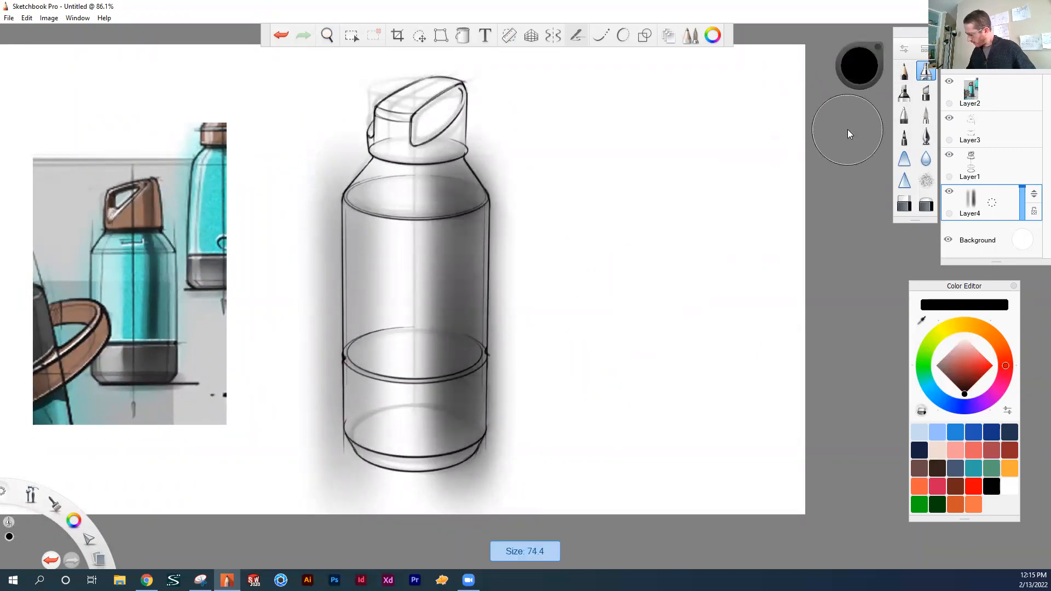
pyautogui.press('space')
pyautogui.moveTo(633, 150)
pyautogui.mouseDown()
pyautogui.moveTo(680, 193)
pyautogui.moveTo(658, 314)
pyautogui.moveTo(644, 278)
pyautogui.mouseUp()
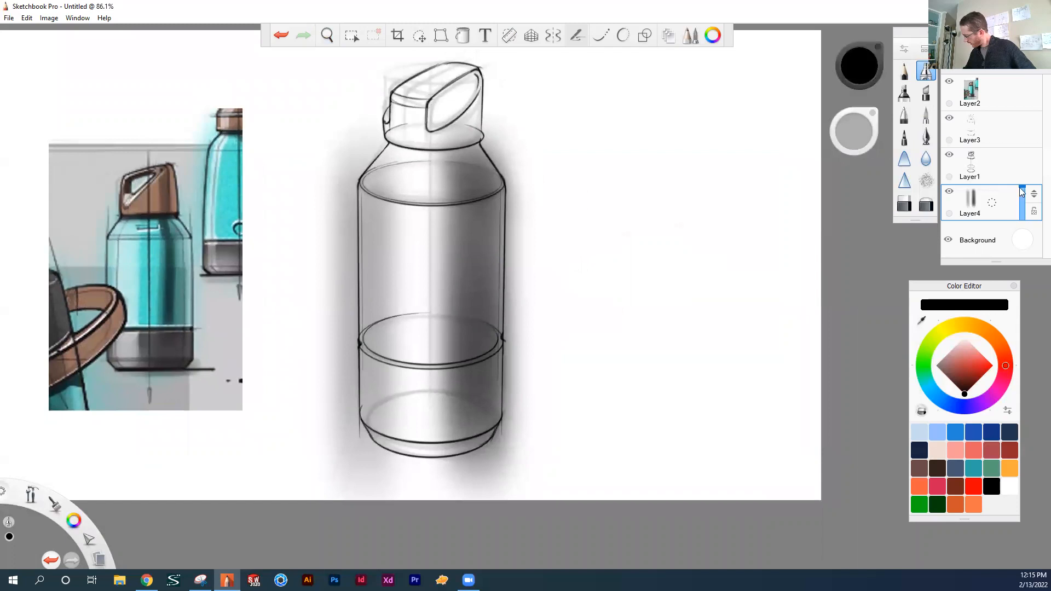
# Step: Erase the shading that spills below the bottle's base and angled lower corners with an enlarged hard eraser
pyautogui.click(904, 206)
pyautogui.press('space')
pyautogui.moveTo(667, 376); pyautogui.dragTo(693, 303)
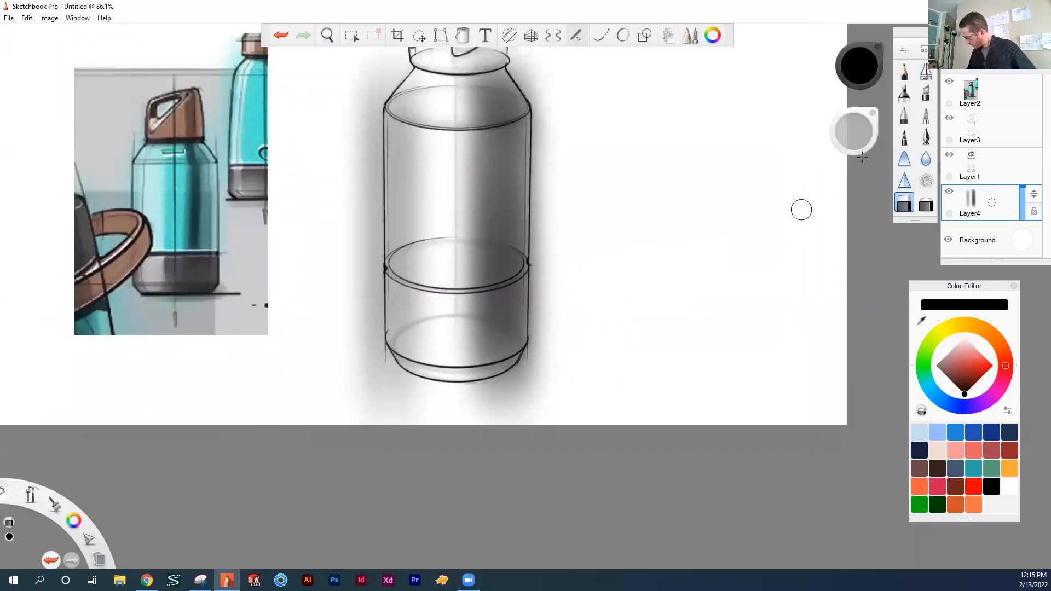
pyautogui.moveTo(854, 133); pyautogui.dragTo(1013, 145)
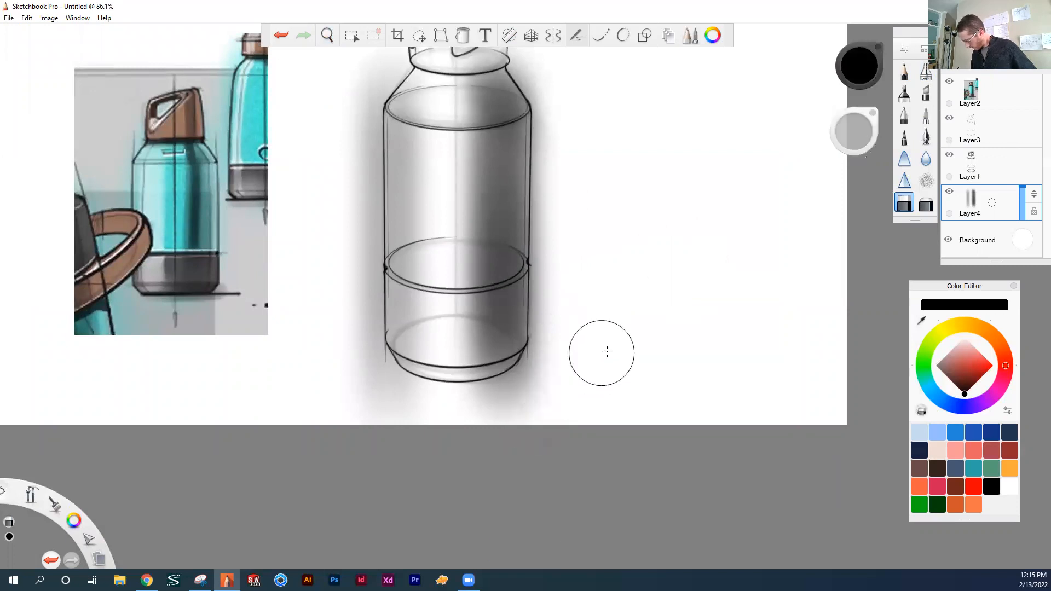
pyautogui.moveTo(512, 413); pyautogui.dragTo(607, 351)
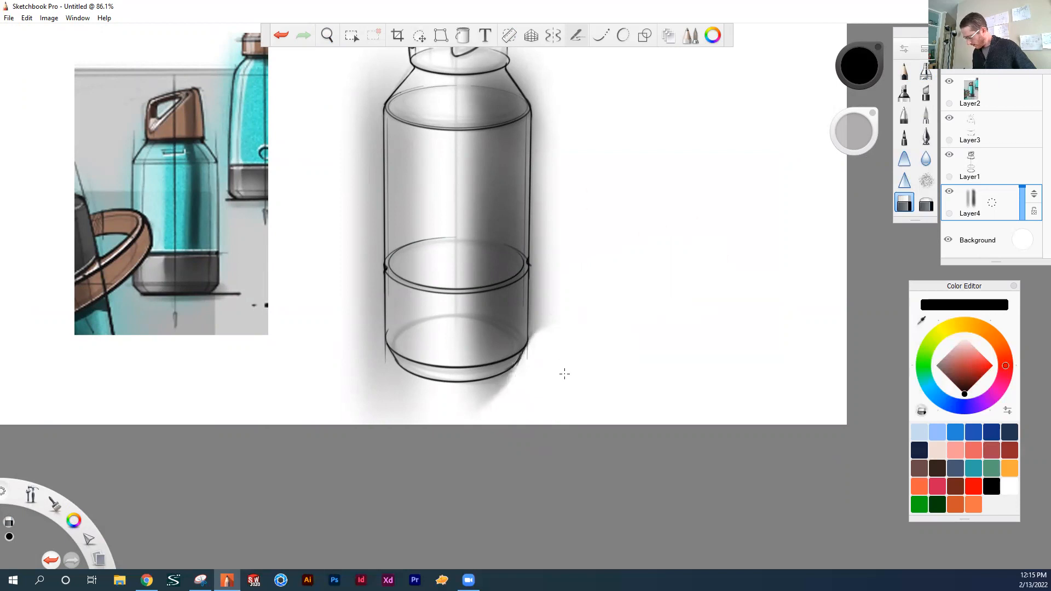
pyautogui.moveTo(536, 402); pyautogui.dragTo(461, 415)
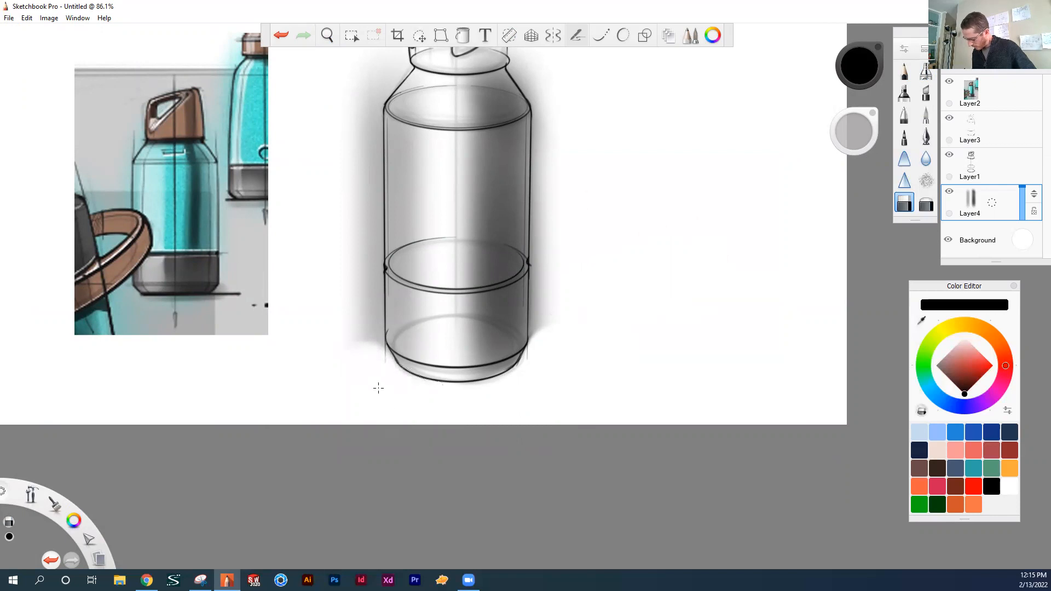
# Step: Fade the airbrush spill along the outside of the bottle's right edge with an enlarged soft eraser
pyautogui.click(927, 206)
pyautogui.moveTo(850, 146); pyautogui.dragTo(850, 129)
pyautogui.press('space')
pyautogui.moveTo(751, 238); pyautogui.dragTo(538, 360)
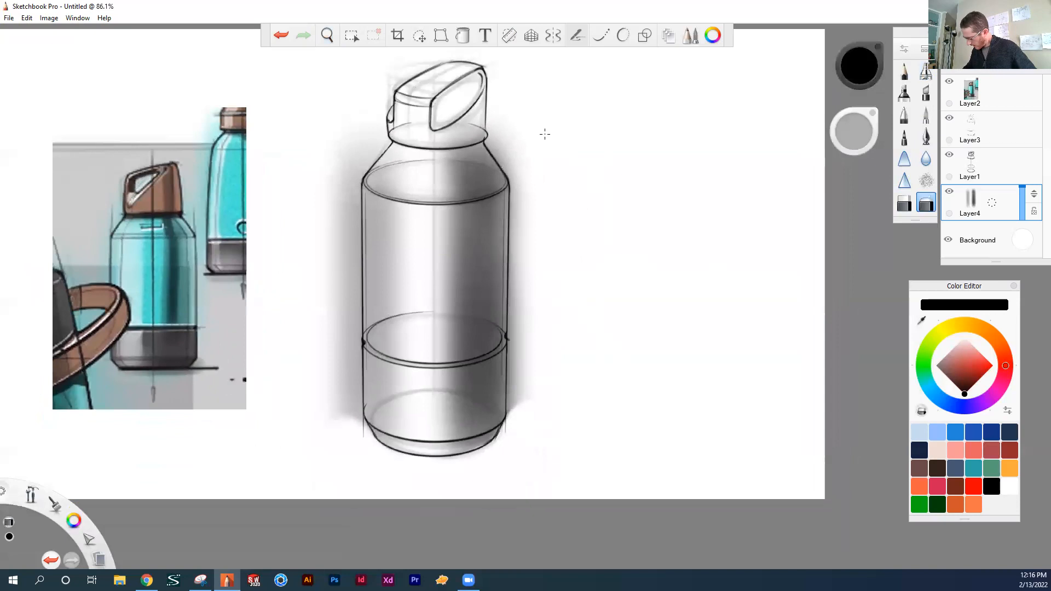
pyautogui.moveTo(550, 241); pyautogui.dragTo(552, 416)
pyautogui.moveTo(552, 416); pyautogui.dragTo(554, 427)
pyautogui.moveTo(549, 151); pyautogui.dragTo(565, 386)
pyautogui.moveTo(541, 133); pyautogui.dragTo(559, 317)
# Step: Fade the airbrush spill along the outside of the bottle's left edge with the soft eraser and readjust the eraser
pyautogui.press('space')
pyautogui.moveTo(685, 250); pyautogui.dragTo(714, 240)
pyautogui.moveTo(368, 131); pyautogui.dragTo(361, 399)
pyautogui.moveTo(361, 154); pyautogui.dragTo(358, 387)
pyautogui.press('space')
pyautogui.moveTo(737, 243); pyautogui.dragTo(714, 255)
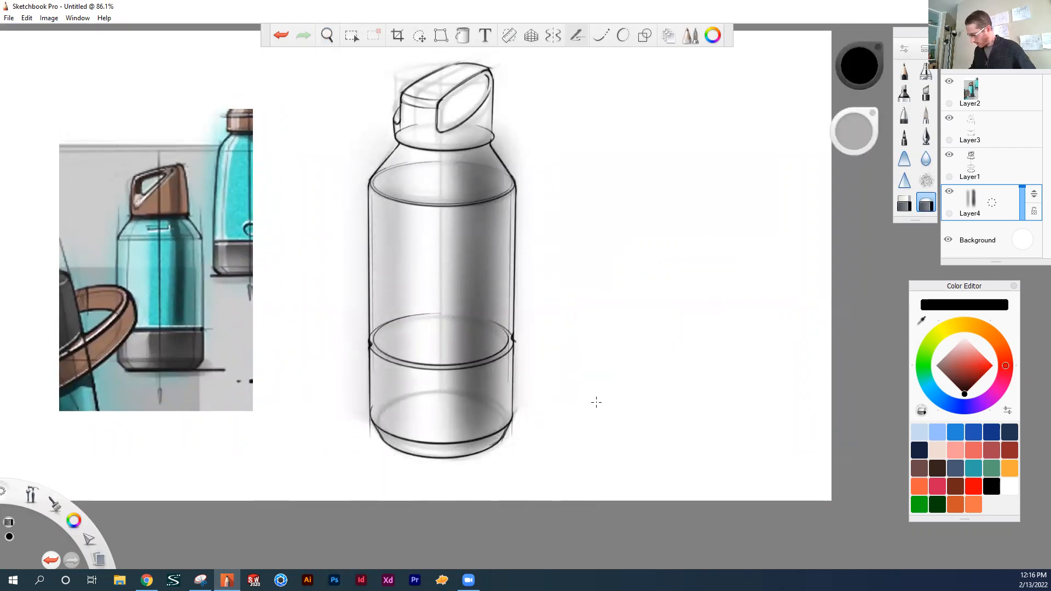
pyautogui.press('space')
pyautogui.moveTo(744, 175); pyautogui.dragTo(729, 230)
pyautogui.moveTo(850, 127); pyautogui.dragTo(827, 127)
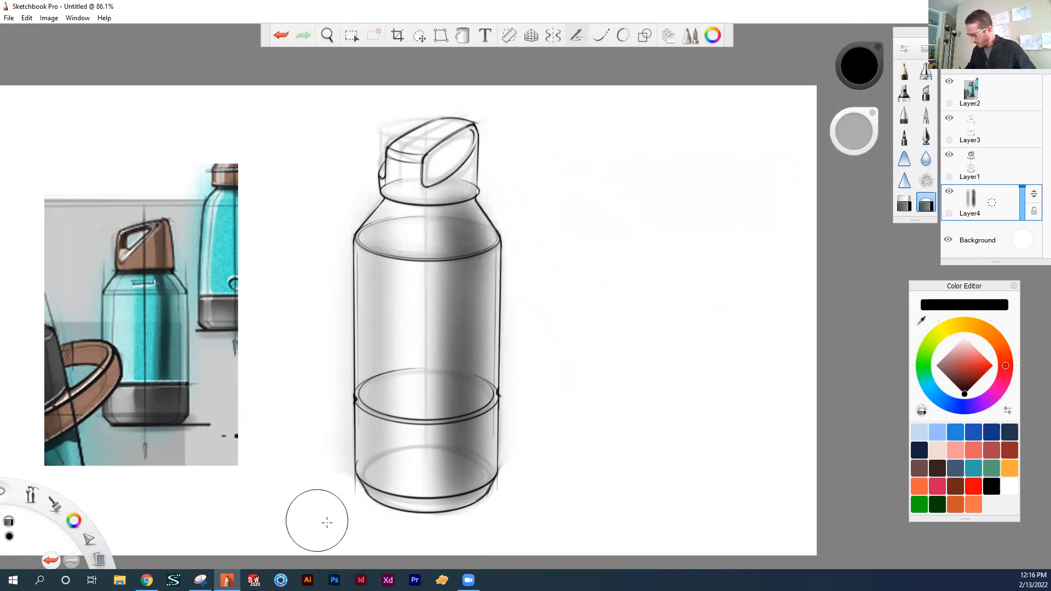
# Step: Add a new layer directly above the bottle's shading layer and choose the airbrush
pyautogui.press('space')
pyautogui.moveTo(520, 321); pyautogui.dragTo(556, 356)
pyautogui.moveTo(596, 321); pyautogui.dragTo(593, 307)
pyautogui.moveTo(555, 342); pyautogui.dragTo(573, 317)
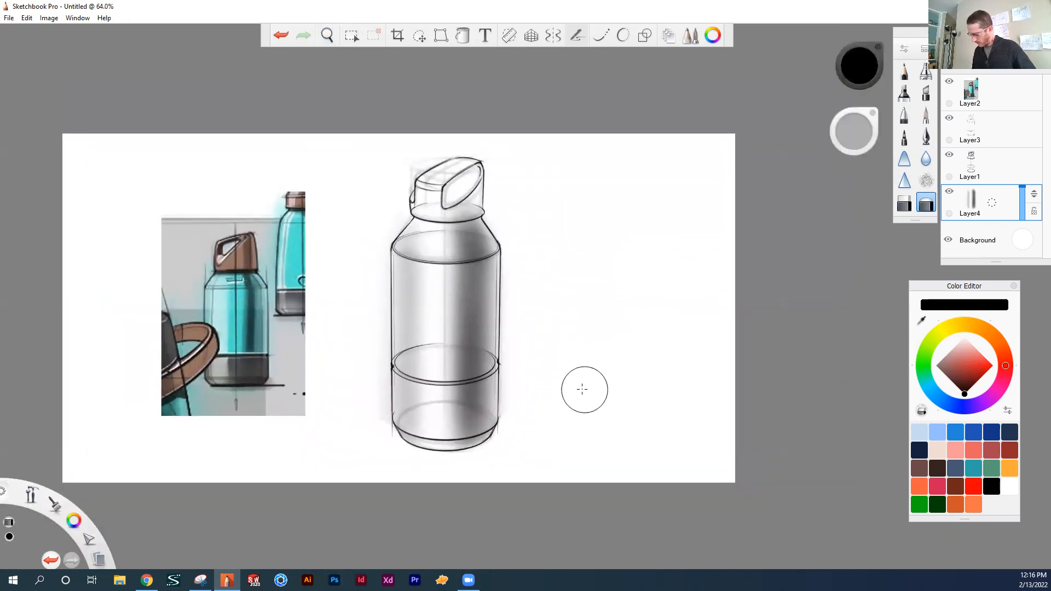
pyautogui.press('space')
pyautogui.moveTo(646, 315); pyautogui.dragTo(650, 309)
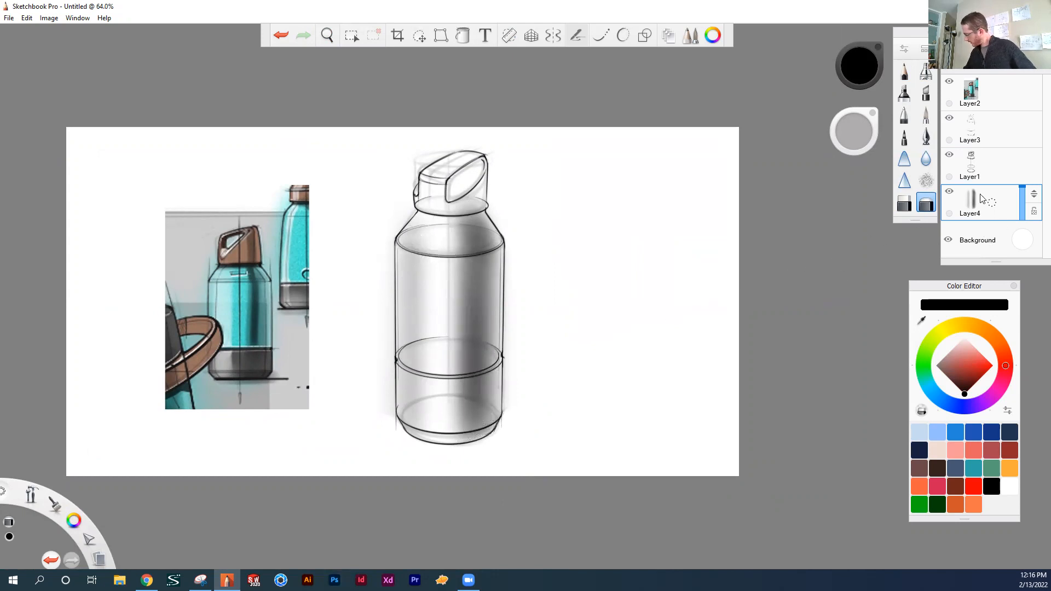
pyautogui.click(951, 59)
pyautogui.click(926, 72)
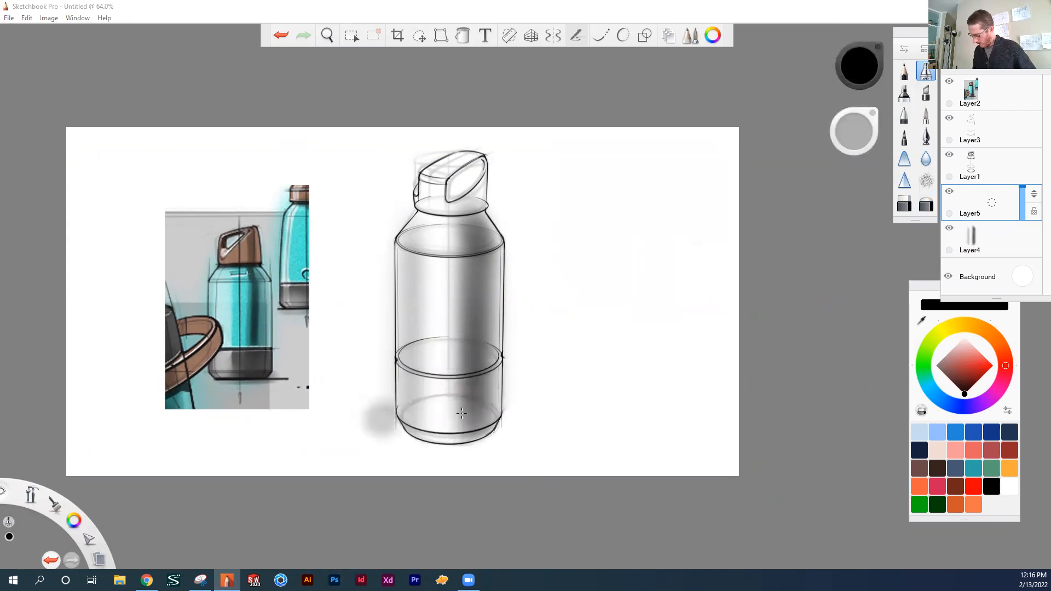
# Step: Airbrush solid black over the bottle's lower base section on the new layer and lower that layer's opacity to about half
pyautogui.press('space')
pyautogui.moveTo(566, 376)
pyautogui.mouseDown()
pyautogui.moveTo(617, 290)
pyautogui.moveTo(687, 277)
pyautogui.moveTo(686, 332)
pyautogui.moveTo(704, 325)
pyautogui.mouseUp()
pyautogui.moveTo(856, 135); pyautogui.dragTo(857, 136)
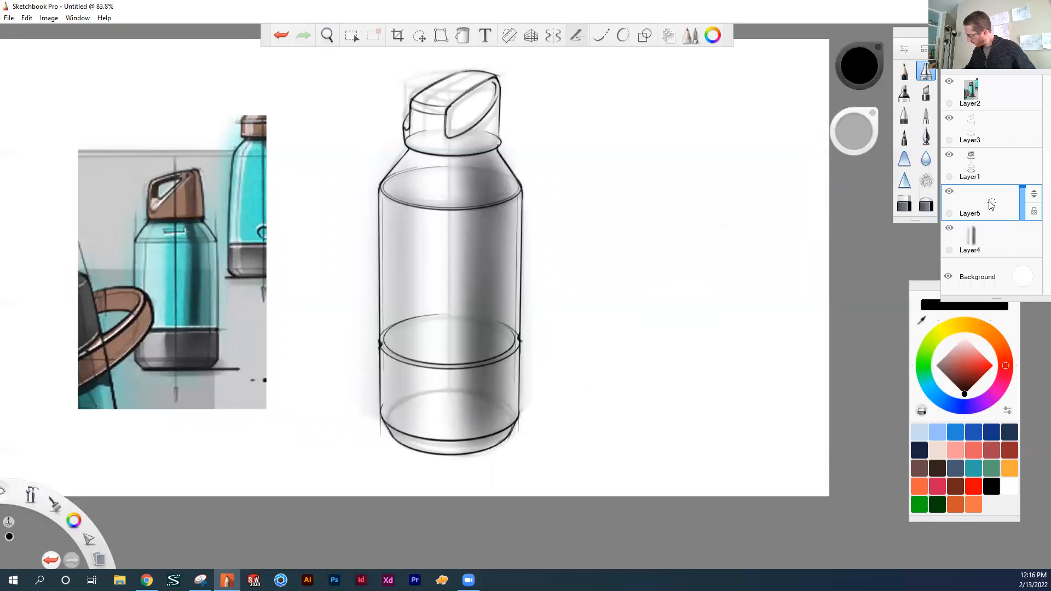
pyautogui.moveTo(377, 361)
pyautogui.mouseDown()
pyautogui.moveTo(358, 377)
pyautogui.moveTo(368, 387)
pyautogui.moveTo(430, 373)
pyautogui.moveTo(489, 399)
pyautogui.moveTo(487, 425)
pyautogui.moveTo(389, 446)
pyautogui.moveTo(455, 459)
pyautogui.moveTo(528, 351)
pyautogui.moveTo(416, 460)
pyautogui.mouseUp()
pyautogui.moveTo(1023, 196); pyautogui.dragTo(1022, 199)
# Step: Erase the dark spill outside the base section's left edge with a resized hard eraser
pyautogui.click(900, 205)
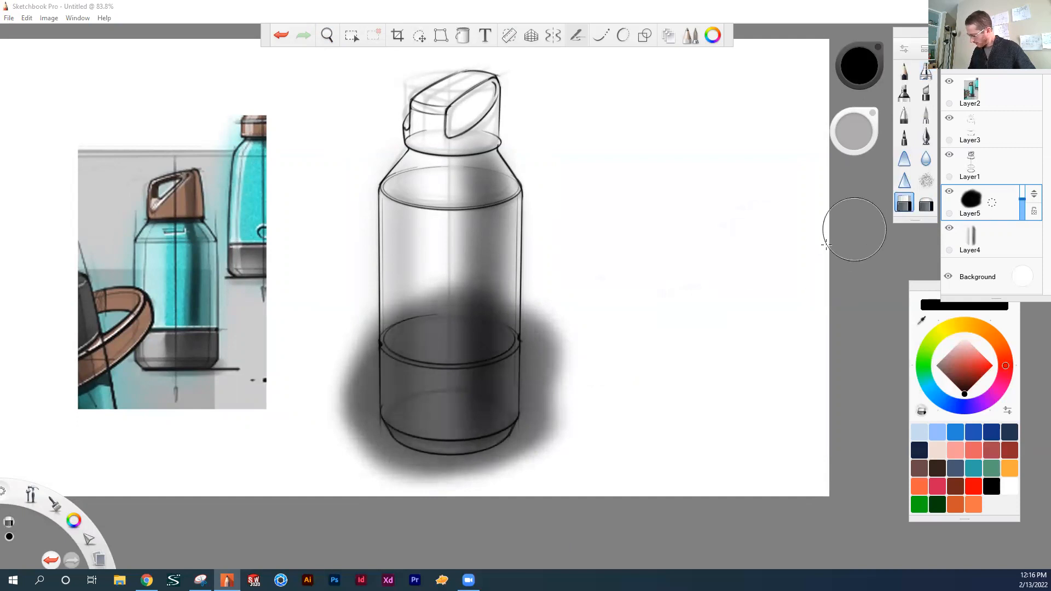
pyautogui.moveTo(855, 131); pyautogui.dragTo(848, 131)
pyautogui.press('space')
pyautogui.moveTo(552, 371)
pyautogui.mouseDown()
pyautogui.moveTo(544, 220)
pyautogui.moveTo(552, 370)
pyautogui.moveTo(647, 322)
pyautogui.moveTo(758, 407)
pyautogui.mouseUp()
pyautogui.moveTo(725, 419); pyautogui.dragTo(544, 272)
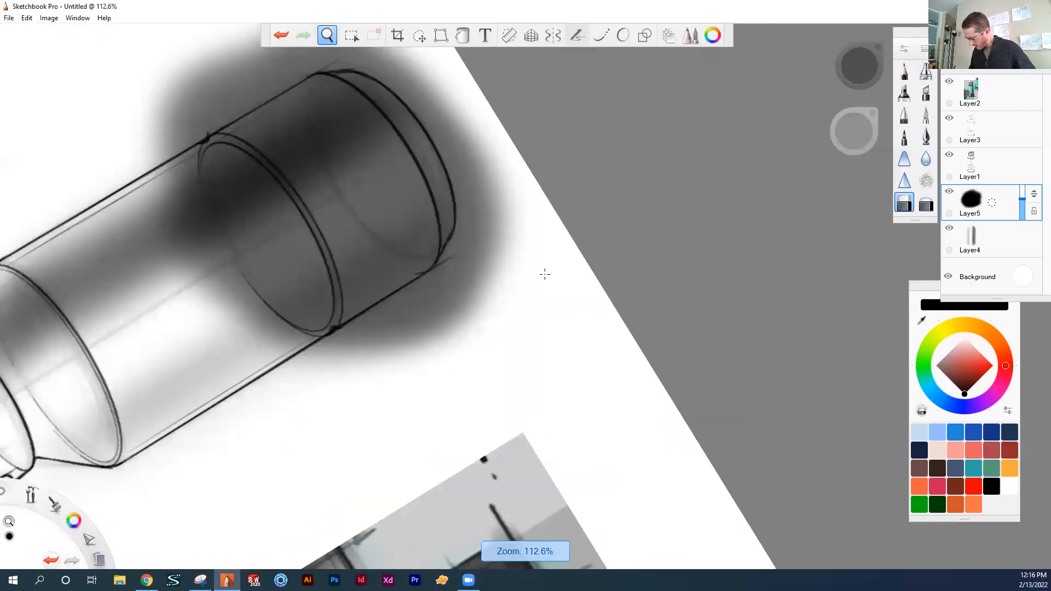
pyautogui.moveTo(361, 408)
pyautogui.mouseDown()
pyautogui.moveTo(433, 321)
pyautogui.moveTo(297, 378)
pyautogui.moveTo(493, 273)
pyautogui.moveTo(298, 375)
pyautogui.mouseUp()
pyautogui.moveTo(485, 271)
pyautogui.mouseDown()
pyautogui.moveTo(312, 368)
pyautogui.moveTo(485, 258)
pyautogui.mouseUp()
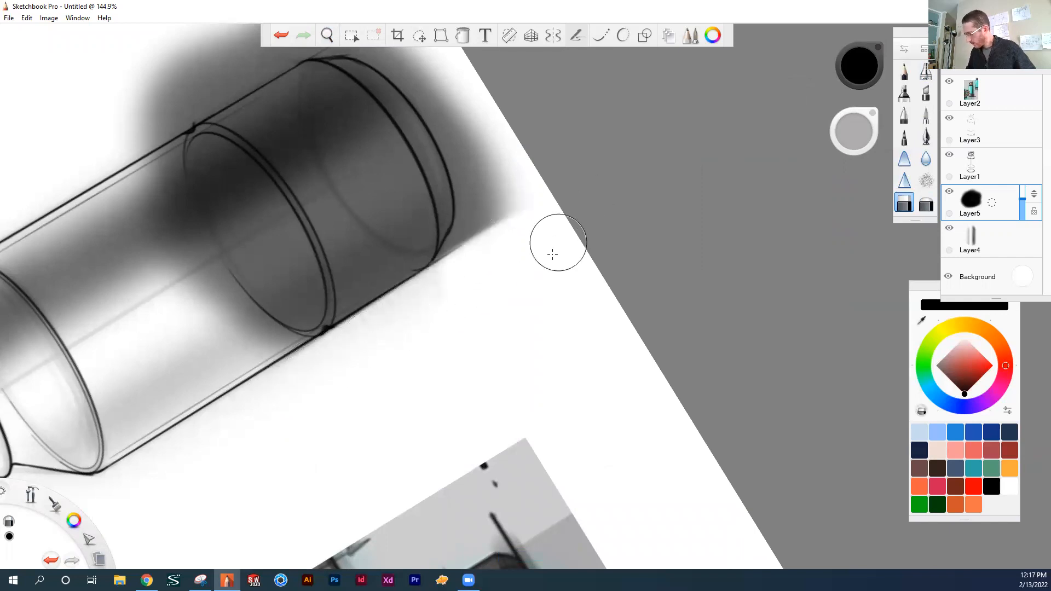
# Step: Erase the dark spill around the lower left corner and below the curved bottom of the base
pyautogui.press('space')
pyautogui.moveTo(425, 361); pyautogui.dragTo(255, 457)
pyautogui.moveTo(388, 357)
pyautogui.mouseDown()
pyautogui.moveTo(408, 391)
pyautogui.moveTo(379, 334)
pyautogui.moveTo(389, 239)
pyautogui.moveTo(215, 307)
pyautogui.moveTo(300, 291)
pyautogui.moveTo(346, 249)
pyautogui.mouseUp()
pyautogui.moveTo(296, 285); pyautogui.dragTo(339, 250)
pyautogui.moveTo(272, 298); pyautogui.dragTo(343, 243)
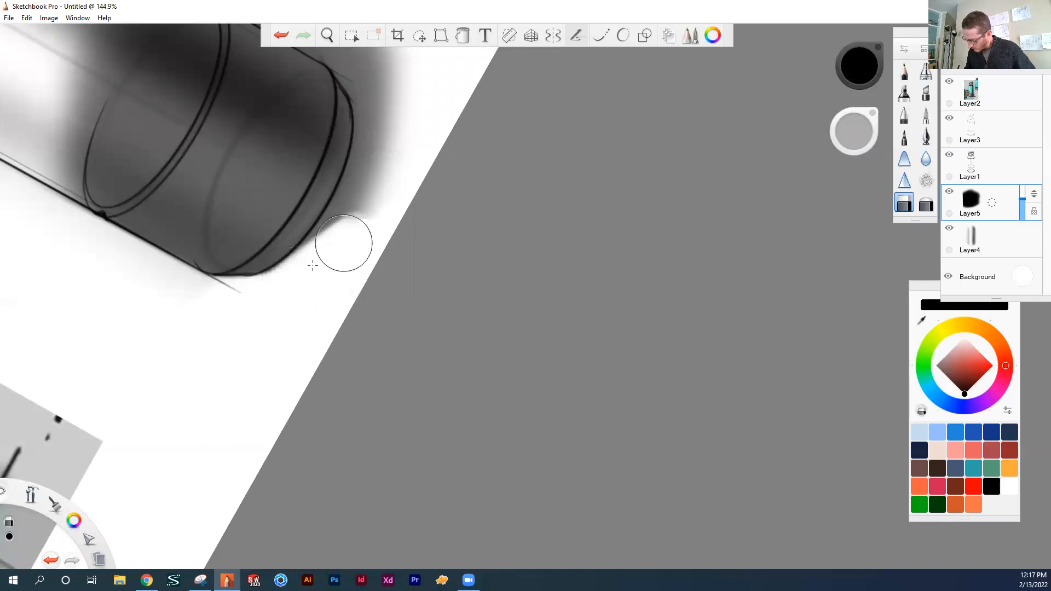
pyautogui.moveTo(270, 297)
pyautogui.mouseDown()
pyautogui.moveTo(352, 217)
pyautogui.moveTo(361, 186)
pyautogui.moveTo(309, 277)
pyautogui.moveTo(401, 129)
pyautogui.mouseUp()
pyautogui.moveTo(315, 274); pyautogui.dragTo(392, 117)
# Step: Erase the dark spill around the base's lower right corner and outside its right edge
pyautogui.press('space')
pyautogui.moveTo(451, 138)
pyautogui.mouseDown()
pyautogui.moveTo(400, 329)
pyautogui.moveTo(428, 184)
pyautogui.moveTo(282, 381)
pyautogui.mouseUp()
pyautogui.moveTo(368, 340)
pyautogui.mouseDown()
pyautogui.moveTo(401, 306)
pyautogui.moveTo(296, 341)
pyautogui.moveTo(303, 334)
pyautogui.mouseUp()
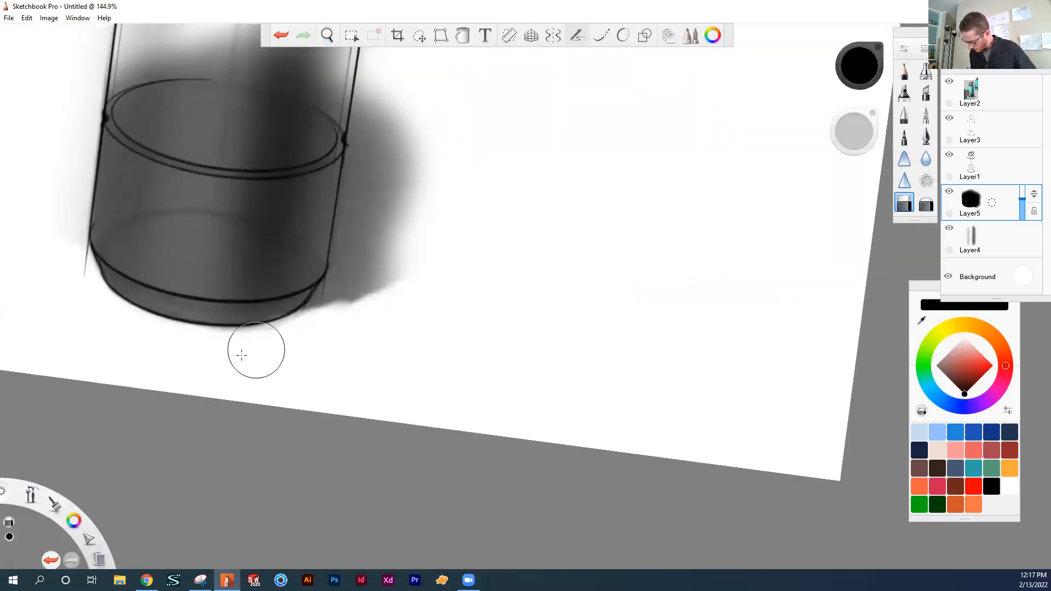
pyautogui.moveTo(372, 269)
pyautogui.mouseDown()
pyautogui.moveTo(325, 292)
pyautogui.moveTo(375, 234)
pyautogui.moveTo(376, 136)
pyautogui.moveTo(359, 295)
pyautogui.moveTo(364, 288)
pyautogui.moveTo(393, 123)
pyautogui.mouseUp()
pyautogui.moveTo(393, 124); pyautogui.dragTo(411, 257)
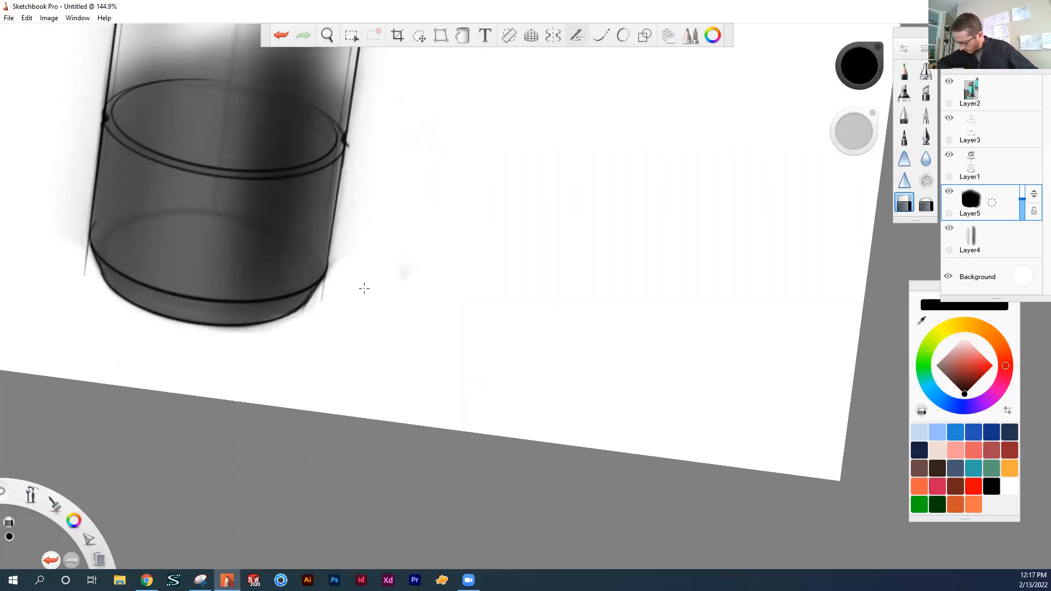
# Step: Erase the dark tone above the base section's front rim curve with a larger hard eraser
pyautogui.moveTo(352, 364)
pyautogui.mouseDown()
pyautogui.moveTo(536, 298)
pyautogui.moveTo(542, 324)
pyautogui.mouseUp()
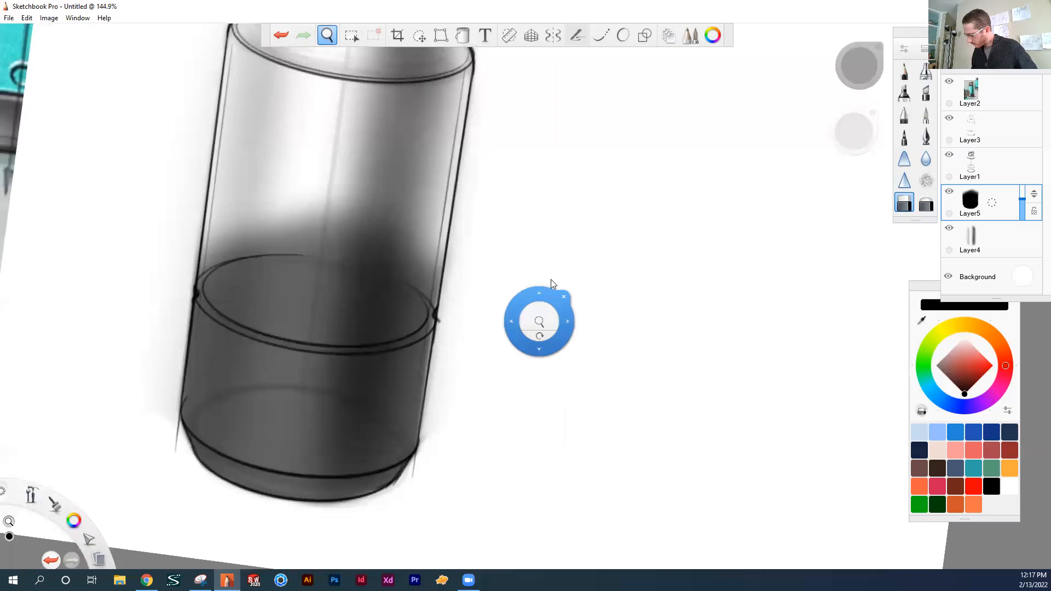
pyautogui.moveTo(852, 131); pyautogui.dragTo(850, 139)
pyautogui.press('space')
pyautogui.moveTo(471, 361)
pyautogui.mouseDown()
pyautogui.moveTo(445, 324)
pyautogui.moveTo(394, 300)
pyautogui.mouseUp()
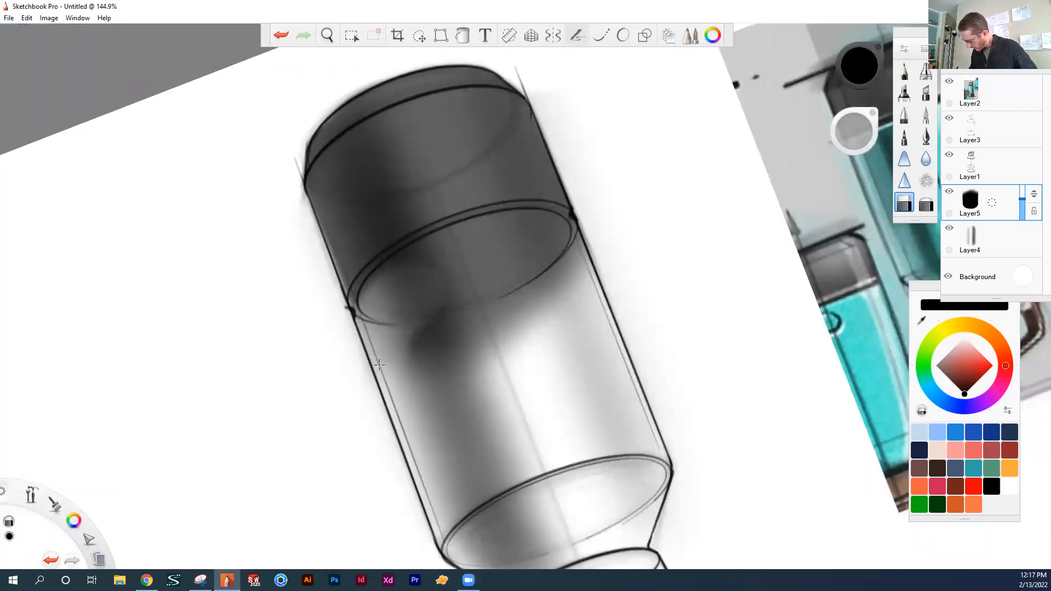
pyautogui.moveTo(380, 365); pyautogui.dragTo(542, 298)
pyautogui.moveTo(368, 373)
pyautogui.mouseDown()
pyautogui.moveTo(507, 258)
pyautogui.moveTo(548, 300)
pyautogui.mouseUp()
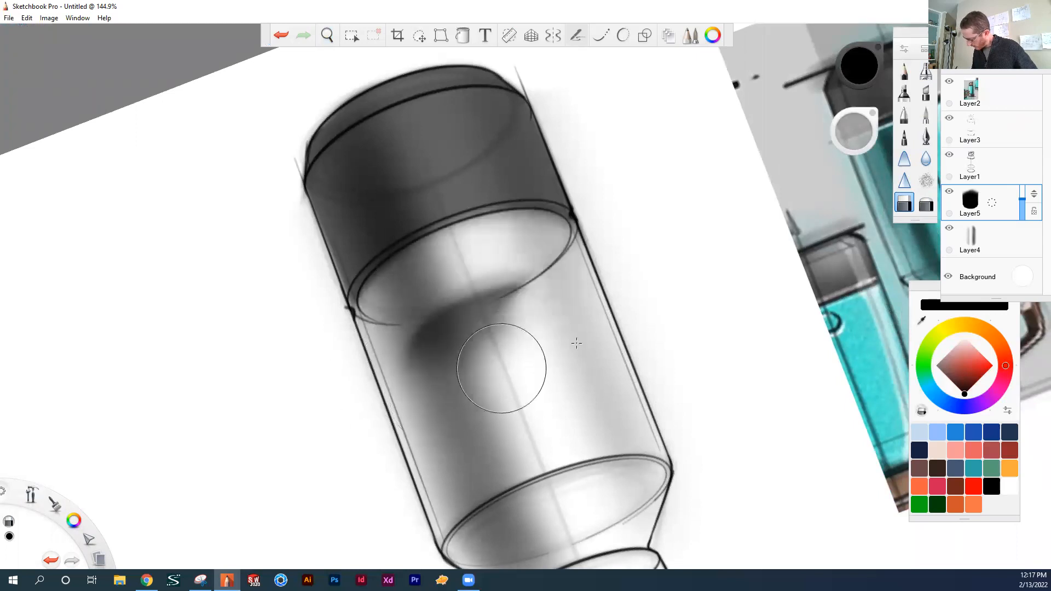
pyautogui.moveTo(391, 362); pyautogui.dragTo(520, 310)
pyautogui.moveTo(424, 338); pyautogui.dragTo(547, 298)
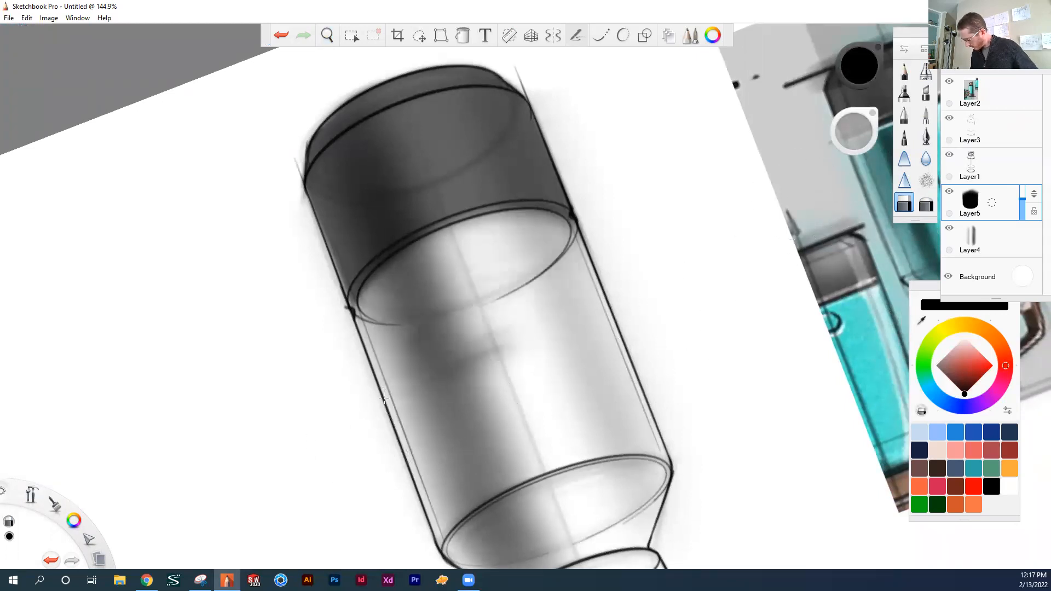
# Step: Clear the leftover dark smudges on the bottle's body above the base with a resized eraser
pyautogui.moveTo(853, 132); pyautogui.dragTo(852, 164)
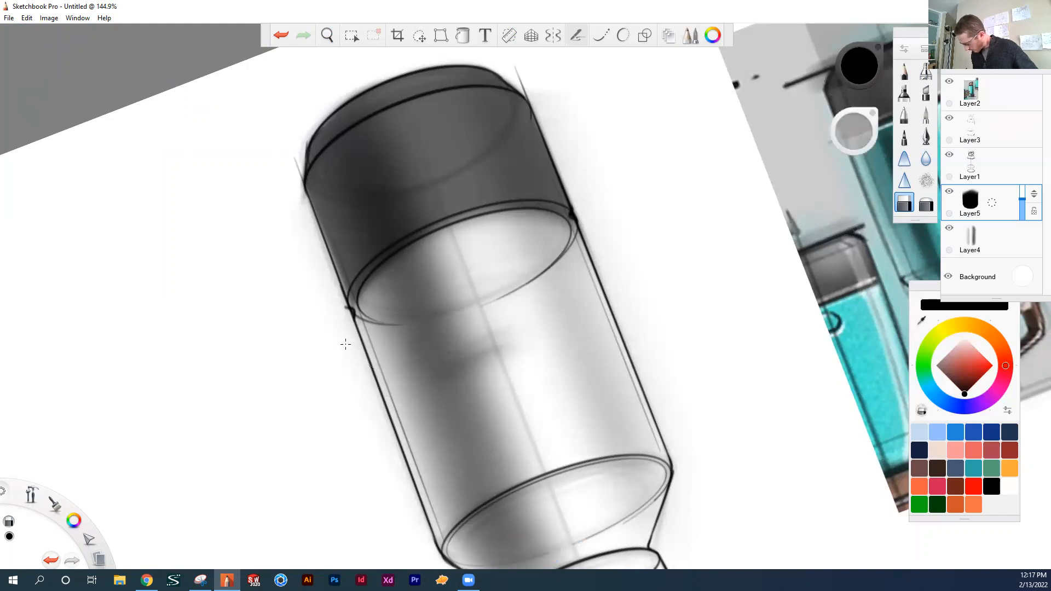
pyautogui.moveTo(449, 358); pyautogui.dragTo(515, 315)
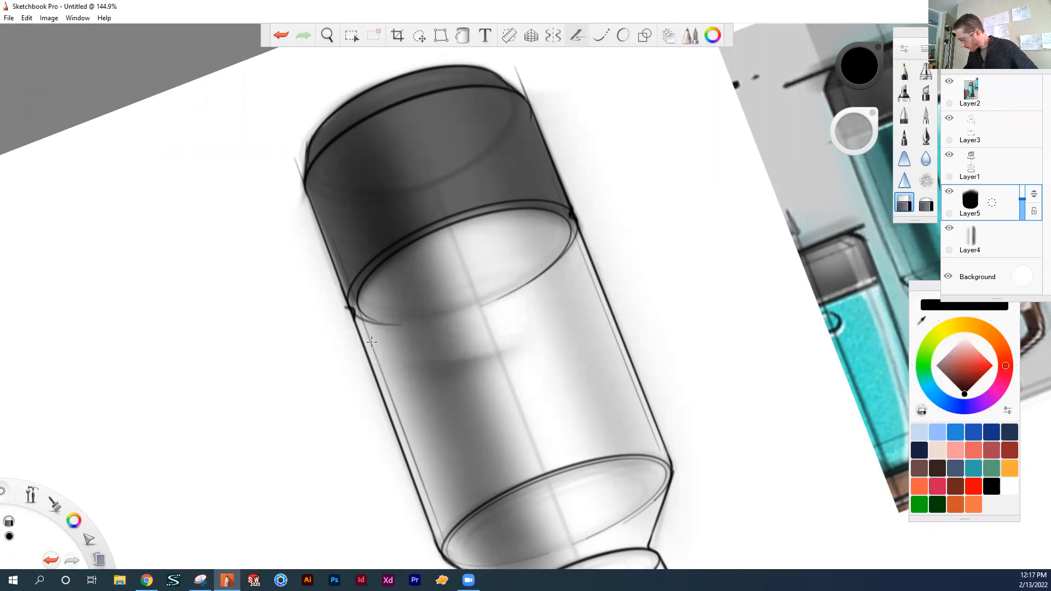
pyautogui.moveTo(509, 358); pyautogui.dragTo(446, 366)
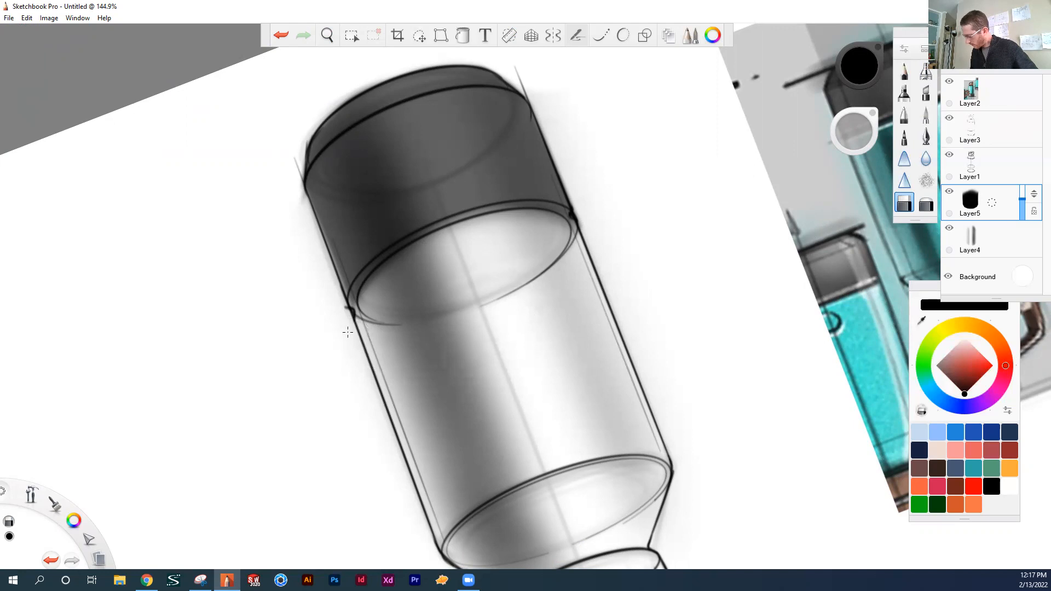
# Step: Merge the dark base layer with the shading layer below it
pyautogui.press('space')
pyautogui.moveTo(576, 287); pyautogui.dragTo(541, 414)
pyautogui.press('space')
pyautogui.moveTo(599, 252); pyautogui.dragTo(633, 247)
pyautogui.moveTo(659, 336); pyautogui.dragTo(514, 285)
pyautogui.moveTo(515, 280)
pyautogui.mouseDown()
pyautogui.moveTo(504, 272)
pyautogui.moveTo(514, 264)
pyautogui.mouseUp()
pyautogui.moveTo(573, 210); pyautogui.dragTo(713, 223)
pyautogui.moveTo(646, 348); pyautogui.dragTo(628, 362)
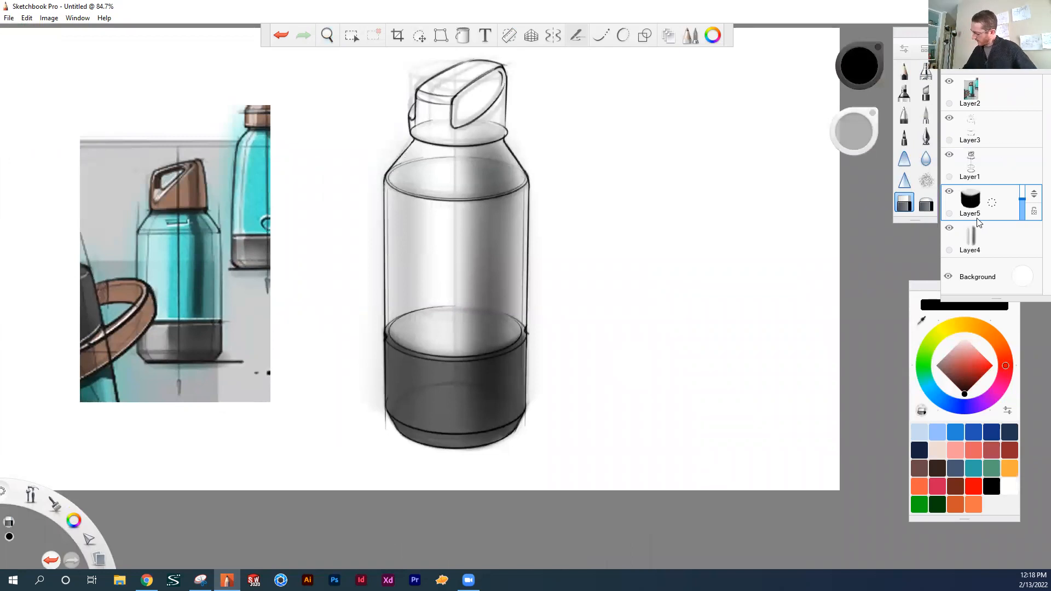
pyautogui.click(979, 207)
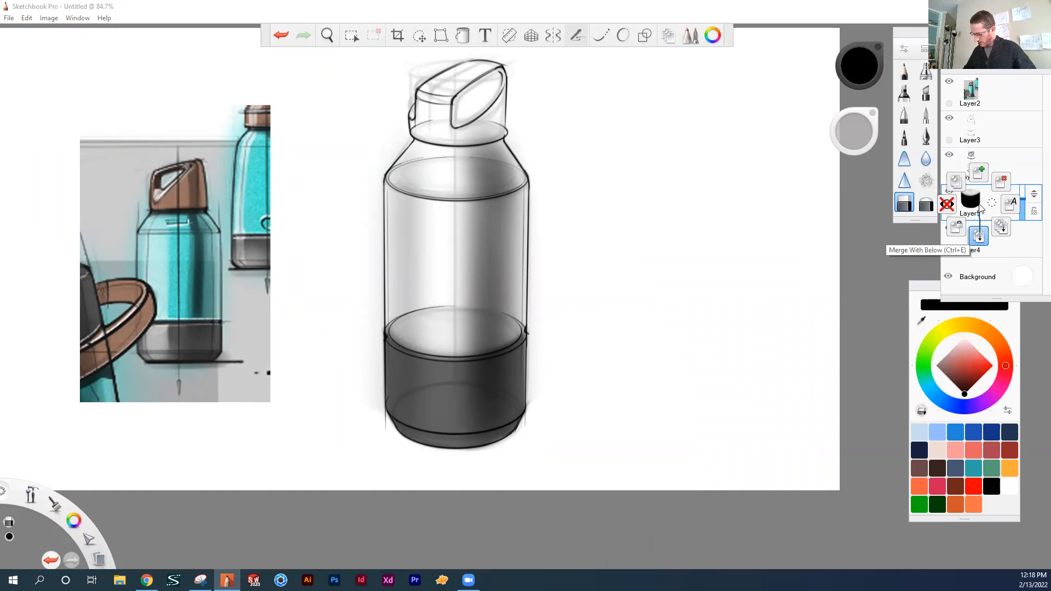
pyautogui.click(979, 235)
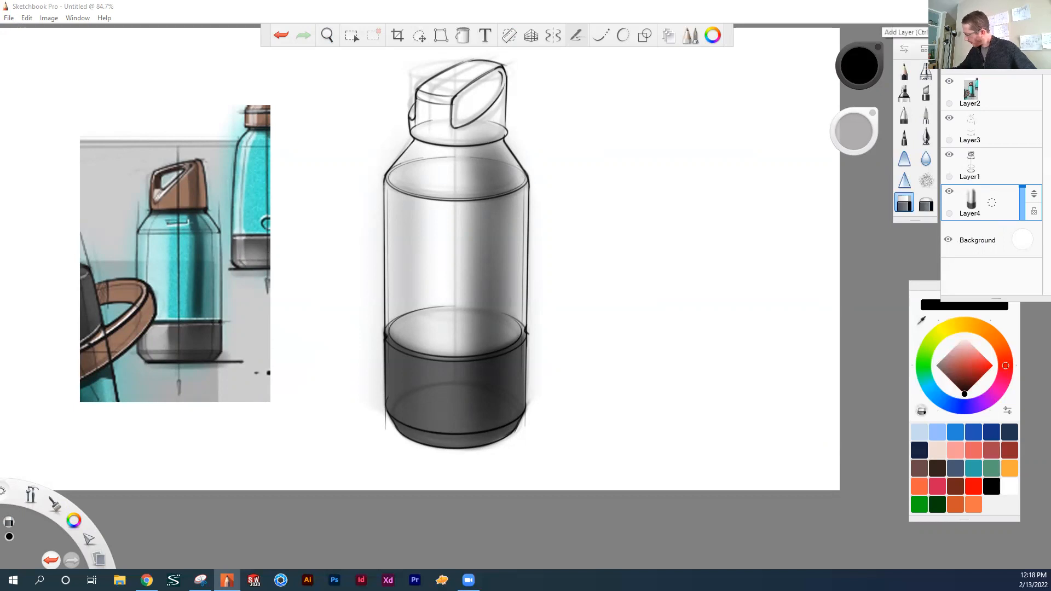
# Step: Add a new layer above the merged shading and set up the airbrush with white
pyautogui.hotkey('ctrl', 'l')
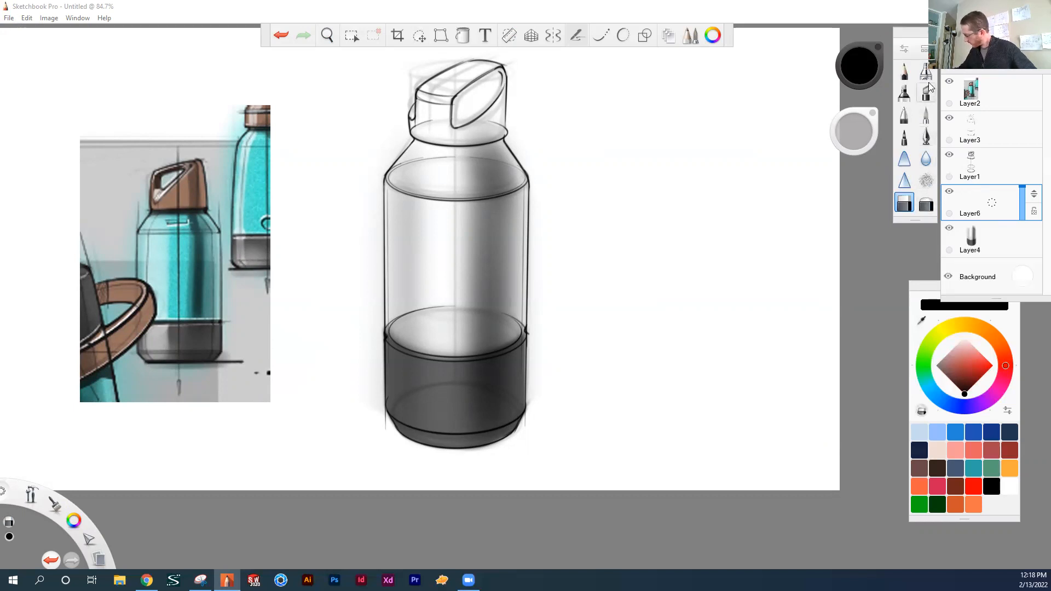
pyautogui.moveTo(858, 132); pyautogui.dragTo(864, 131)
pyautogui.click(1008, 488)
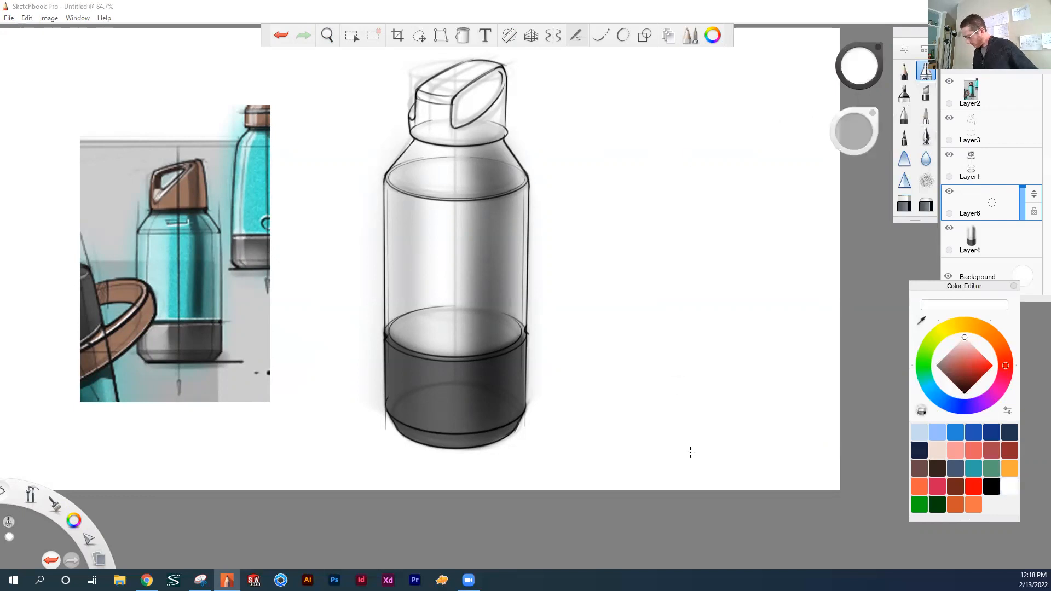
# Step: Airbrush a thin white highlight along the front rim at the top of the dark base with a resized brush
pyautogui.press('space')
pyautogui.moveTo(525, 388); pyautogui.dragTo(523, 380)
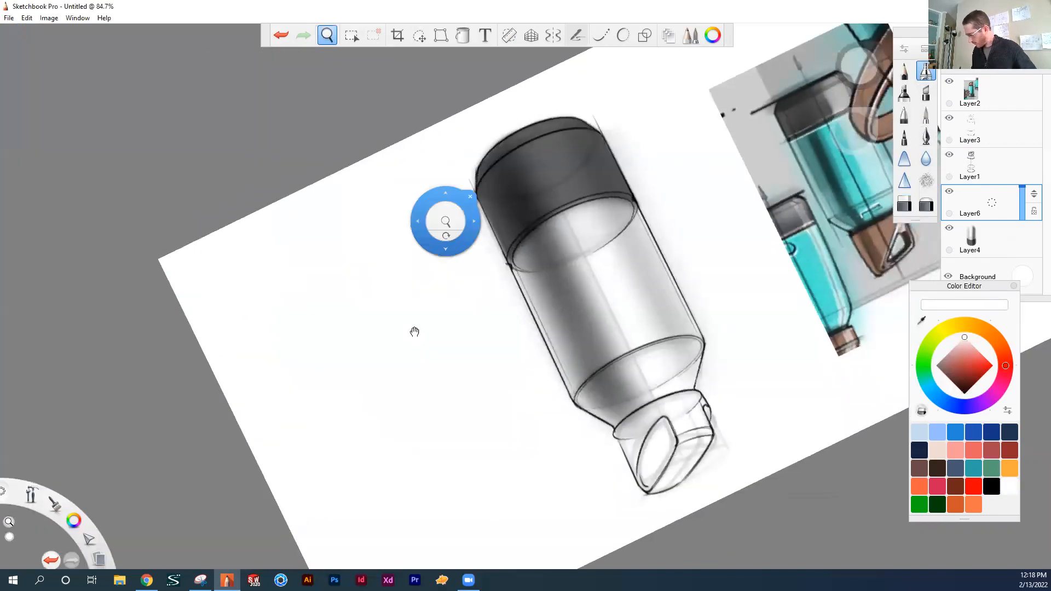
pyautogui.moveTo(416, 330); pyautogui.dragTo(354, 366)
pyautogui.moveTo(516, 308); pyautogui.dragTo(564, 279)
pyautogui.moveTo(427, 347); pyautogui.dragTo(353, 402)
pyautogui.moveTo(851, 130); pyautogui.dragTo(846, 133)
pyautogui.press('space')
pyautogui.moveTo(413, 300); pyautogui.dragTo(465, 270)
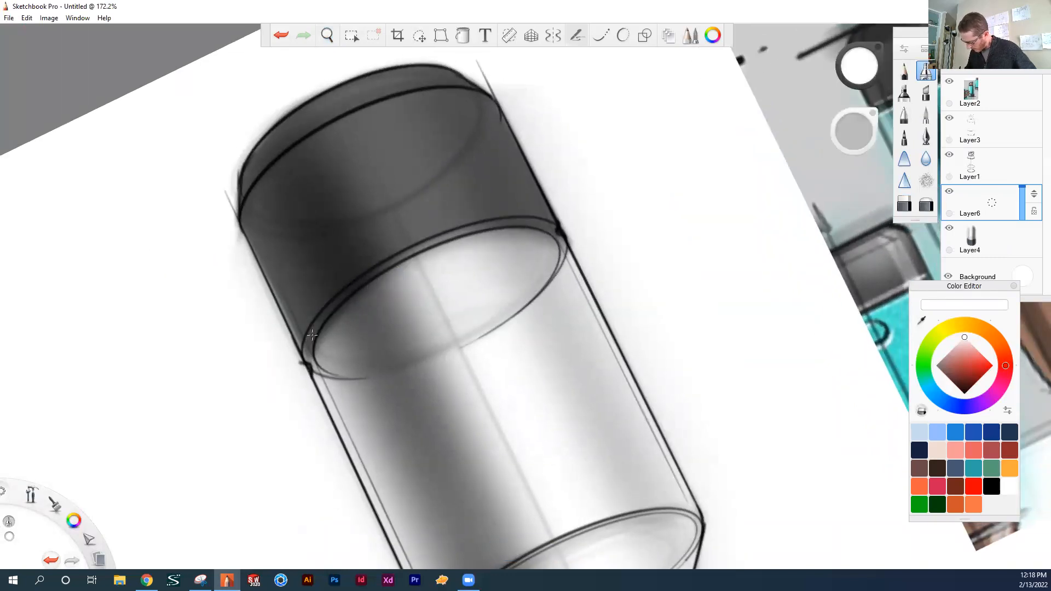
pyautogui.moveTo(312, 334); pyautogui.dragTo(564, 213)
# Step: Airbrush black along the angled band at the very bottom of the base to darken it
pyautogui.press('space')
pyautogui.moveTo(686, 155); pyautogui.dragTo(685, 214)
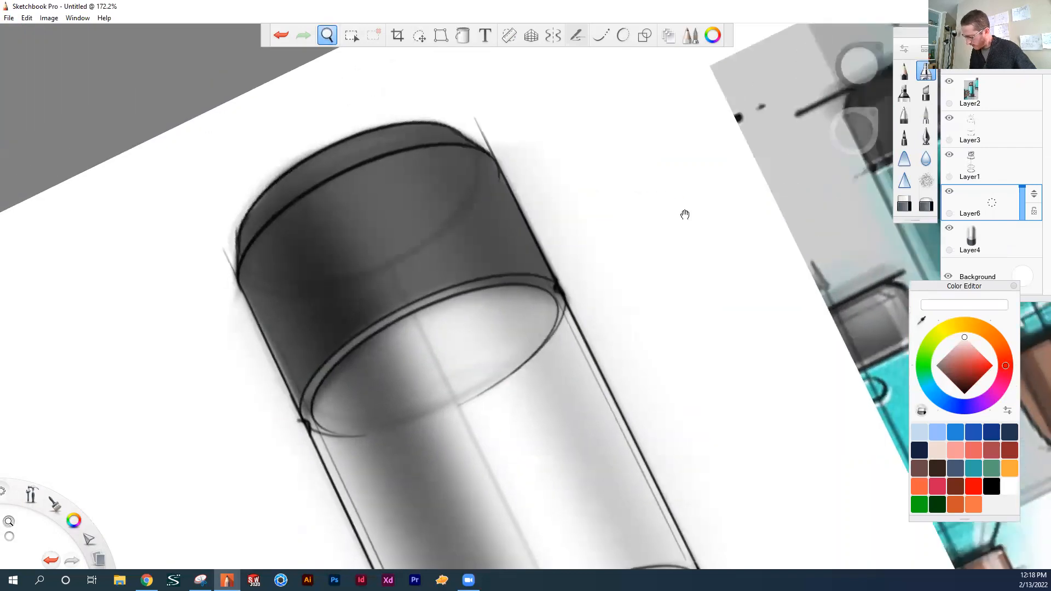
pyautogui.click(995, 489)
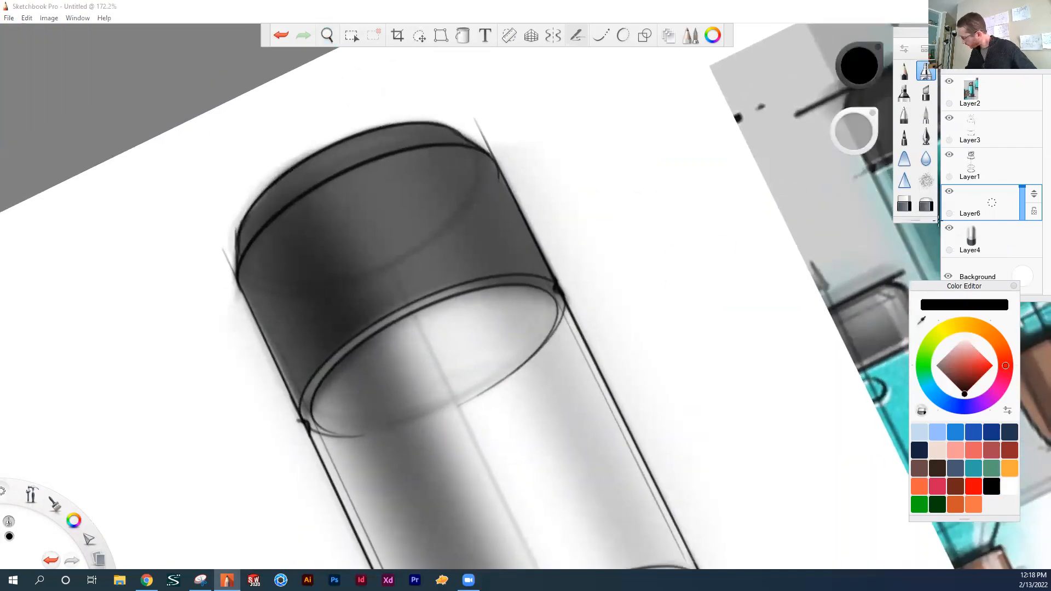
pyautogui.press('space')
pyautogui.moveTo(568, 244); pyautogui.dragTo(599, 289)
pyautogui.moveTo(514, 174)
pyautogui.mouseDown()
pyautogui.moveTo(311, 223)
pyautogui.moveTo(274, 284)
pyautogui.mouseUp()
pyautogui.moveTo(556, 167); pyautogui.dragTo(290, 257)
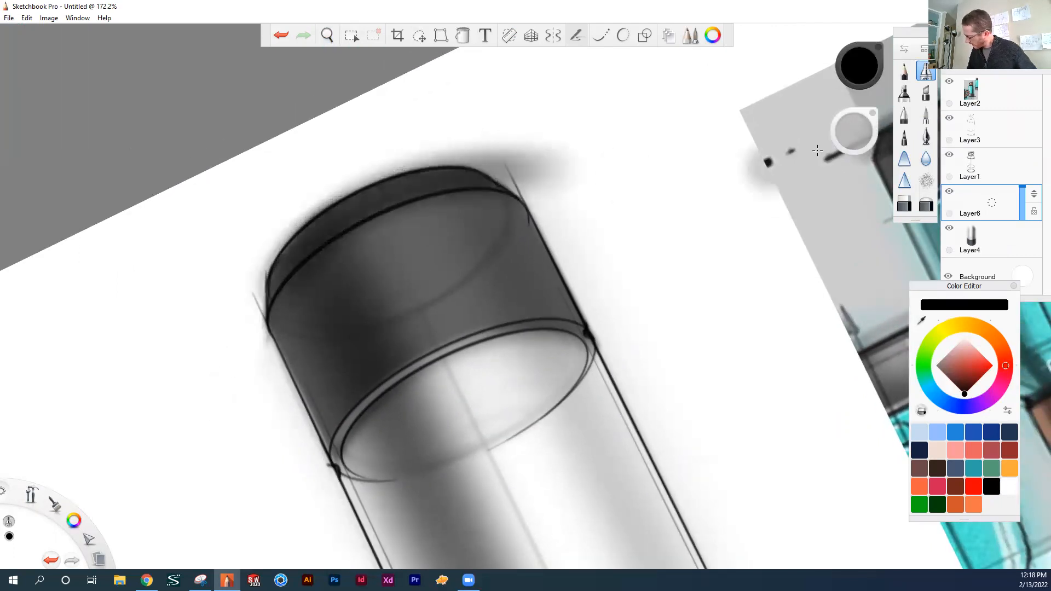
pyautogui.moveTo(553, 164); pyautogui.dragTo(241, 364)
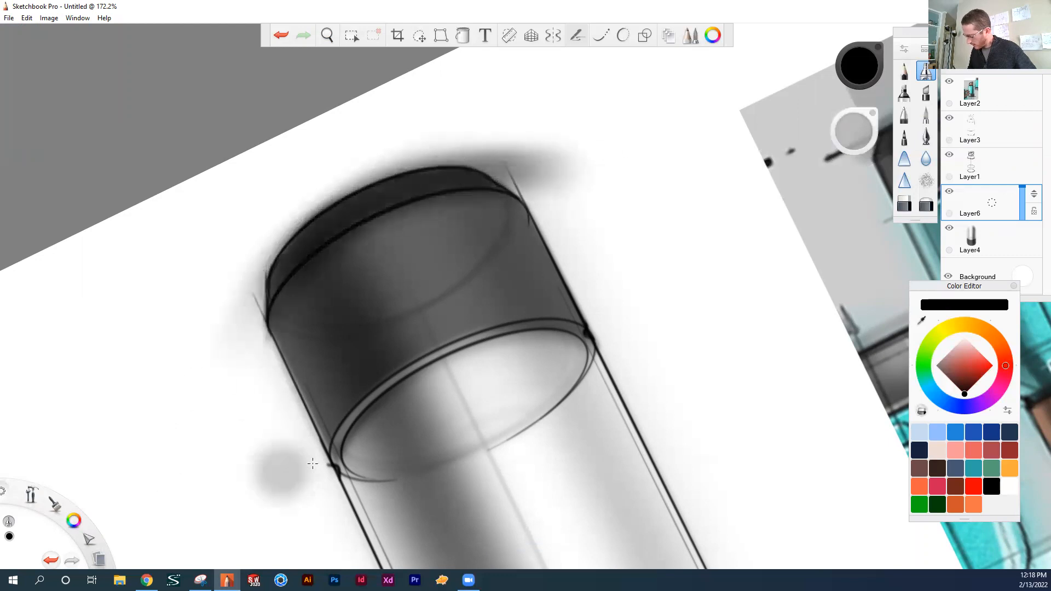
# Step: Erase the black spill outside the base's bottom edge and corners with the hard eraser, and switch to the soft eraser
pyautogui.click(905, 205)
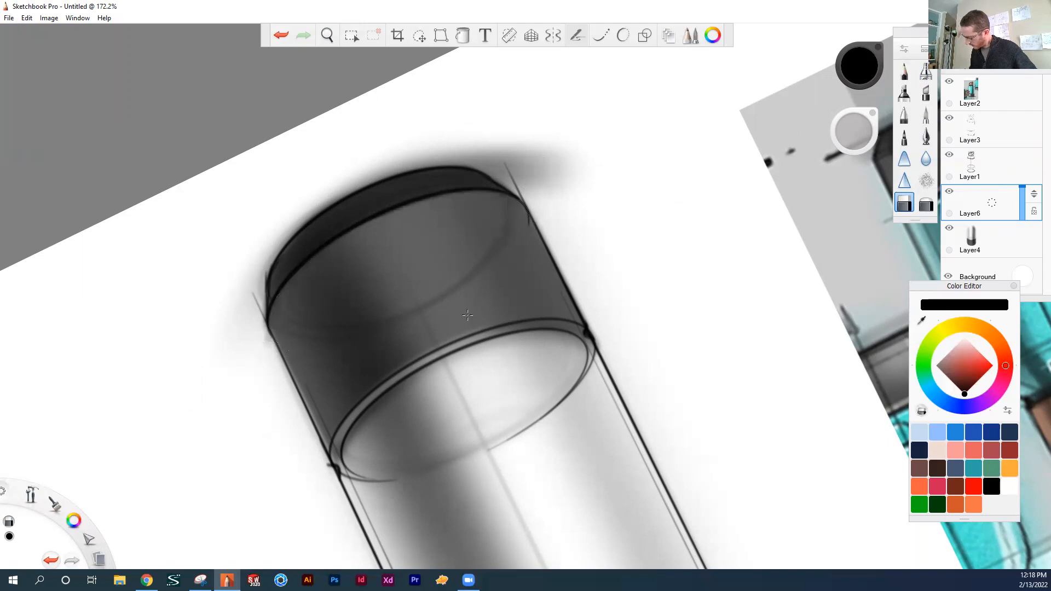
pyautogui.moveTo(291, 258); pyautogui.dragTo(248, 299)
pyautogui.moveTo(255, 258)
pyautogui.mouseDown()
pyautogui.moveTo(328, 180)
pyautogui.moveTo(409, 147)
pyautogui.moveTo(359, 162)
pyautogui.moveTo(444, 145)
pyautogui.moveTo(546, 188)
pyautogui.moveTo(582, 187)
pyautogui.mouseUp()
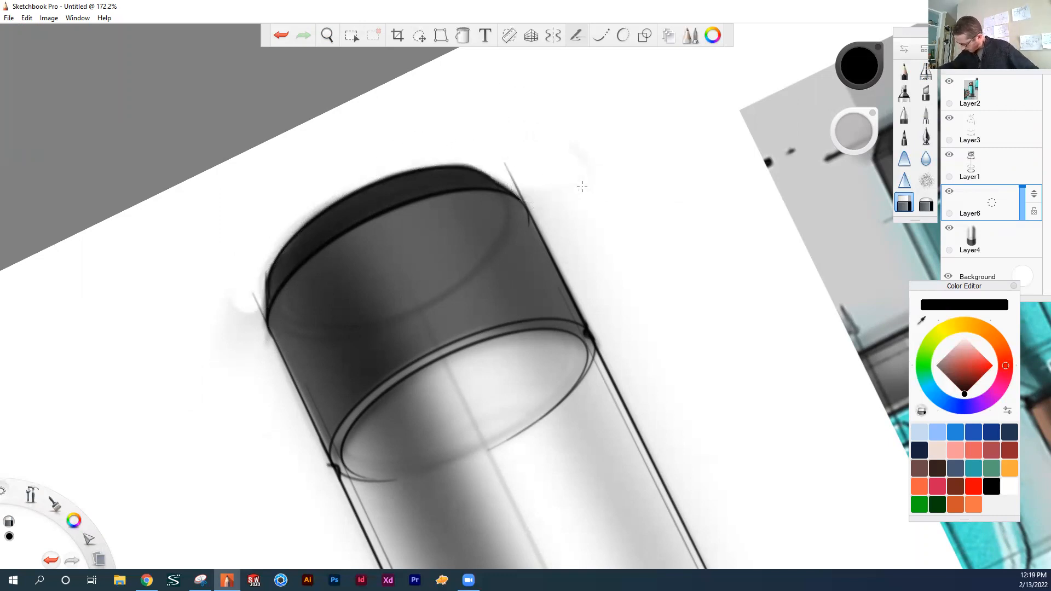
pyautogui.moveTo(246, 325); pyautogui.dragTo(229, 283)
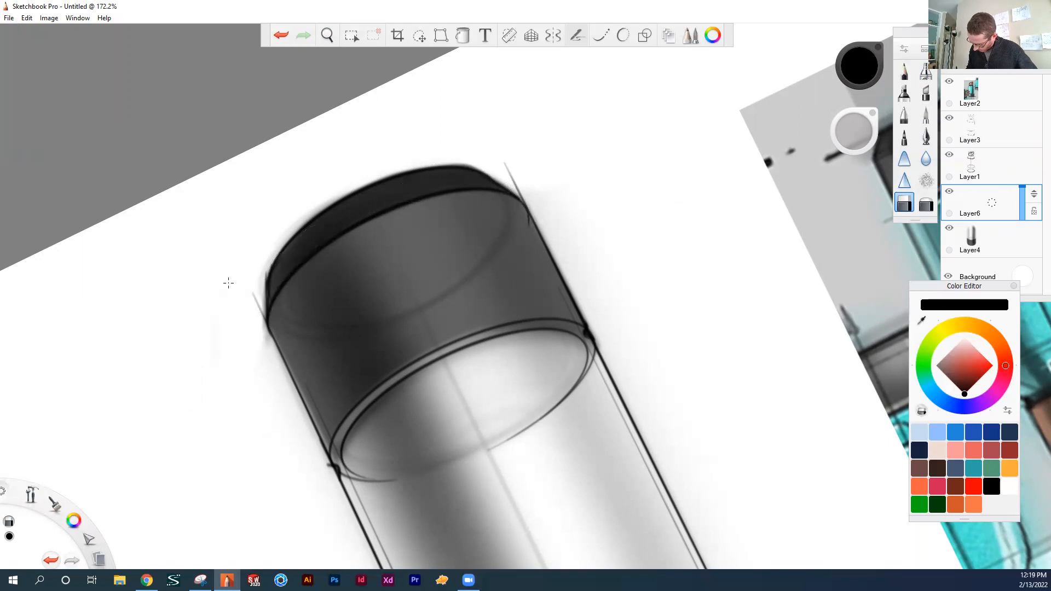
pyautogui.click(924, 207)
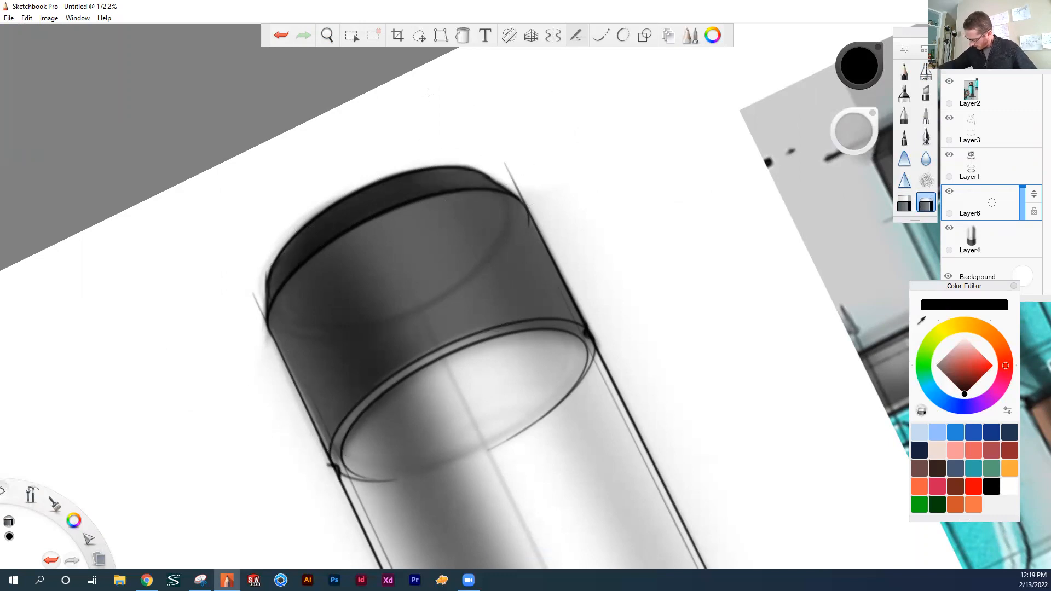
# Step: Test a lower opacity on the base's dark bottom band layer, restore it to full and merge it into the shading layer below
pyautogui.press('space')
pyautogui.moveTo(565, 296); pyautogui.dragTo(520, 407)
pyautogui.moveTo(589, 178); pyautogui.dragTo(586, 239)
pyautogui.moveTo(1022, 189); pyautogui.dragTo(1022, 206)
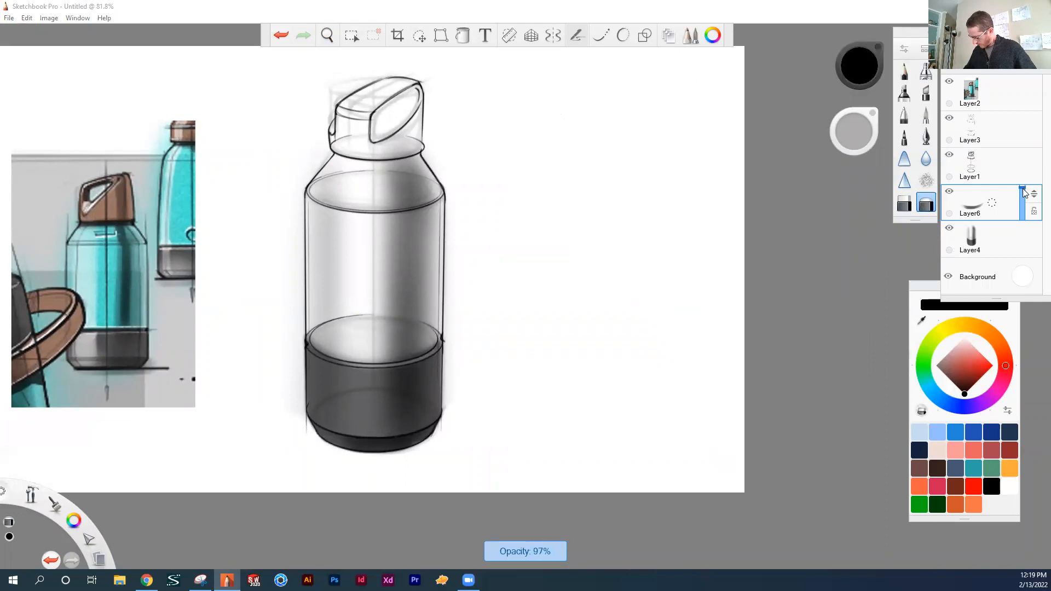
pyautogui.moveTo(1022, 187); pyautogui.dragTo(1019, 184)
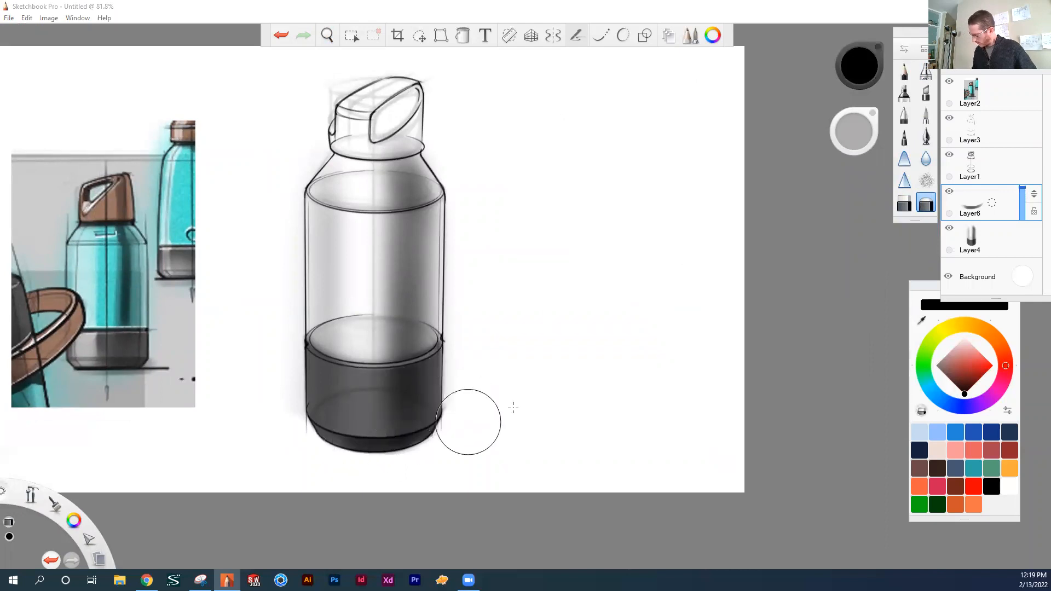
pyautogui.moveTo(975, 211); pyautogui.dragTo(977, 232)
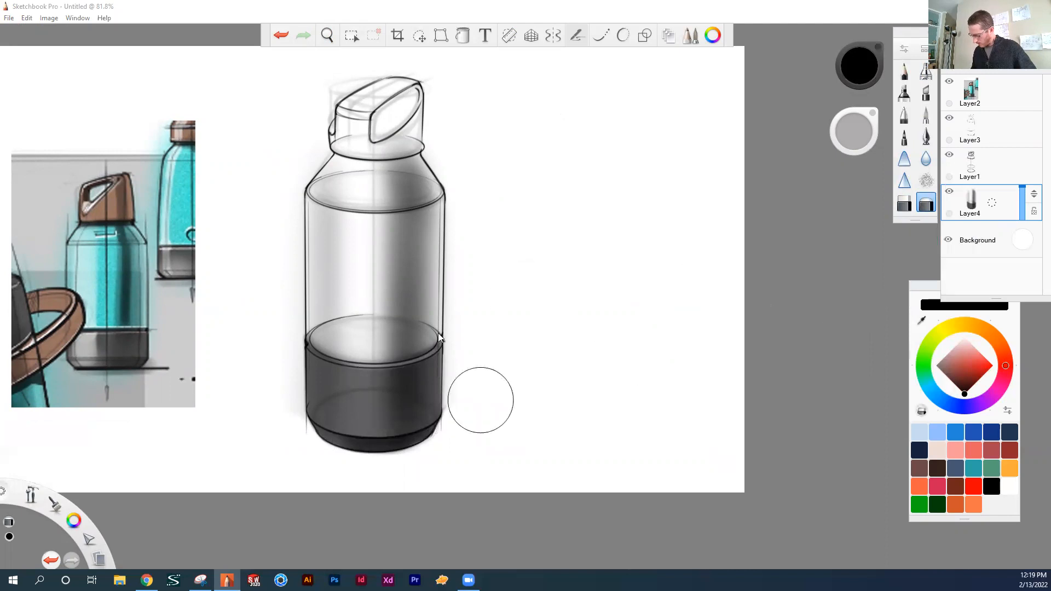
# Step: Airbrush a white vertical highlight down the dark base on a new layer above the merged shading
pyautogui.scroll(-3, 498, 268)
pyautogui.moveTo(498, 268); pyautogui.dragTo(498, 267)
pyautogui.moveTo(539, 221)
pyautogui.mouseDown()
pyautogui.moveTo(582, 187)
pyautogui.moveTo(575, 195)
pyautogui.mouseUp()
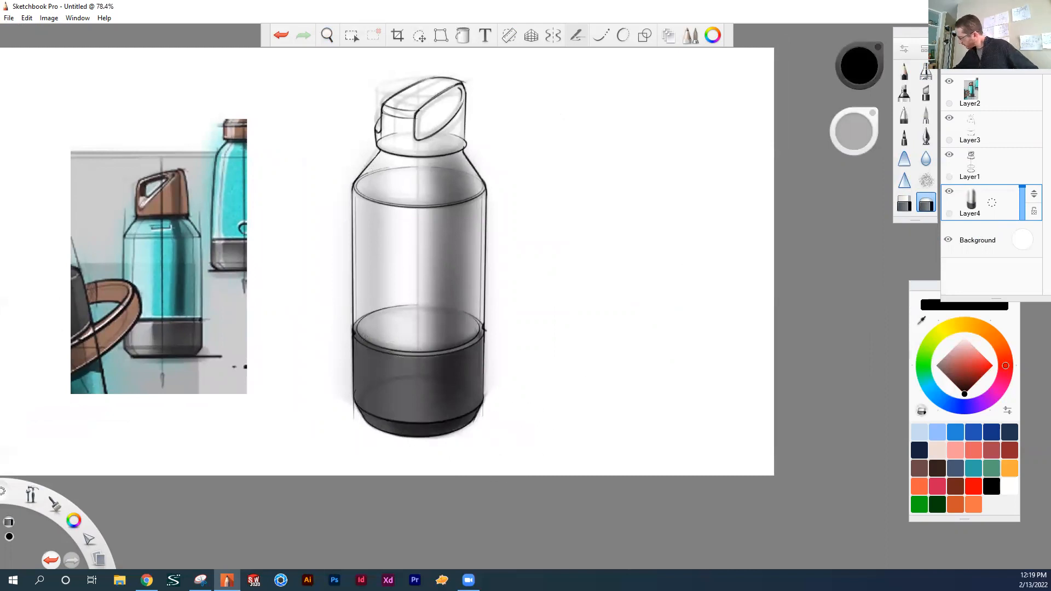
pyautogui.click(954, 54)
pyautogui.click(925, 72)
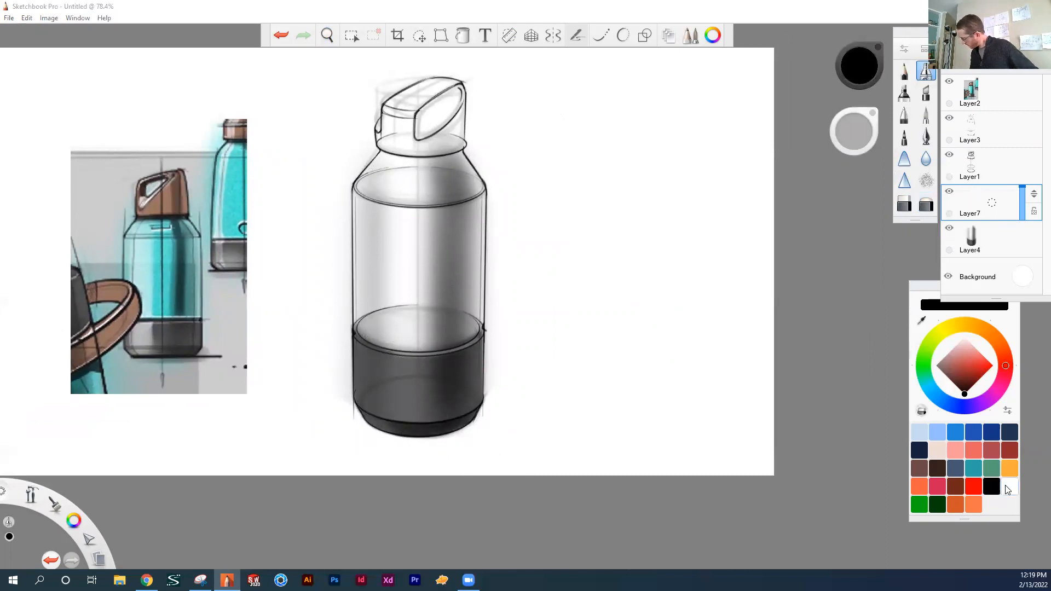
pyautogui.click(1008, 486)
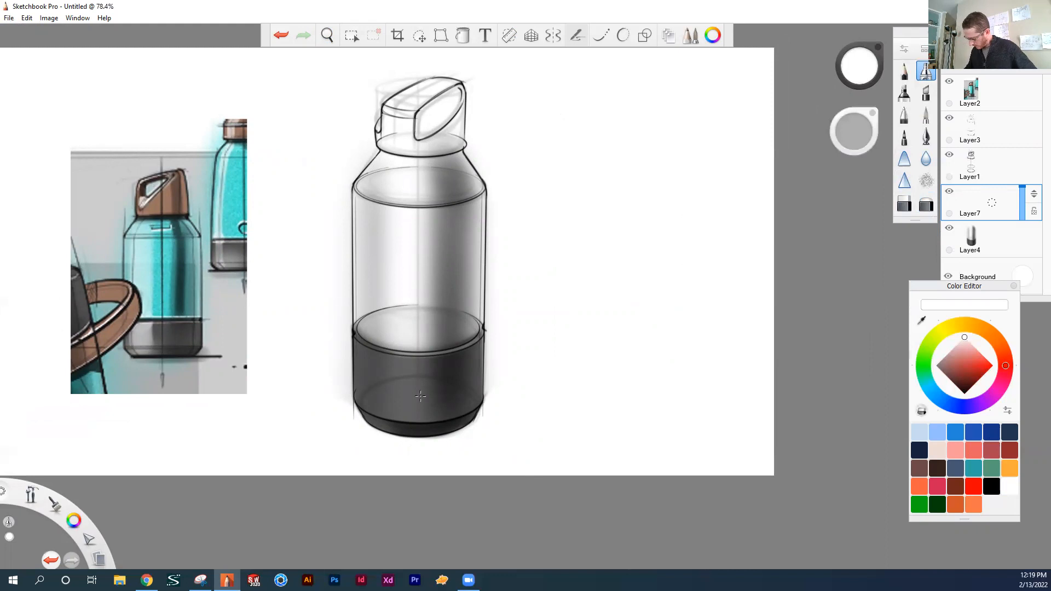
pyautogui.moveTo(387, 305); pyautogui.dragTo(387, 446)
pyautogui.moveTo(374, 323); pyautogui.dragTo(379, 430)
# Step: Trim the base's white highlight to crisp vertical edges with a resized hard eraser, and switch to the soft eraser
pyautogui.press('space')
pyautogui.moveTo(676, 312); pyautogui.dragTo(657, 317)
pyautogui.click(904, 204)
pyautogui.moveTo(850, 132); pyautogui.dragTo(962, 124)
pyautogui.moveTo(398, 390); pyautogui.dragTo(402, 362)
pyautogui.hotkey('ctrl', 'z')
pyautogui.press('space')
pyautogui.moveTo(568, 313); pyautogui.dragTo(579, 284)
pyautogui.moveTo(424, 267); pyautogui.dragTo(425, 558)
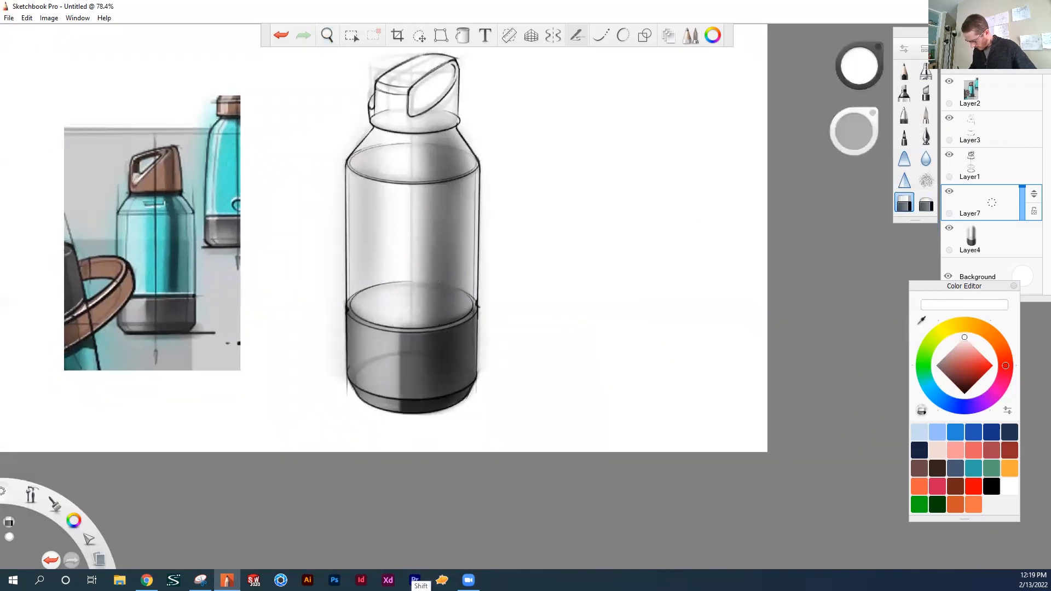
pyautogui.moveTo(332, 262); pyautogui.dragTo(332, 558)
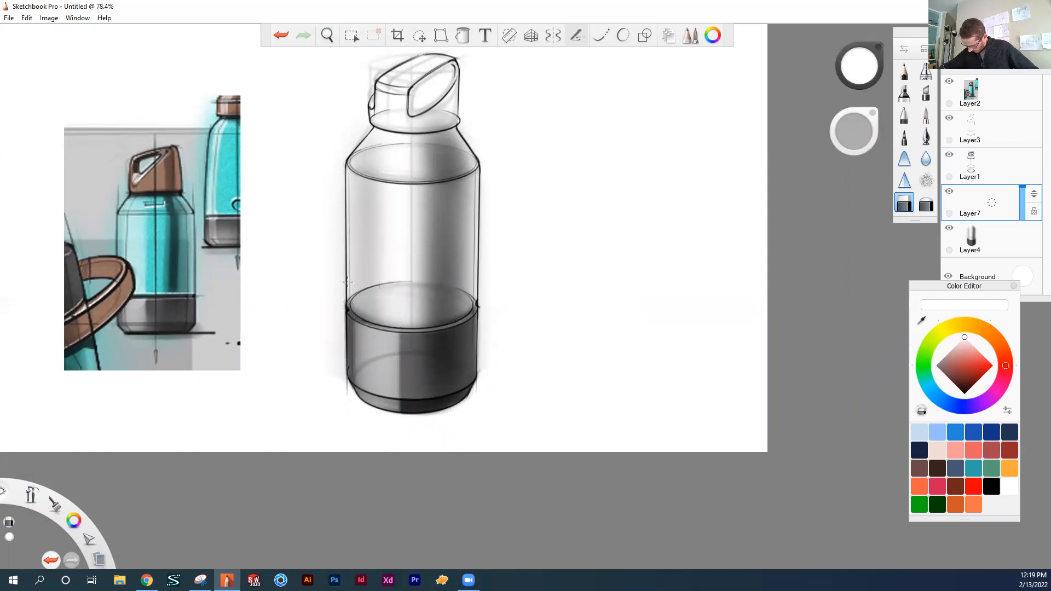
pyautogui.press('space')
pyautogui.moveTo(659, 304); pyautogui.dragTo(666, 272)
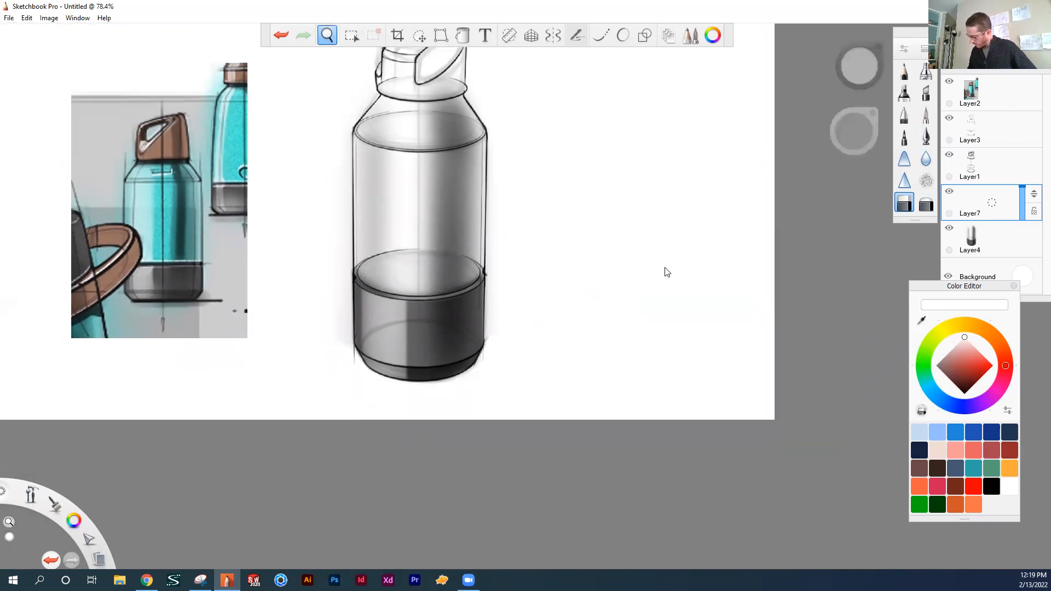
pyautogui.click(925, 203)
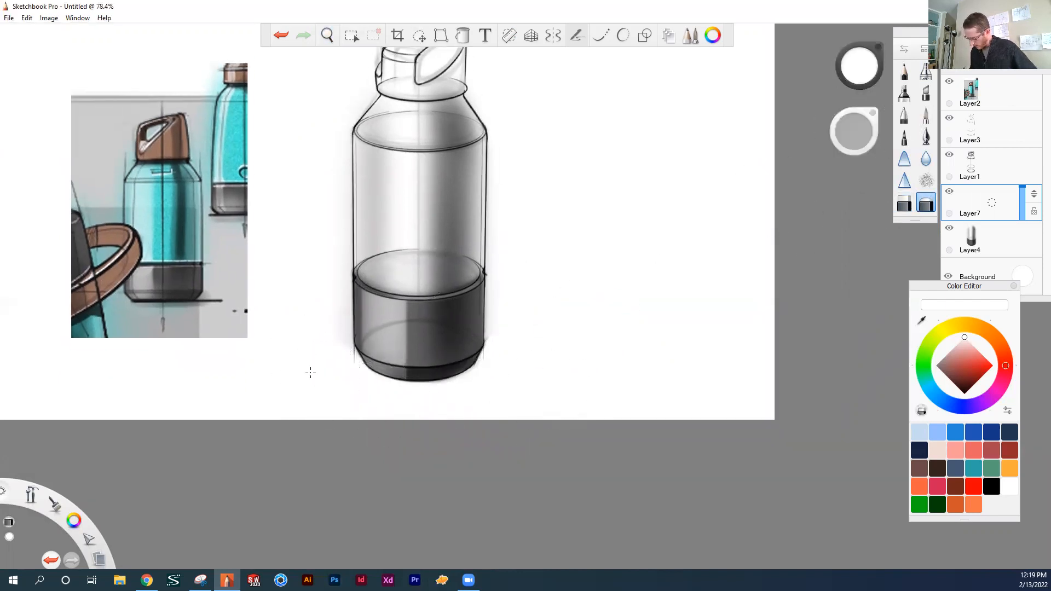
# Step: Lower the opacity of the base's white highlight layer and merge it into the shading layer below
pyautogui.press('space')
pyautogui.moveTo(514, 347); pyautogui.dragTo(607, 244)
pyautogui.moveTo(626, 224); pyautogui.dragTo(638, 270)
pyautogui.moveTo(1026, 191); pyautogui.dragTo(1024, 200)
pyautogui.press('space')
pyautogui.moveTo(489, 303)
pyautogui.mouseDown()
pyautogui.moveTo(438, 359)
pyautogui.moveTo(481, 315)
pyautogui.mouseUp()
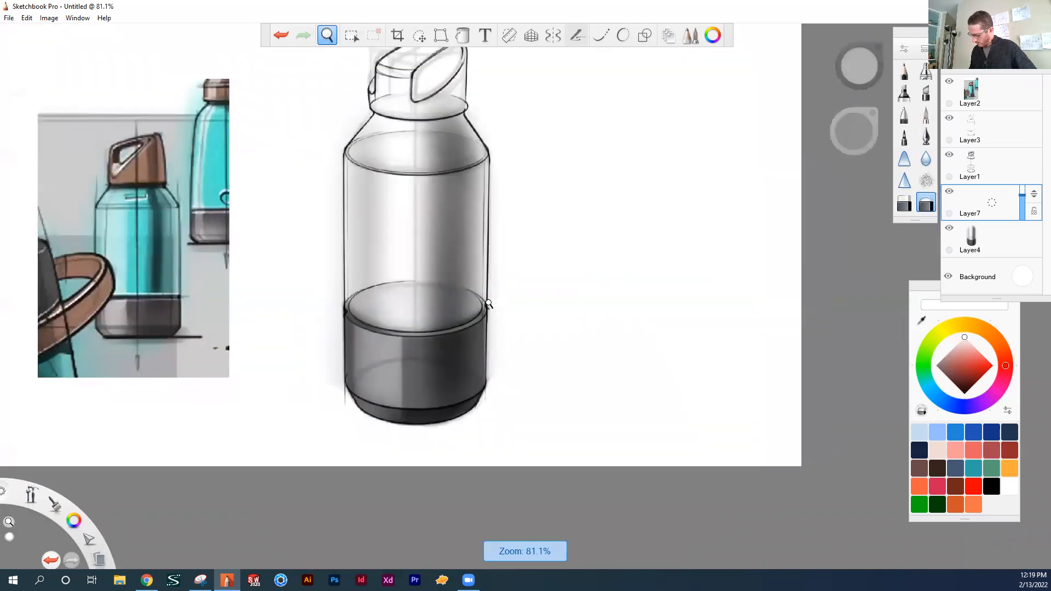
pyautogui.moveTo(568, 270); pyautogui.dragTo(622, 211)
pyautogui.moveTo(1023, 195); pyautogui.dragTo(1023, 200)
pyautogui.press('space')
pyautogui.moveTo(514, 298); pyautogui.dragTo(559, 347)
pyautogui.click(979, 213)
pyautogui.click(940, 206)
# Step: Sample the brown from the cap of the reference bottle as the brush colour
pyautogui.press('space')
pyautogui.moveTo(494, 290)
pyautogui.mouseDown()
pyautogui.moveTo(558, 169)
pyautogui.moveTo(493, 321)
pyautogui.moveTo(579, 211)
pyautogui.moveTo(632, 214)
pyautogui.mouseUp()
pyautogui.press('space')
pyautogui.moveTo(503, 339)
pyautogui.mouseDown()
pyautogui.moveTo(777, 282)
pyautogui.moveTo(755, 290)
pyautogui.mouseUp()
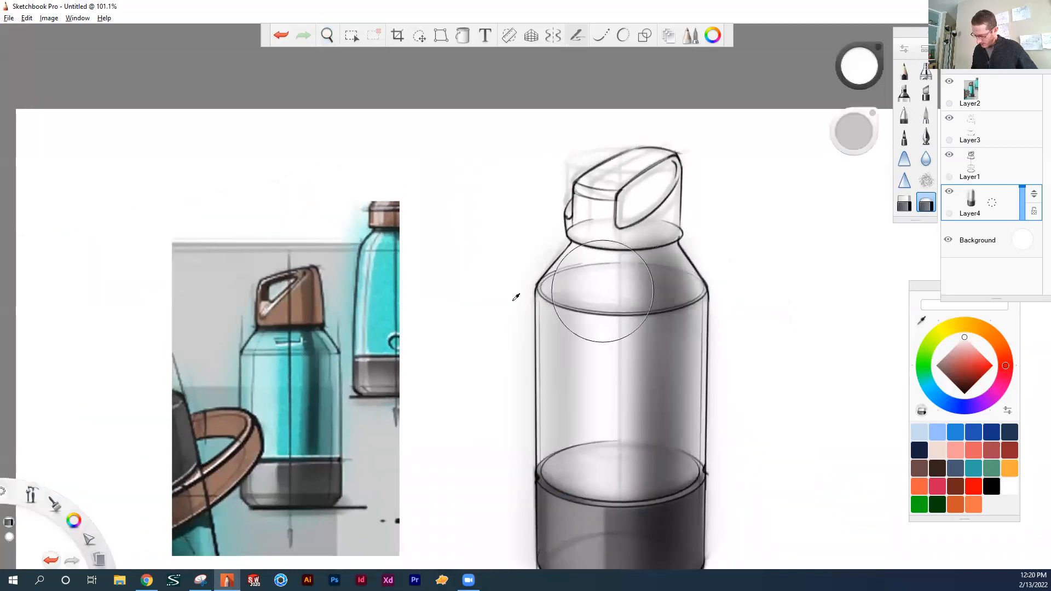
pyautogui.press('alt')
pyautogui.keyDown('alt'); pyautogui.click(298, 312); pyautogui.keyUp('alt')
# Step: Add a new layer and airbrush the sampled brown over the whole bottle cap
pyautogui.press('space')
pyautogui.moveTo(840, 265); pyautogui.dragTo(780, 275)
pyautogui.hotkey('ctrl', 'l')
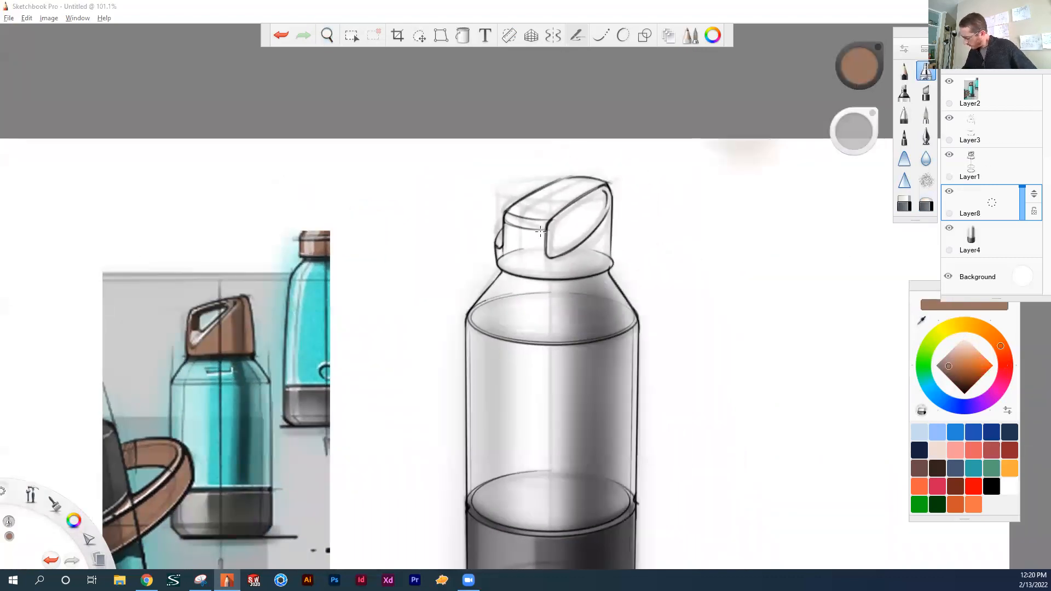
pyautogui.moveTo(526, 218)
pyautogui.mouseDown()
pyautogui.moveTo(553, 214)
pyautogui.moveTo(591, 236)
pyautogui.moveTo(502, 237)
pyautogui.moveTo(629, 257)
pyautogui.moveTo(482, 218)
pyautogui.moveTo(569, 156)
pyautogui.moveTo(640, 248)
pyautogui.mouseUp()
pyautogui.moveTo(818, 257); pyautogui.dragTo(749, 274)
# Step: Erase the brown overspray around the cap with the soft eraser and clean its lower edge with the hard eraser
pyautogui.click(904, 203)
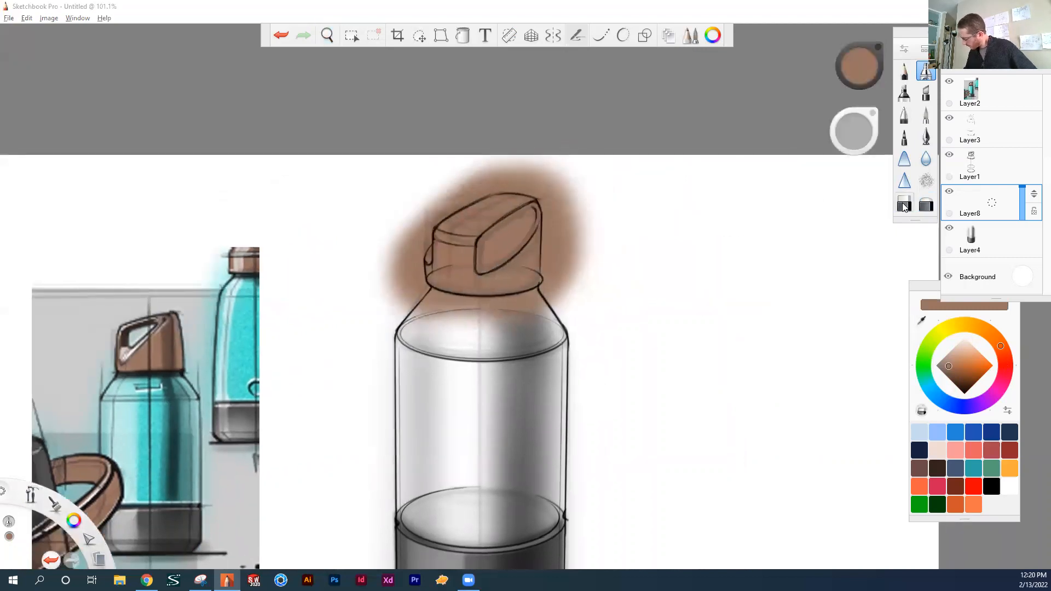
pyautogui.click(925, 204)
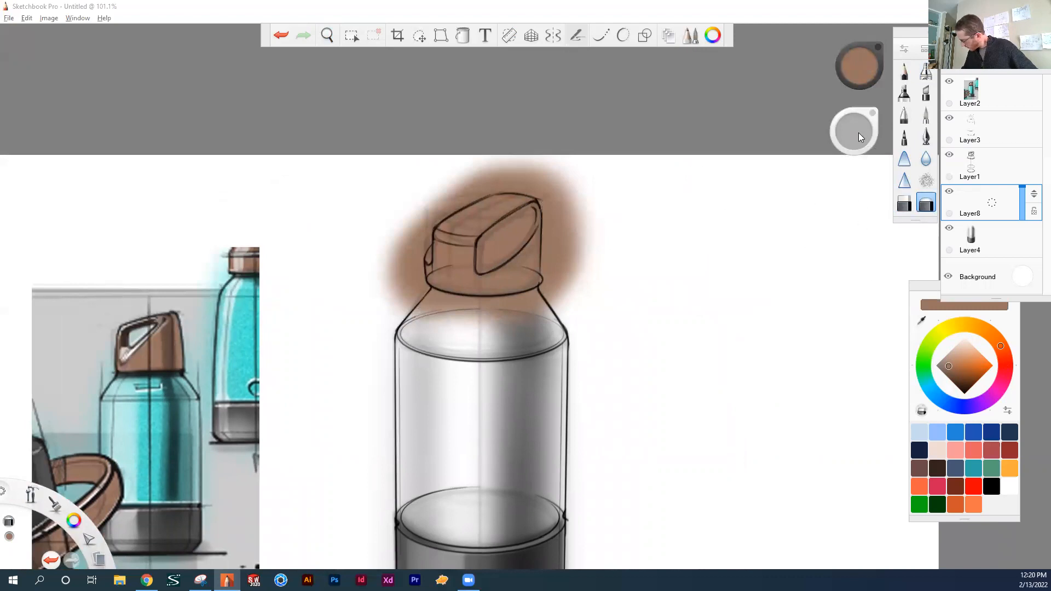
pyautogui.moveTo(586, 270)
pyautogui.mouseDown()
pyautogui.moveTo(586, 159)
pyautogui.moveTo(570, 306)
pyautogui.moveTo(385, 192)
pyautogui.moveTo(344, 256)
pyautogui.moveTo(501, 144)
pyautogui.mouseUp()
pyautogui.moveTo(604, 146); pyautogui.dragTo(602, 146)
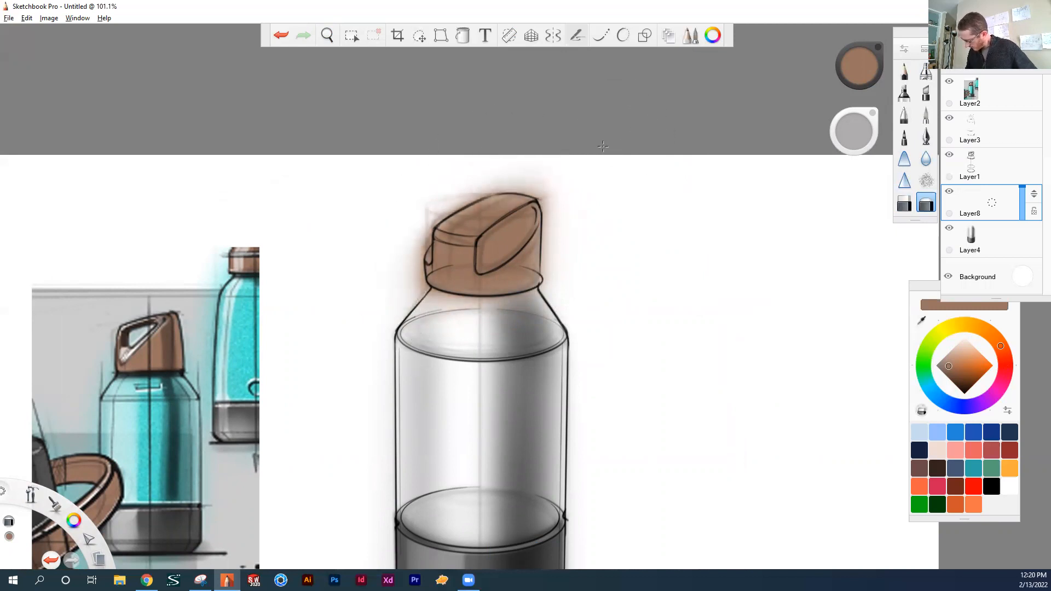
pyautogui.click(904, 203)
pyautogui.moveTo(405, 313)
pyautogui.mouseDown()
pyautogui.moveTo(533, 326)
pyautogui.moveTo(424, 326)
pyautogui.moveTo(575, 323)
pyautogui.mouseUp()
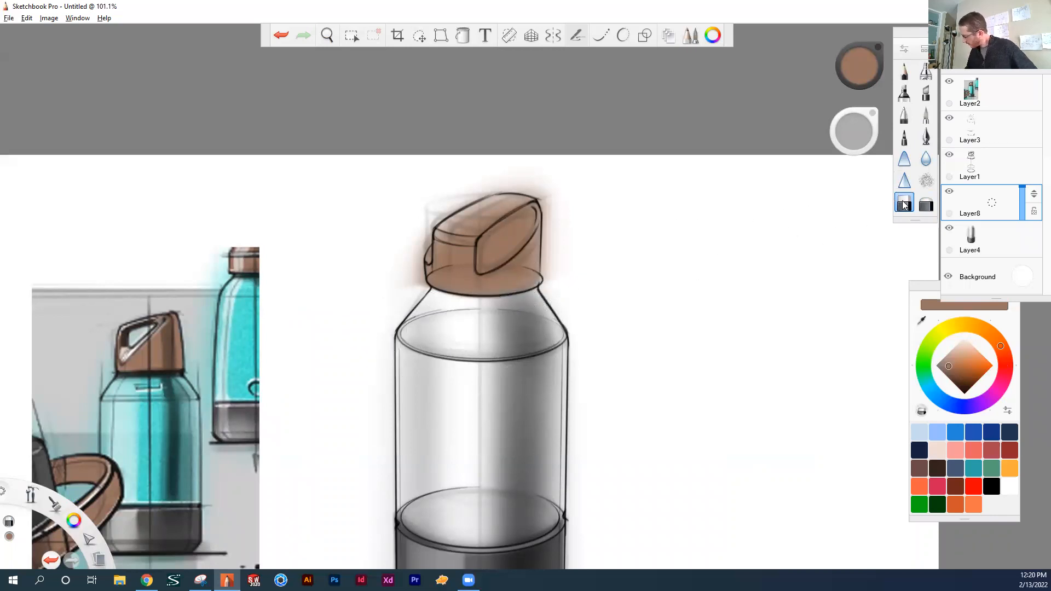
pyautogui.click(925, 204)
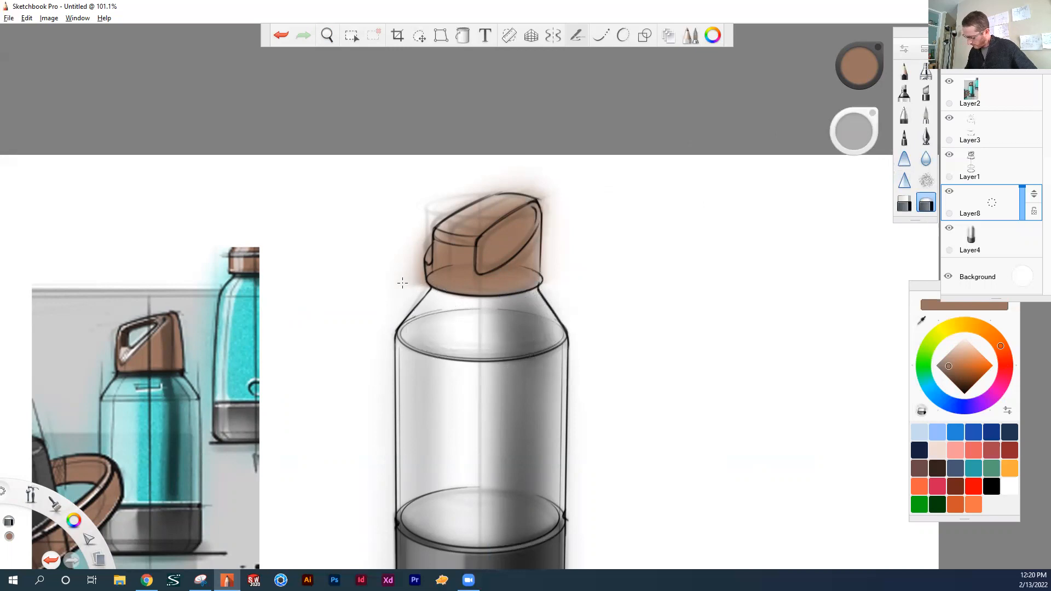
# Step: Merge the brown cap layer into the shading layer below
pyautogui.press('space')
pyautogui.moveTo(677, 299); pyautogui.dragTo(652, 298)
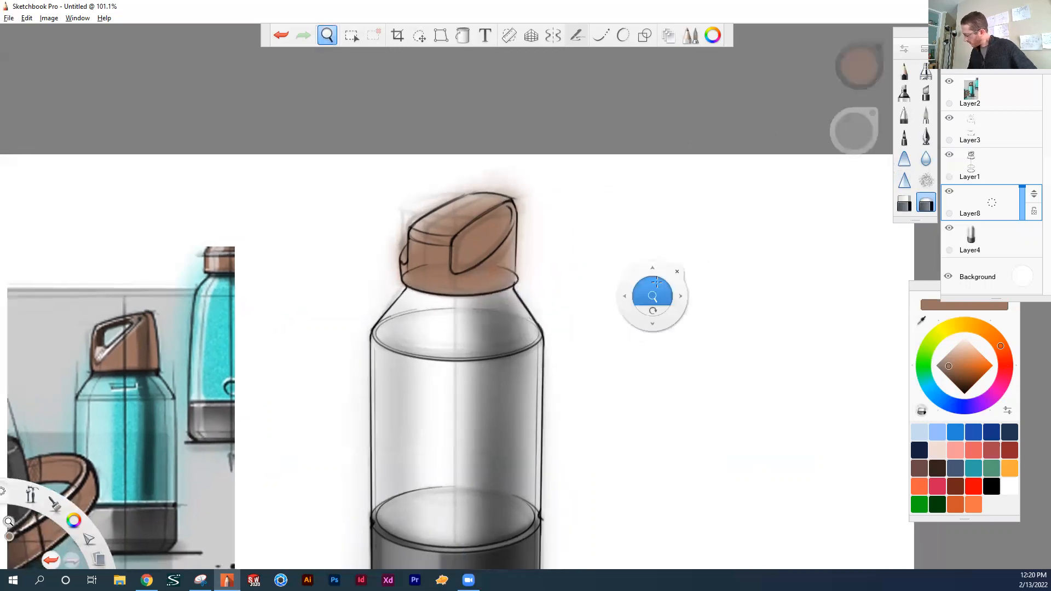
pyautogui.moveTo(974, 207); pyautogui.dragTo(975, 241)
# Step: Add a new layer and airbrush black inside the cap's handle opening with a resized brush
pyautogui.click(955, 58)
pyautogui.click(925, 71)
pyautogui.press('space')
pyautogui.moveTo(516, 281)
pyautogui.mouseDown()
pyautogui.moveTo(572, 189)
pyautogui.moveTo(586, 222)
pyautogui.mouseUp()
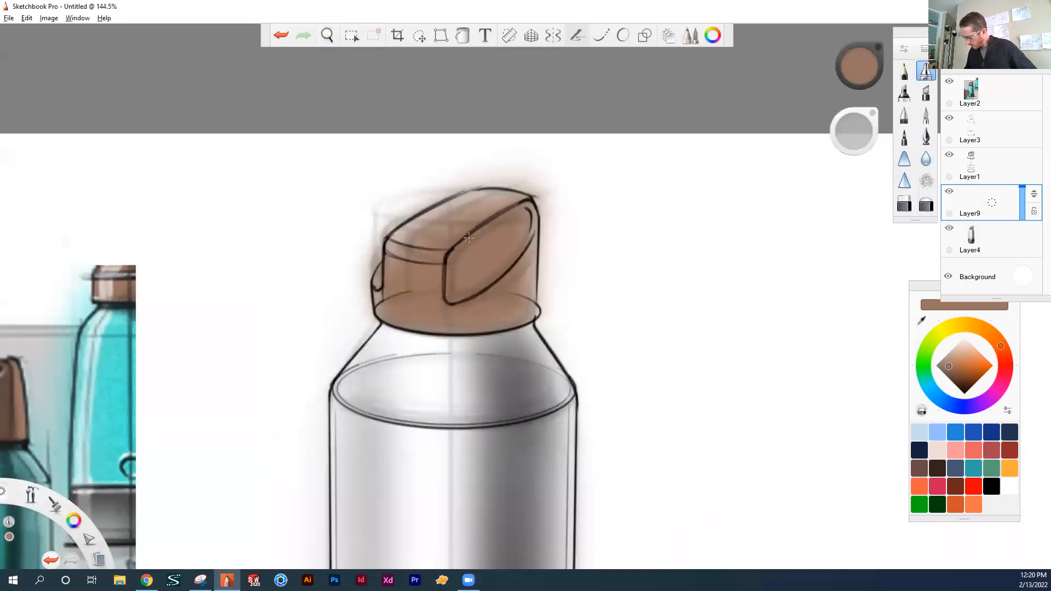
pyautogui.moveTo(842, 131); pyautogui.dragTo(848, 130)
pyautogui.click(992, 486)
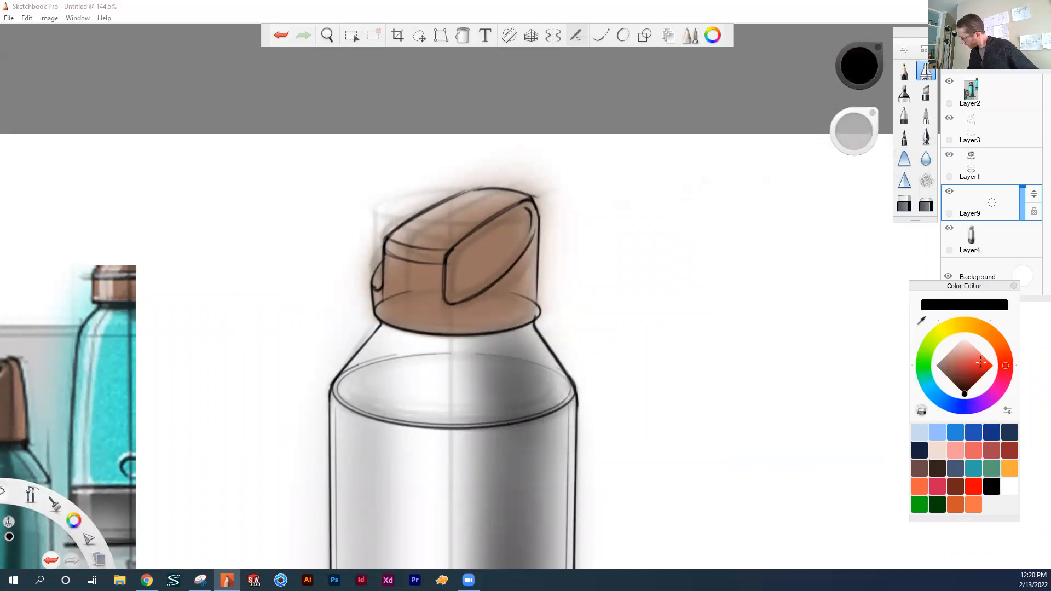
pyautogui.moveTo(855, 131); pyautogui.dragTo(854, 130)
pyautogui.moveTo(454, 258)
pyautogui.mouseDown()
pyautogui.moveTo(445, 298)
pyautogui.moveTo(495, 230)
pyautogui.moveTo(444, 279)
pyautogui.moveTo(538, 208)
pyautogui.moveTo(442, 298)
pyautogui.mouseUp()
# Step: Erase the black overspray around the handle opening with a resized hard eraser
pyautogui.click(904, 203)
pyautogui.moveTo(855, 143); pyautogui.dragTo(853, 136)
pyautogui.moveTo(442, 281)
pyautogui.mouseDown()
pyautogui.moveTo(446, 296)
pyautogui.moveTo(443, 248)
pyautogui.mouseUp()
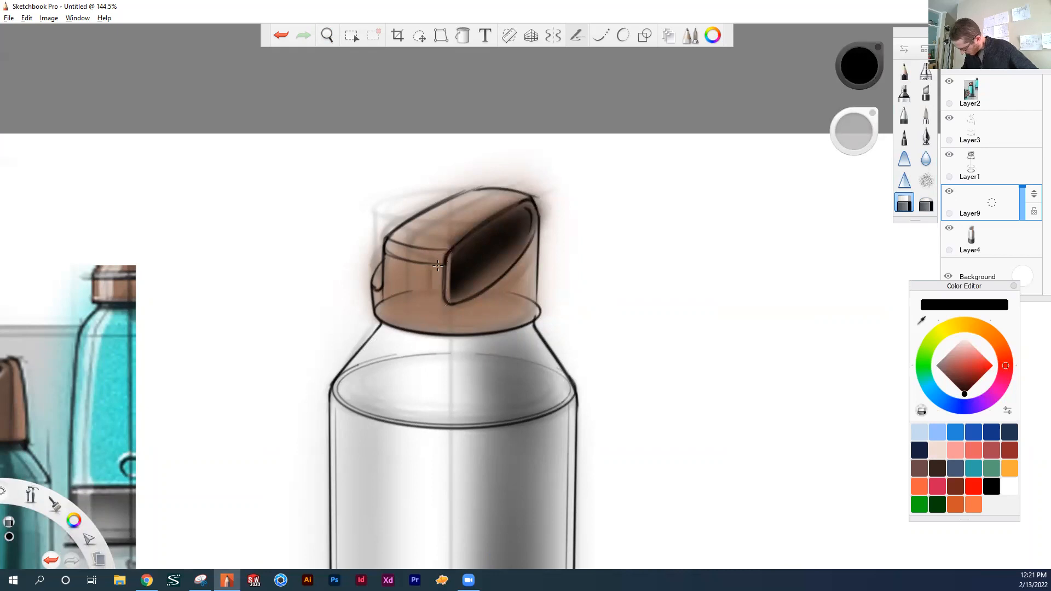
pyautogui.moveTo(442, 251); pyautogui.dragTo(570, 173)
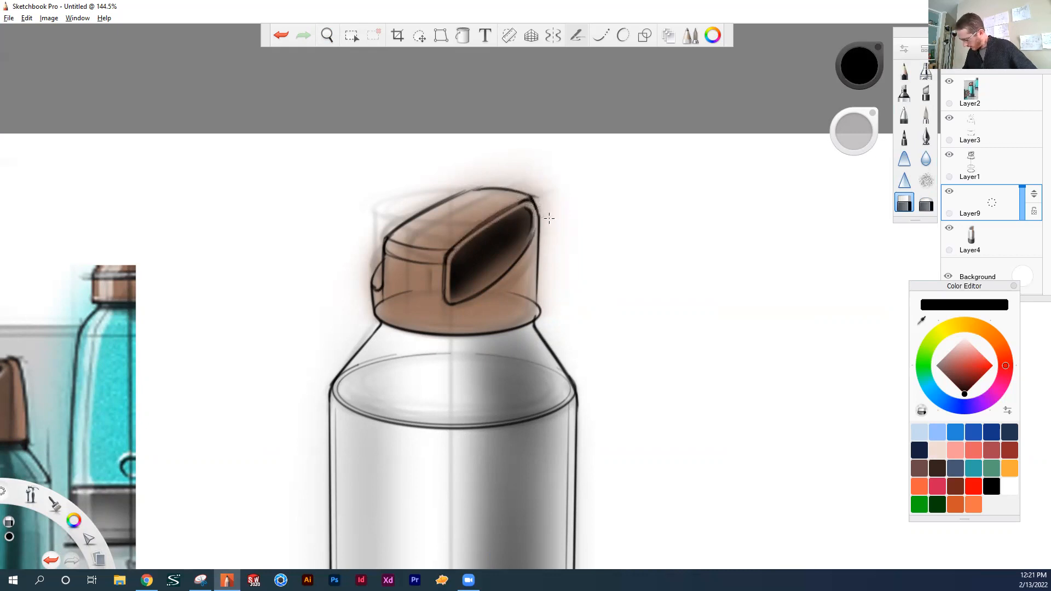
pyautogui.click(926, 205)
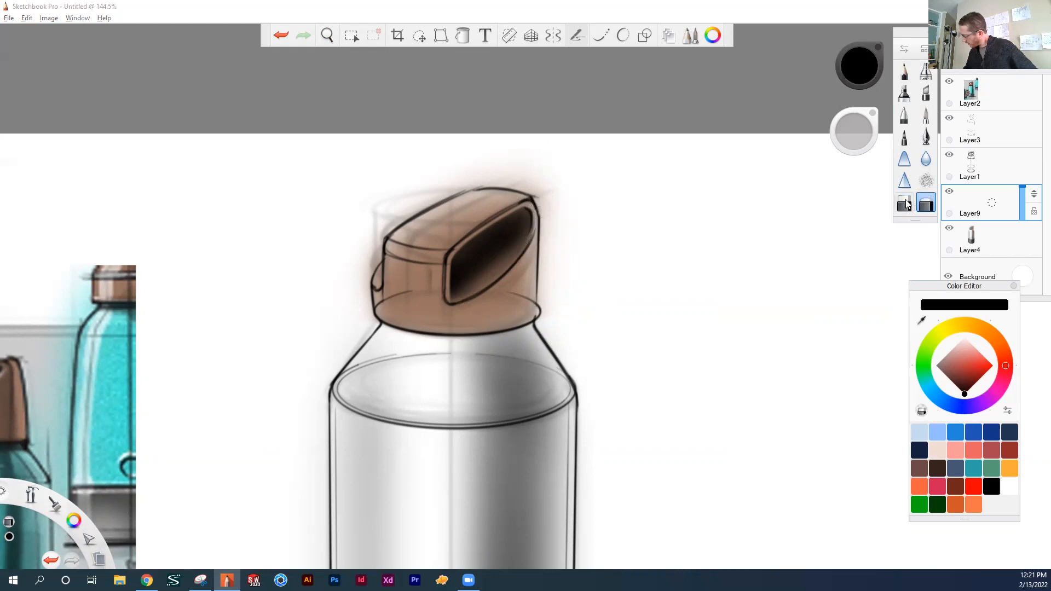
# Step: Airbrush a thin white highlight along the front upper edge of the cap and switch to the hard eraser
pyautogui.click(1009, 487)
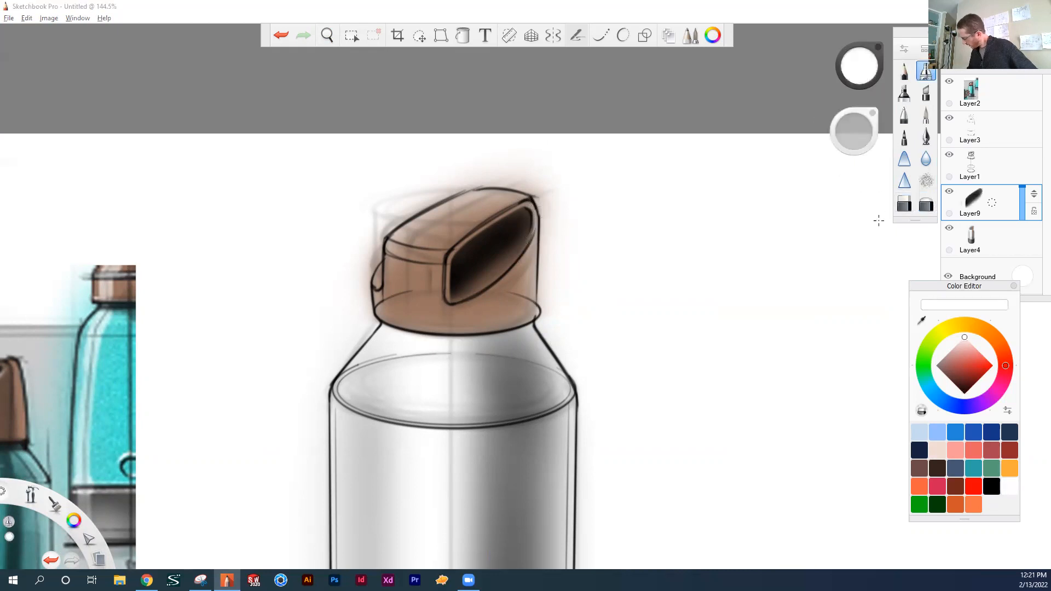
pyautogui.moveTo(386, 245); pyautogui.dragTo(452, 253)
pyautogui.press('e')
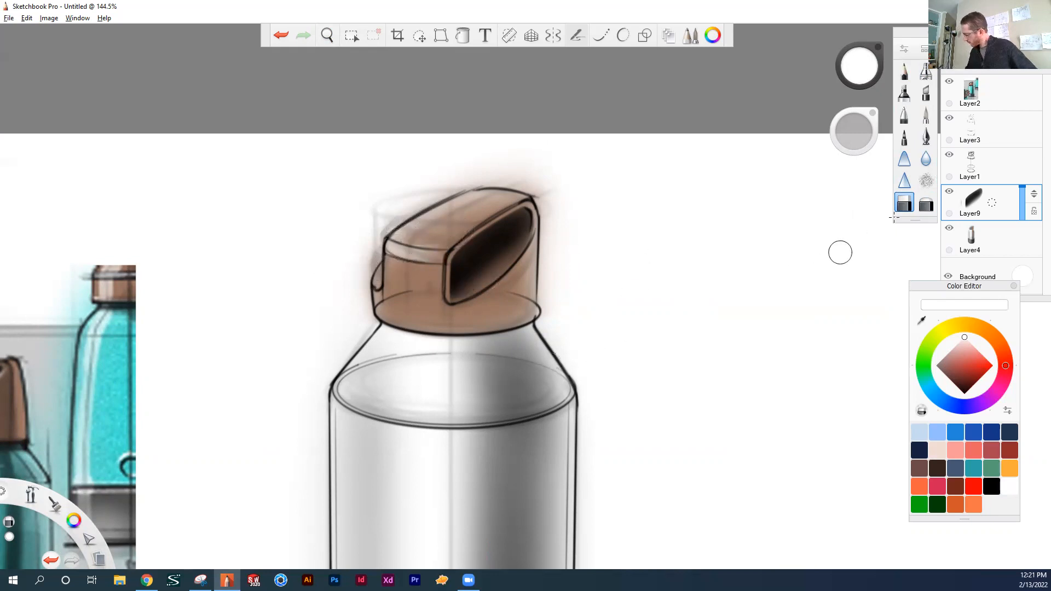
# Step: Airbrush a soft white highlight along the lower edge of the handle opening and clean it up with the hard eraser
pyautogui.click(923, 73)
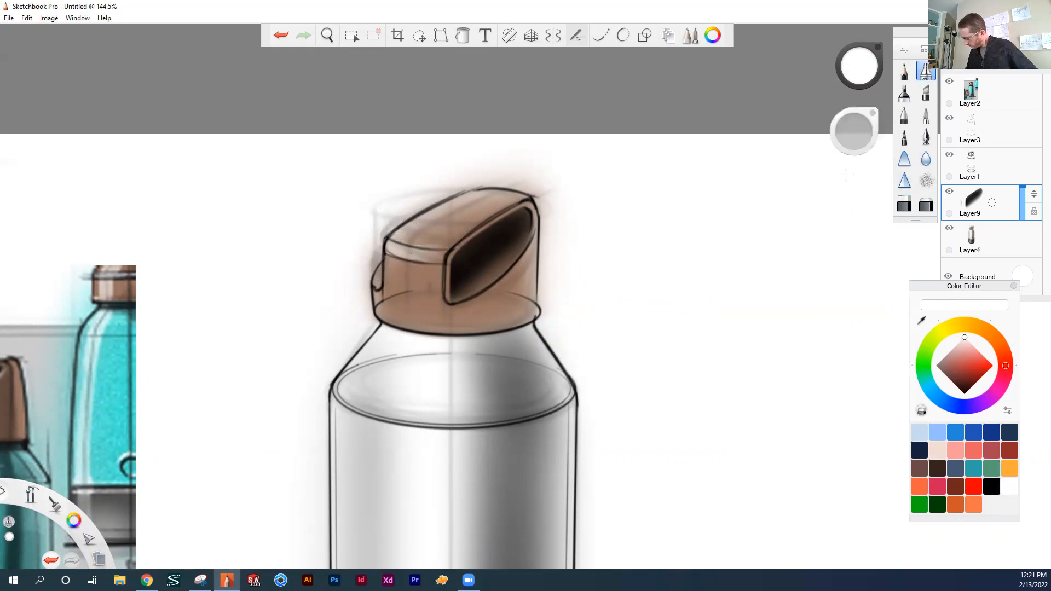
pyautogui.moveTo(539, 238)
pyautogui.mouseDown()
pyautogui.moveTo(444, 311)
pyautogui.moveTo(537, 255)
pyautogui.mouseUp()
pyautogui.click(904, 205)
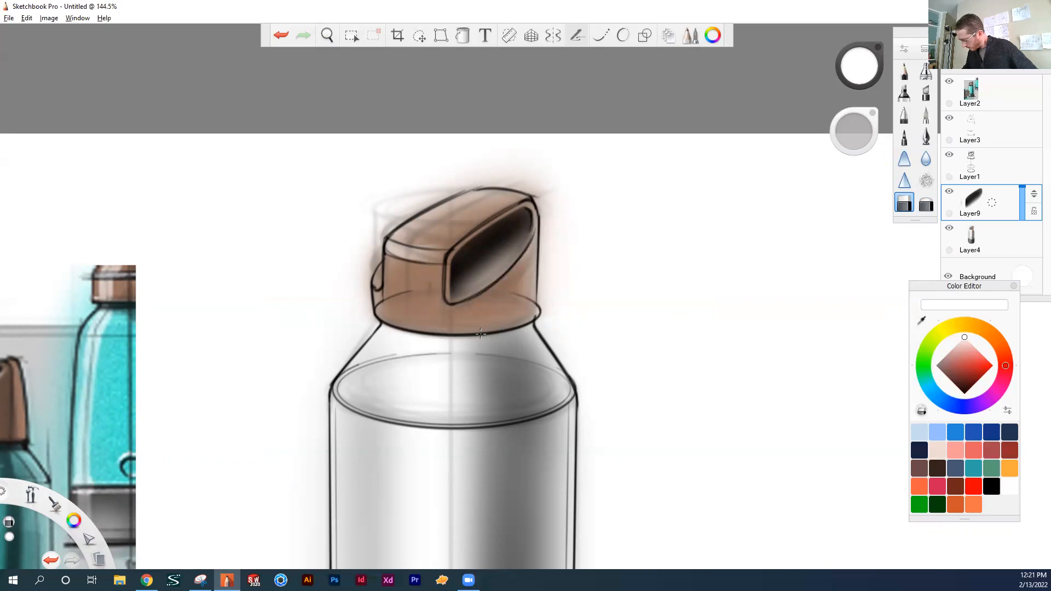
pyautogui.press('space')
pyautogui.moveTo(545, 293); pyautogui.dragTo(514, 295)
pyautogui.moveTo(627, 341); pyautogui.dragTo(602, 288)
pyautogui.moveTo(568, 257); pyautogui.dragTo(666, 200)
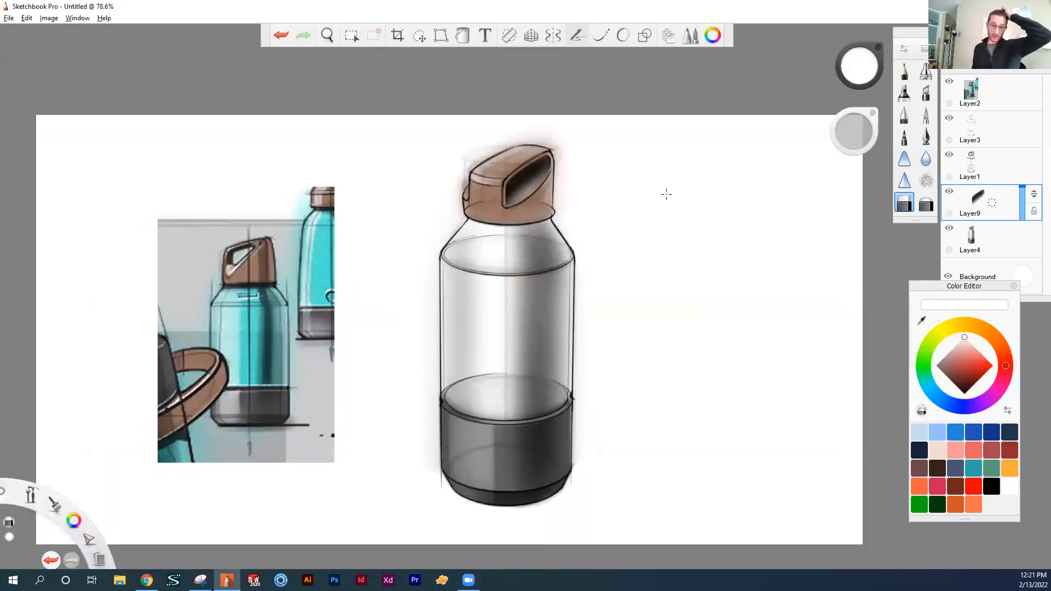